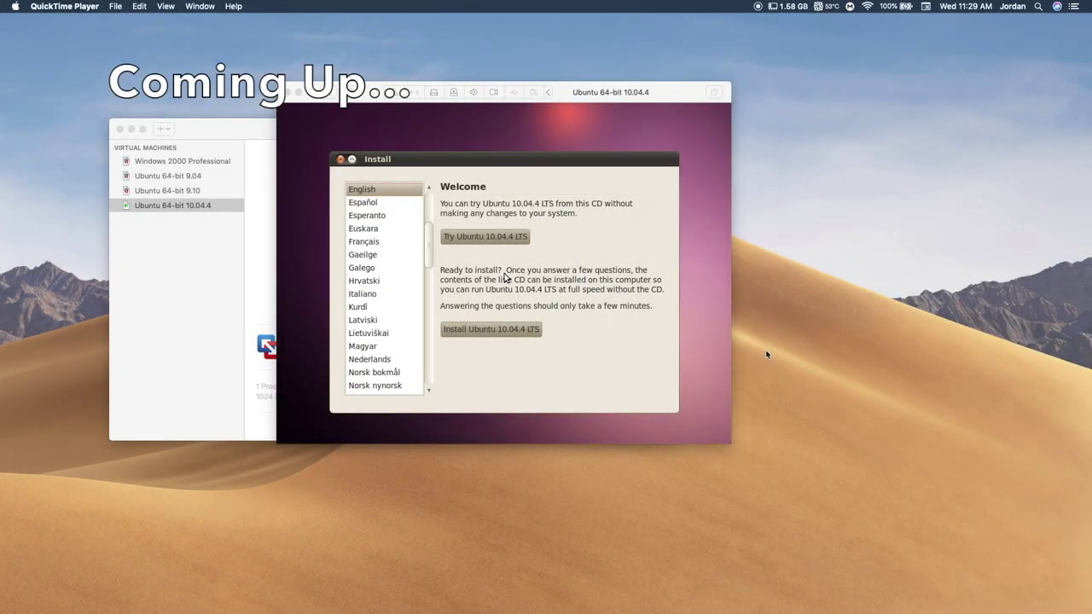
- Bring the Ubuntu 64-bit 10.04.4 VM window forward, then open System Preferences from the Dock
left_click(560, 110)
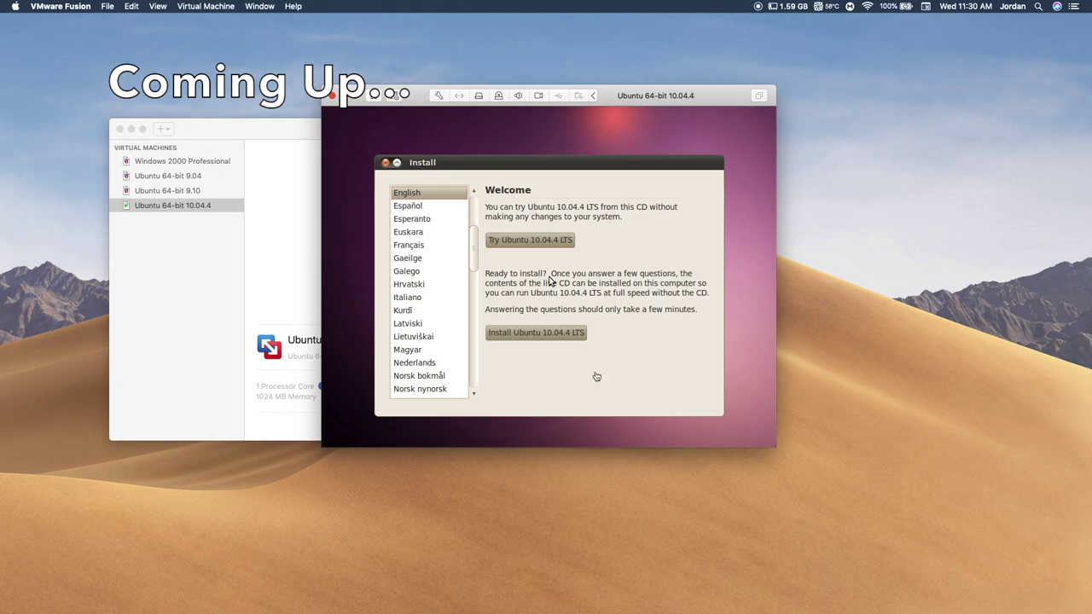
left_click(698, 601)
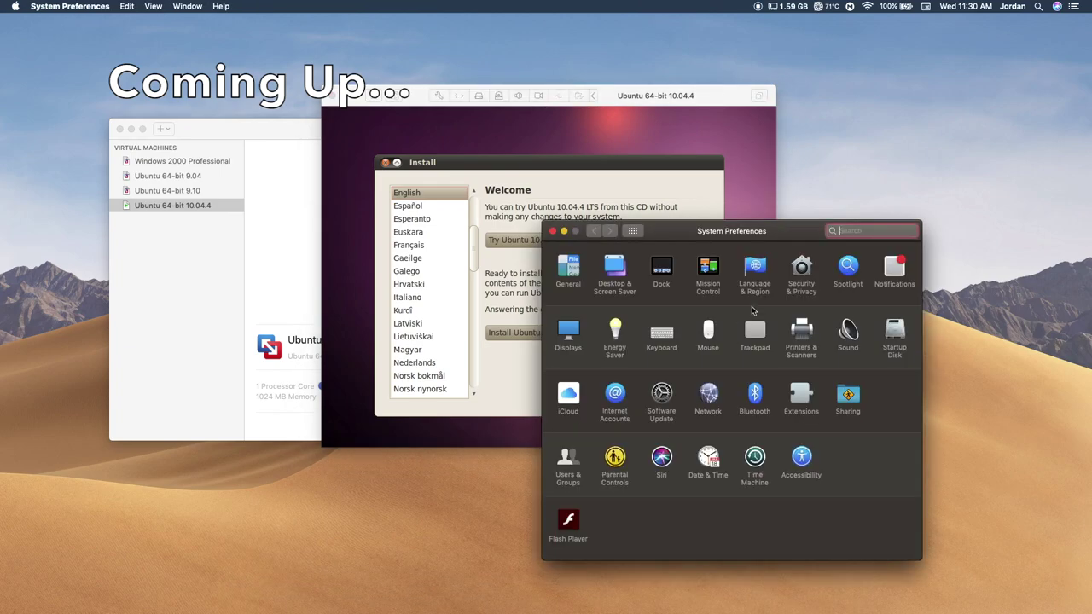
- Go to Security & Privacy's Privacy tab and view the Contacts permissions
left_click(798, 457)
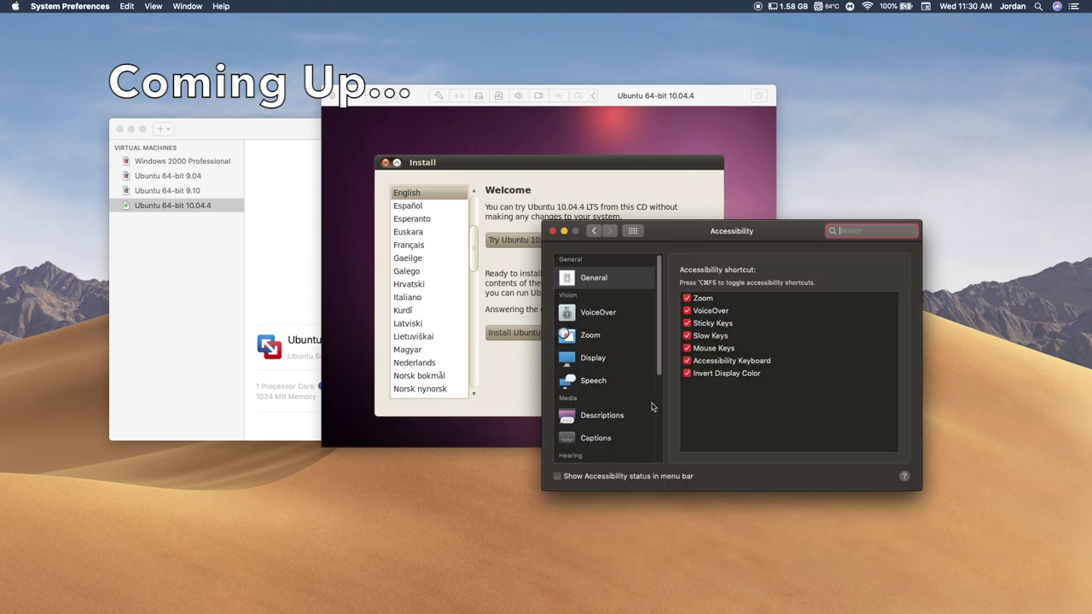
left_click(632, 229)
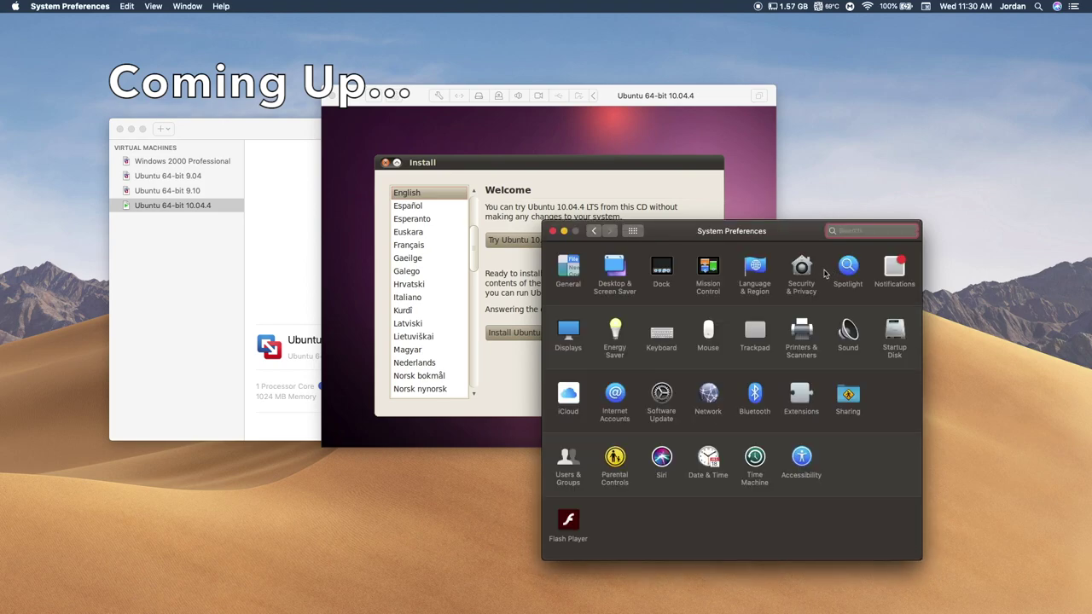
left_click(825, 273)
left_click(791, 263)
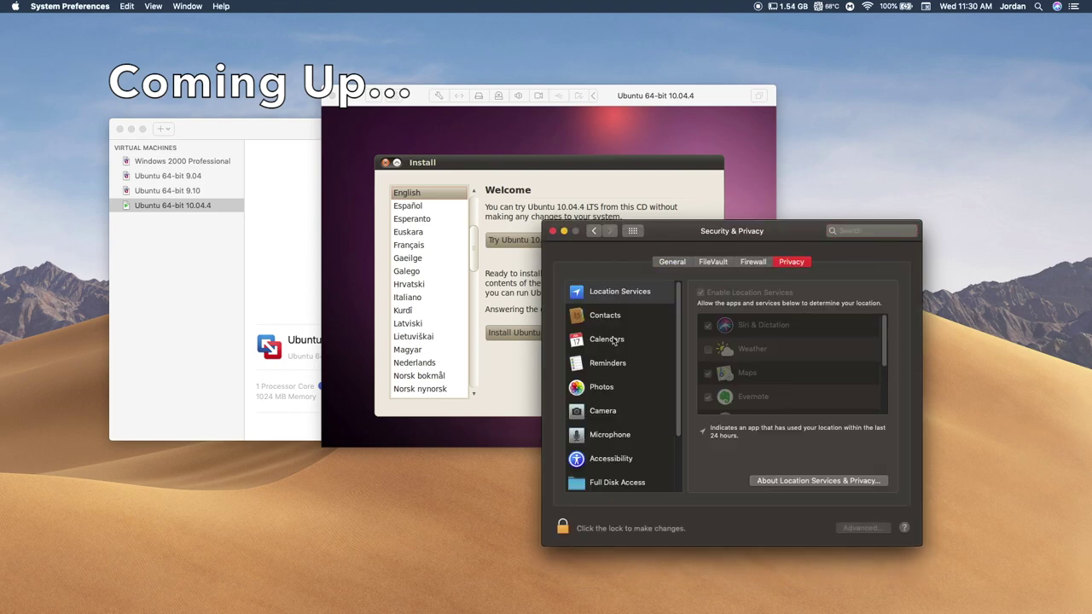
left_click(621, 316)
- Unlock the Security & Privacy pane with the account password
left_click(562, 528)
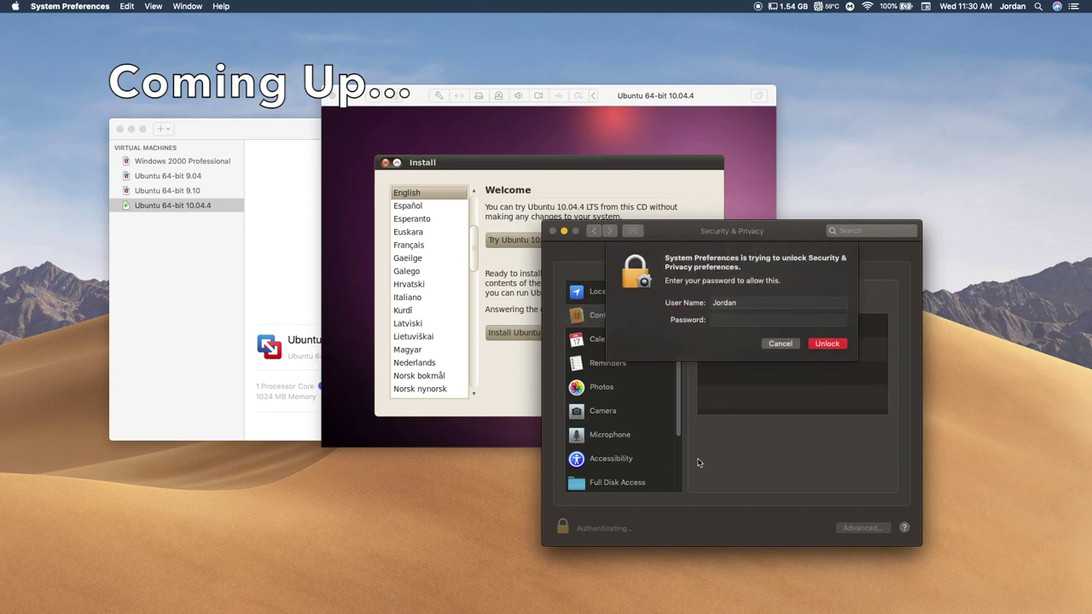
type("•••••••")
key("Return")
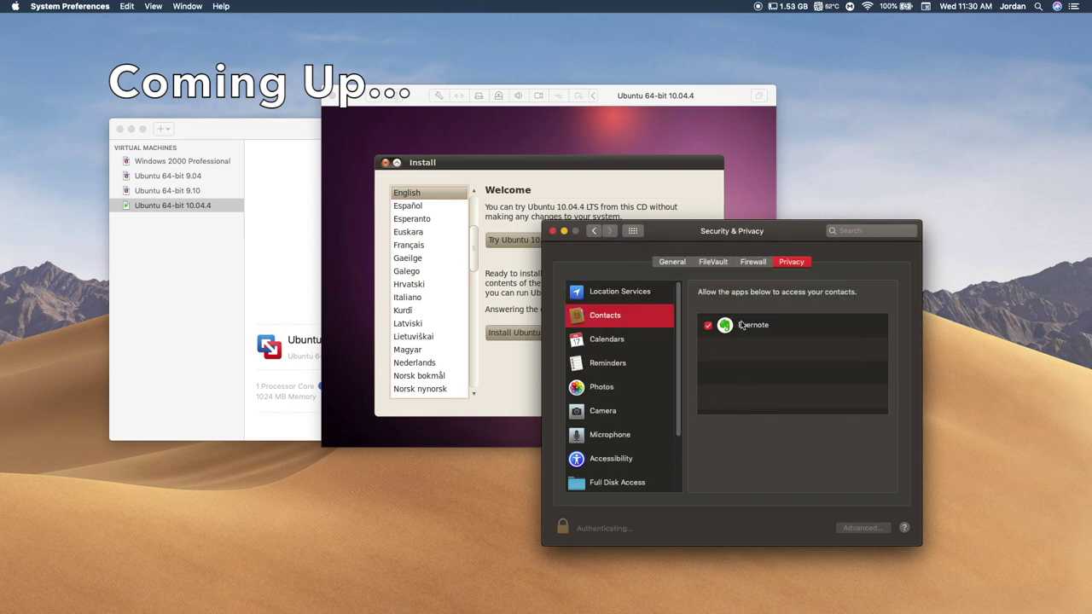
- Browse Full Disk Access, Automation, Advertising and Accessibility permissions, then return to the Ubuntu VM
scroll(619, 401, "down", 3)
left_click(619, 409)
left_click(609, 432)
left_click(609, 479)
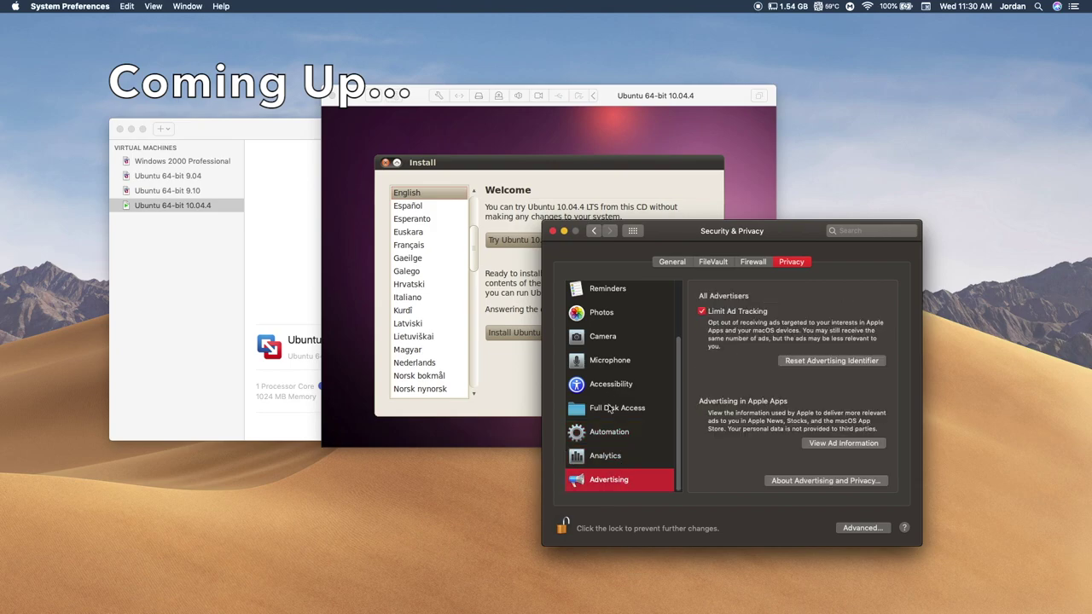
left_click(619, 384)
left_click(533, 271)
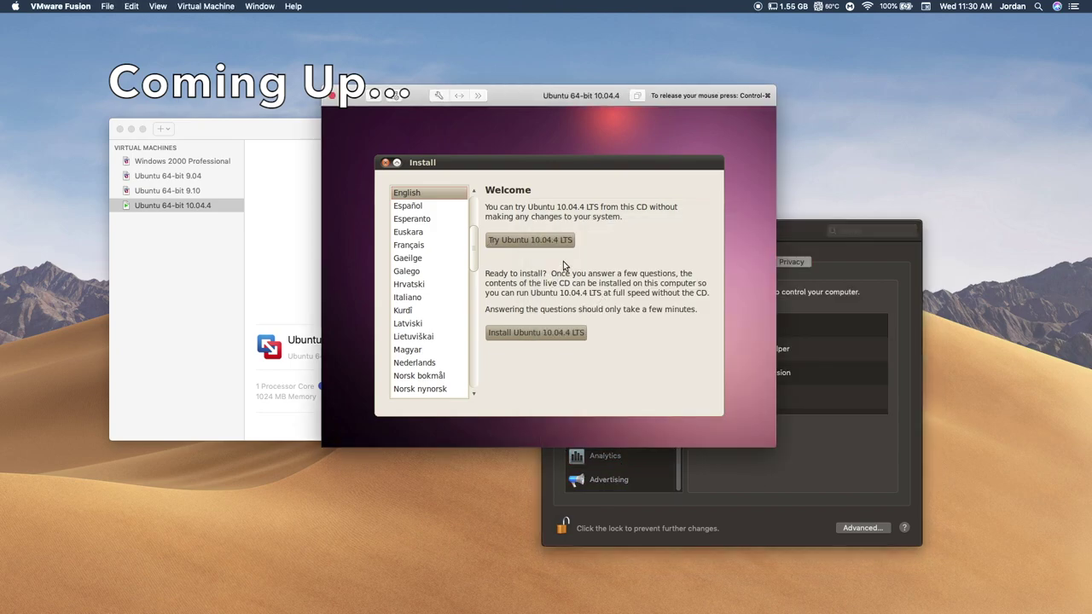
- Choose Try Ubuntu 10.04.4 LTS to run the live session without installing
left_click(533, 240)
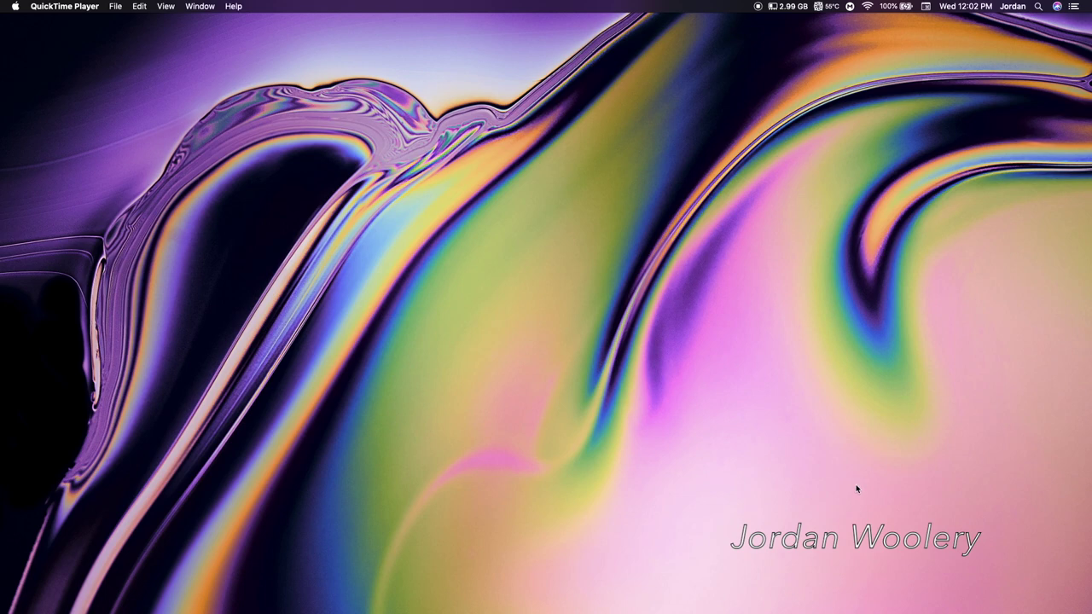
- Launch VMware Fusion from the Dock, nudge the VM window left, and power on the Ubuntu VM
mouse_move(858, 598)
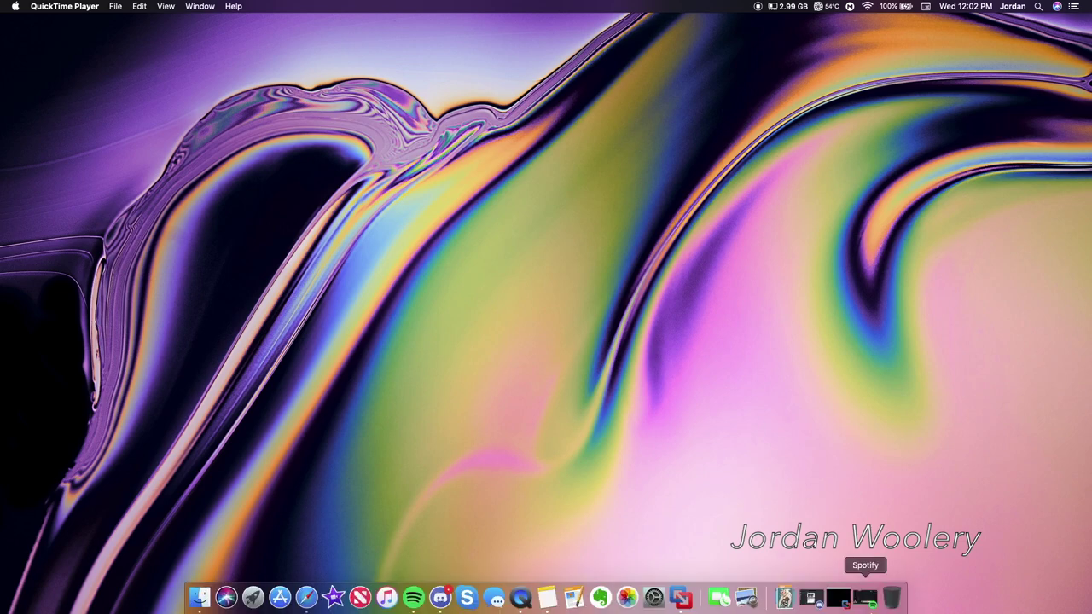
left_click(804, 594)
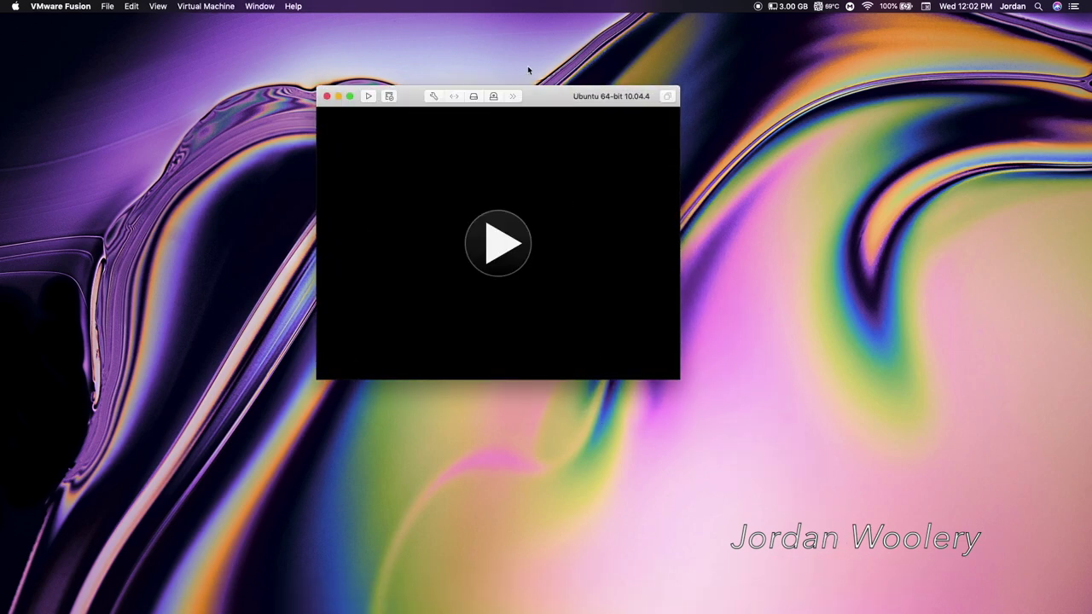
left_click_drag(551, 103, 526, 99)
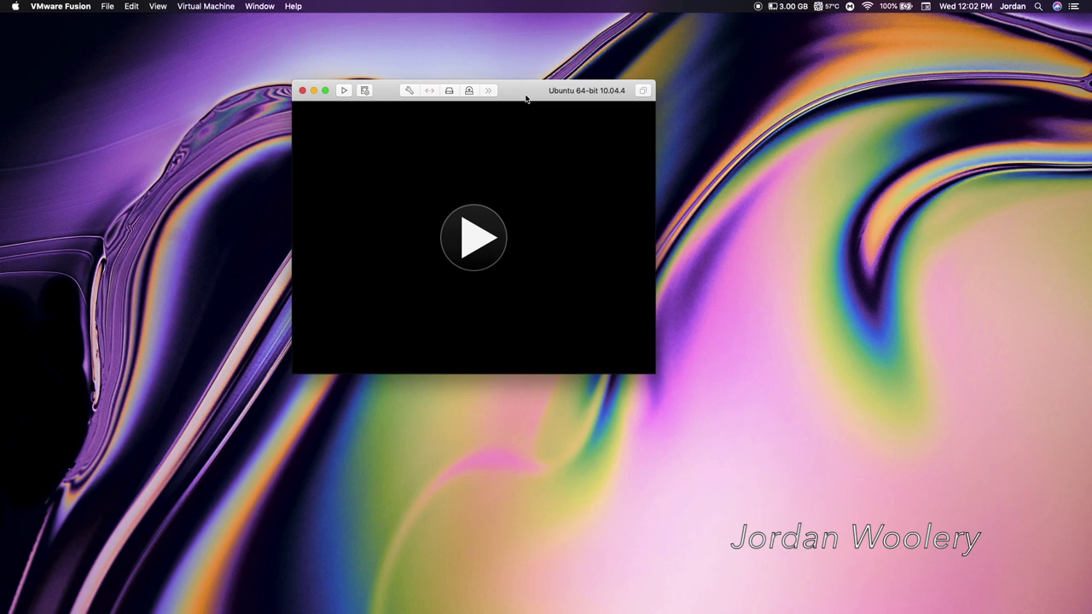
left_click(483, 239)
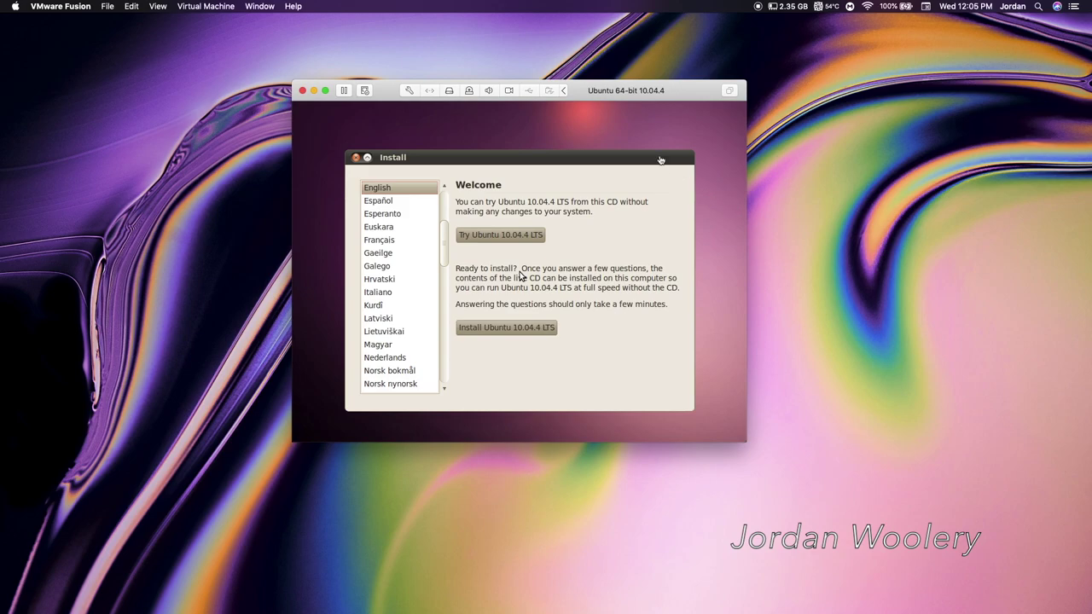
- Reposition the VM window, capturing the mouse and releasing it with Control-Command
left_click_drag(600, 99, 623, 98)
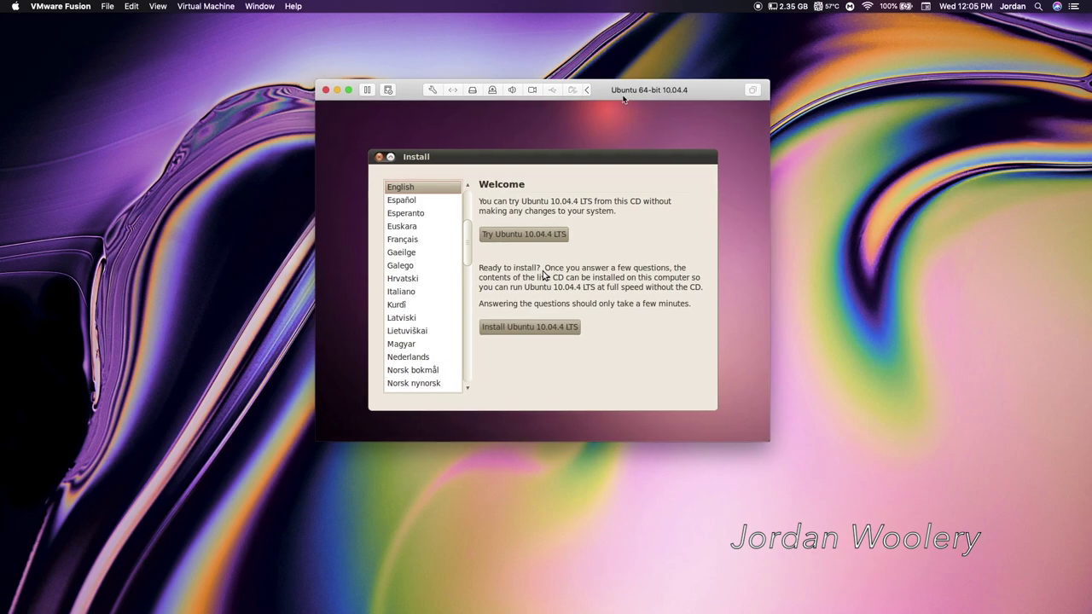
left_click(634, 144)
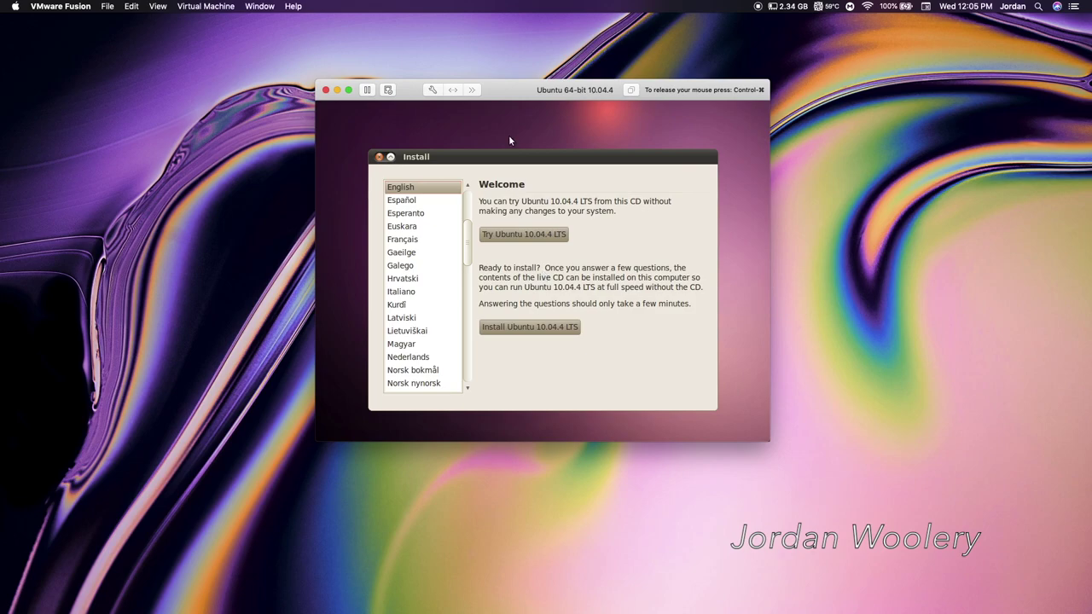
key("ctrl+super")
left_click_drag(614, 98, 594, 95)
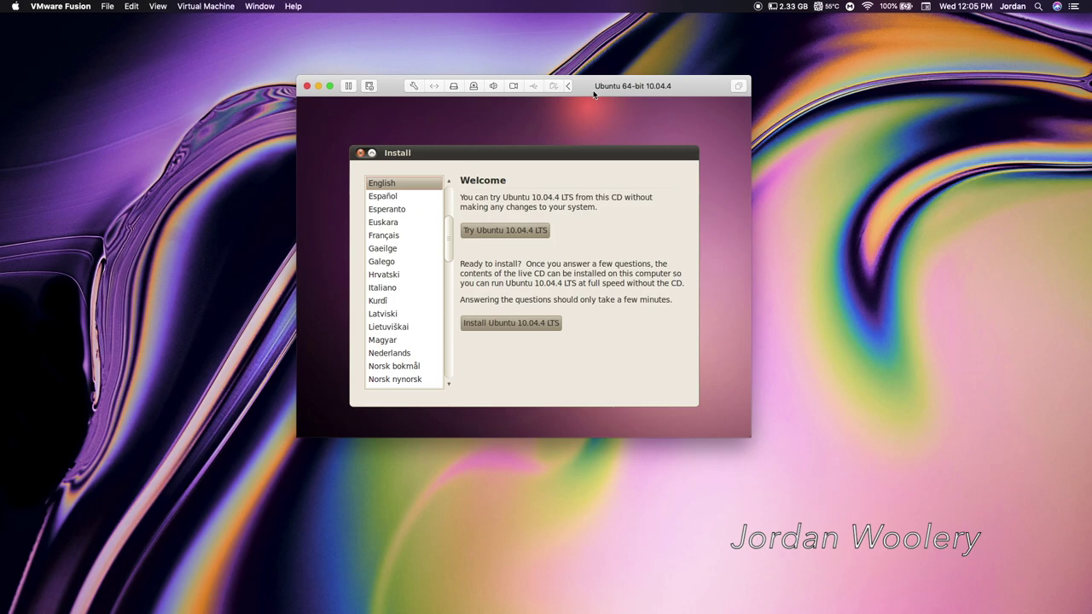
- Begin installing Ubuntu 10.04.4 LTS and skip fetching the time from a server
left_click(595, 100)
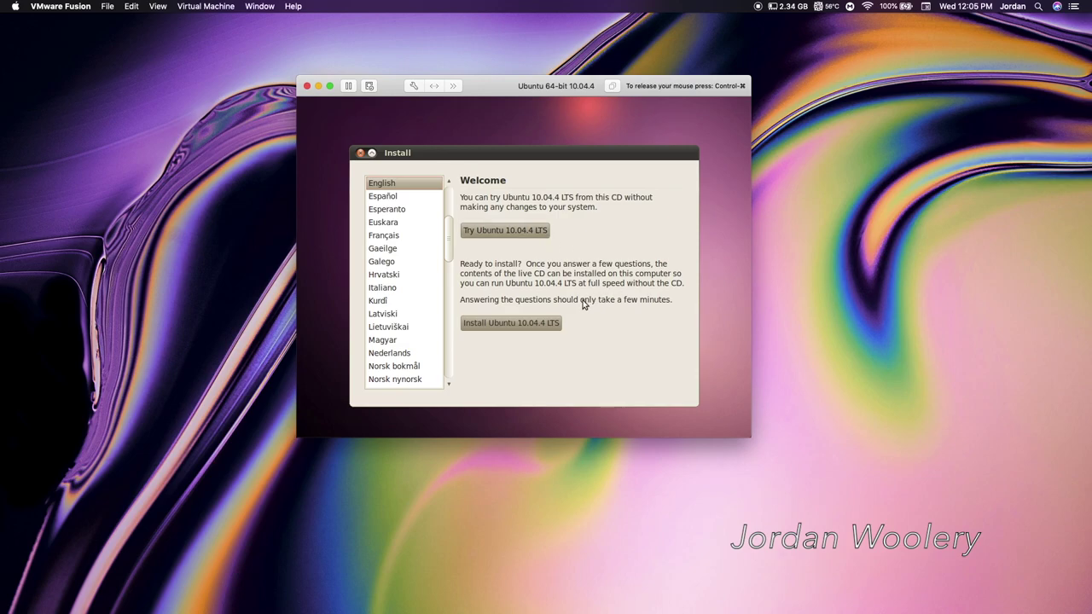
left_click(511, 324)
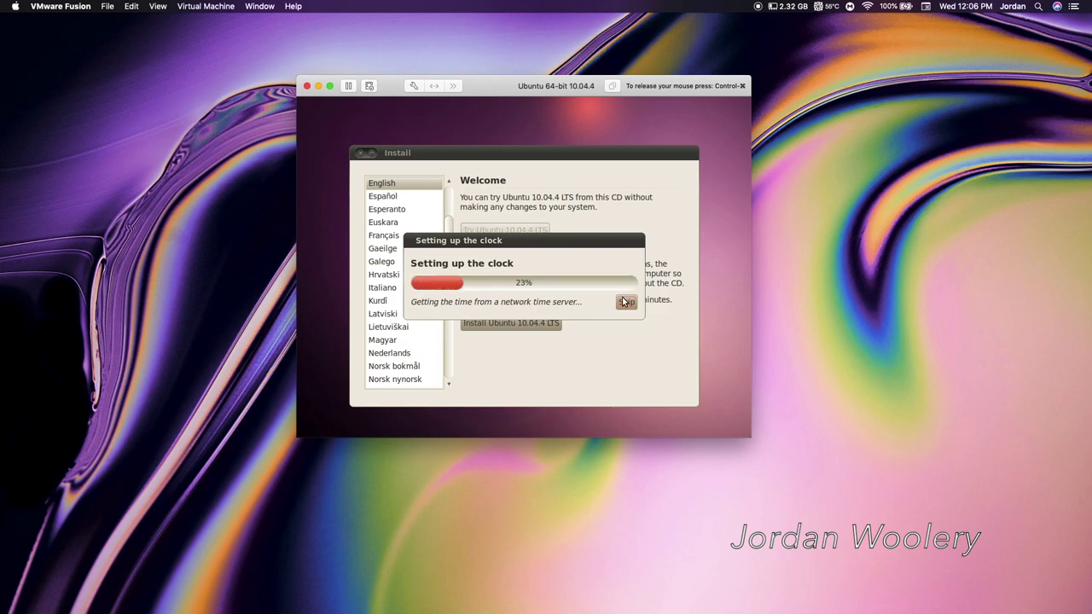
left_click(626, 303)
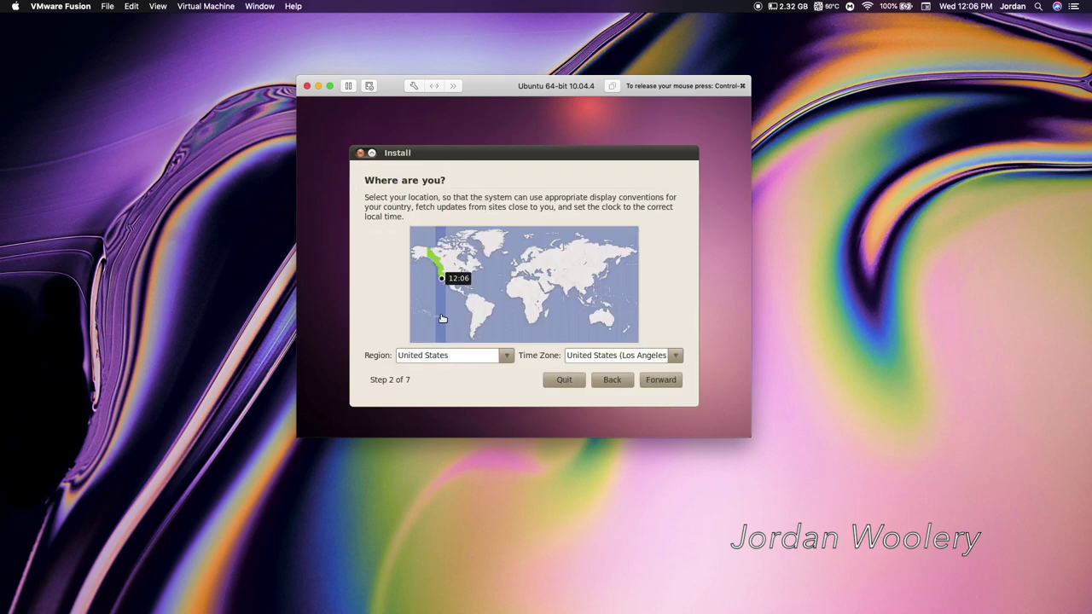
- Accept the United States location, USA keyboard layout, and erase-entire-disk partitioning
left_click(647, 385)
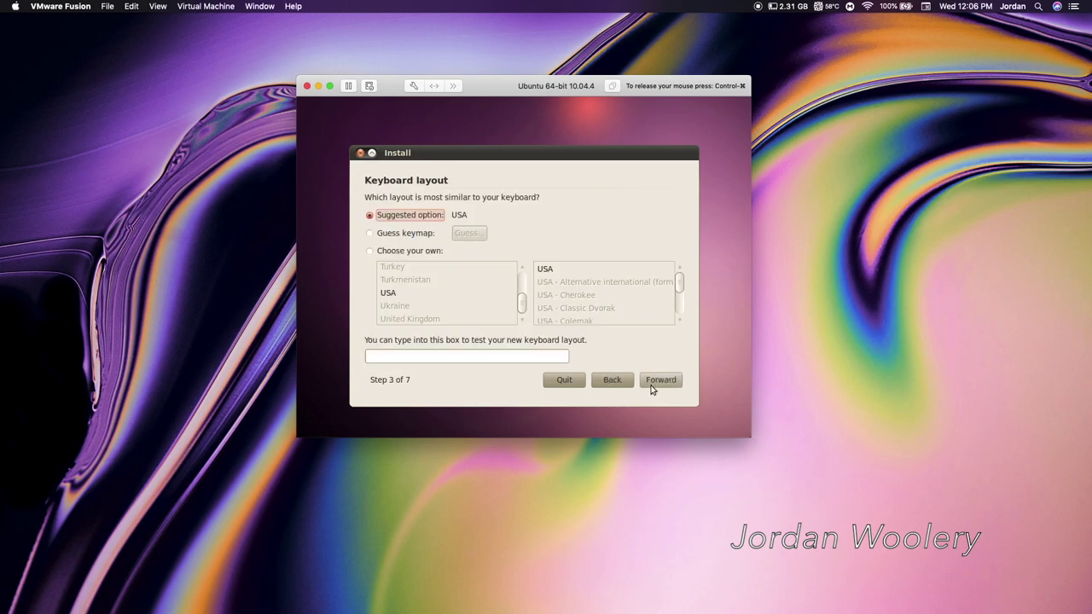
left_click(651, 385)
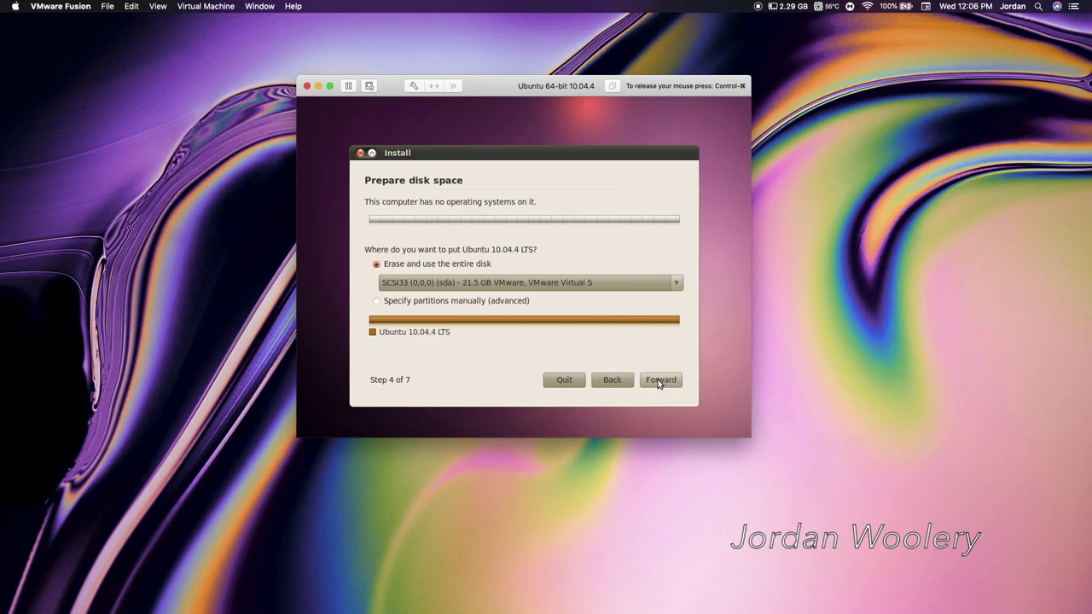
left_click(652, 381)
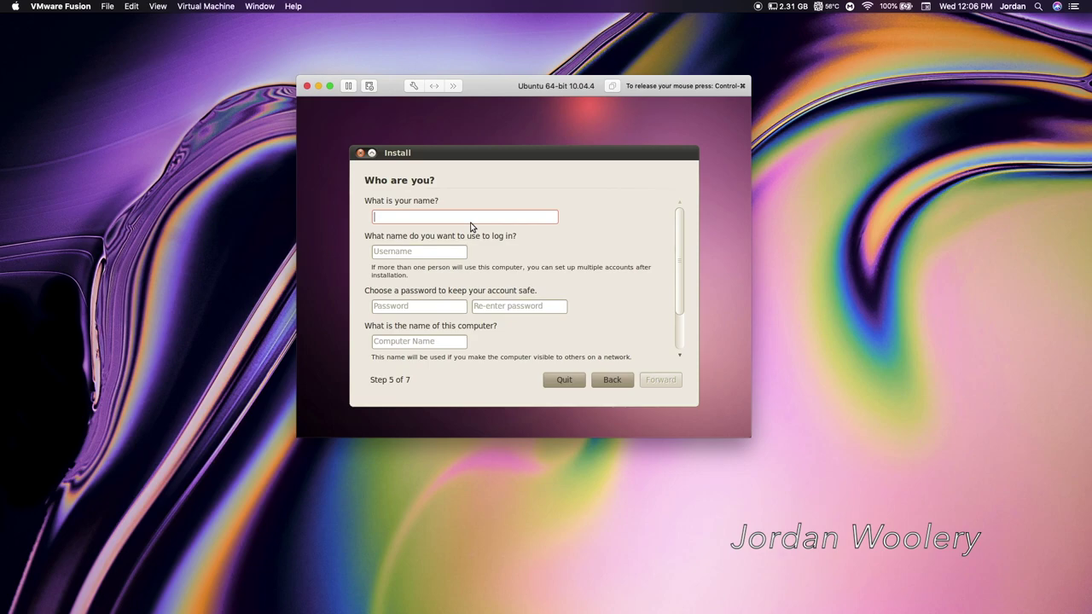
- Enter the account username and password twice, then confirm and start the installation
type("jordan")
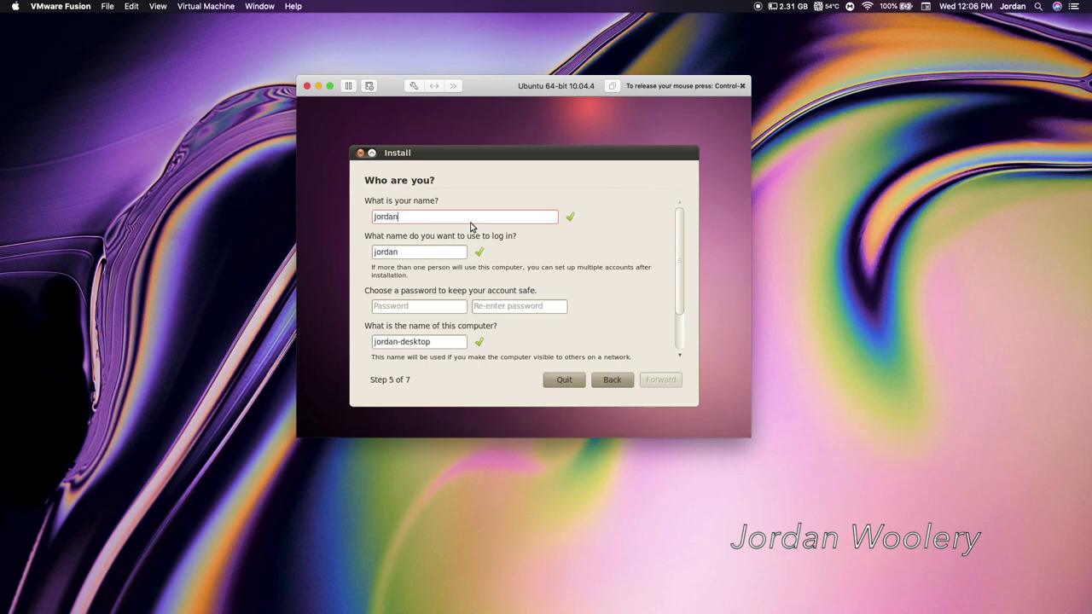
key("Tab")
key("Tab")
type("**********")
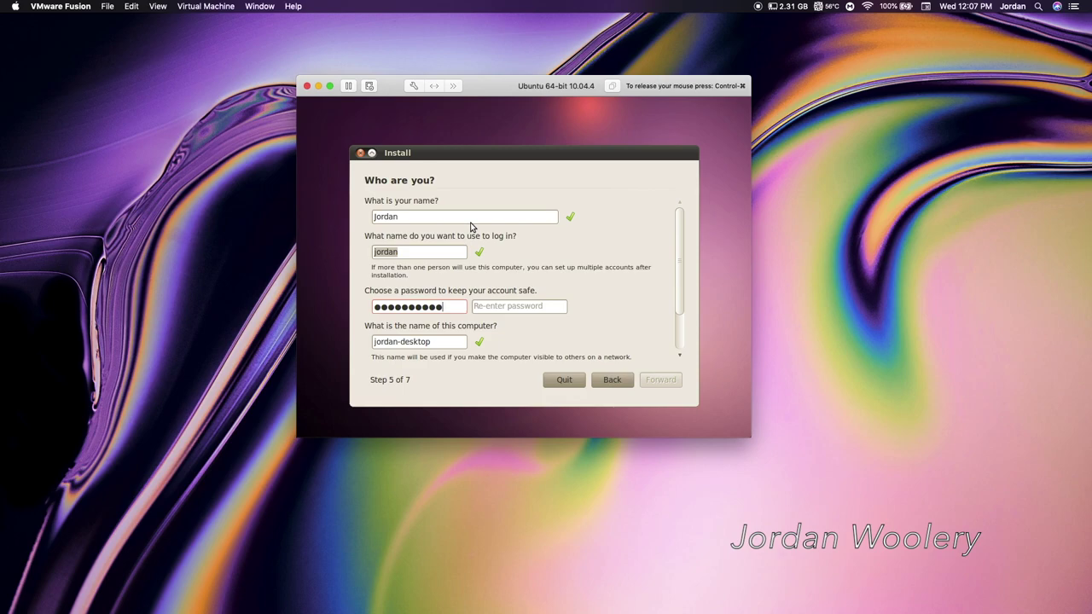
key("Tab")
type("**********")
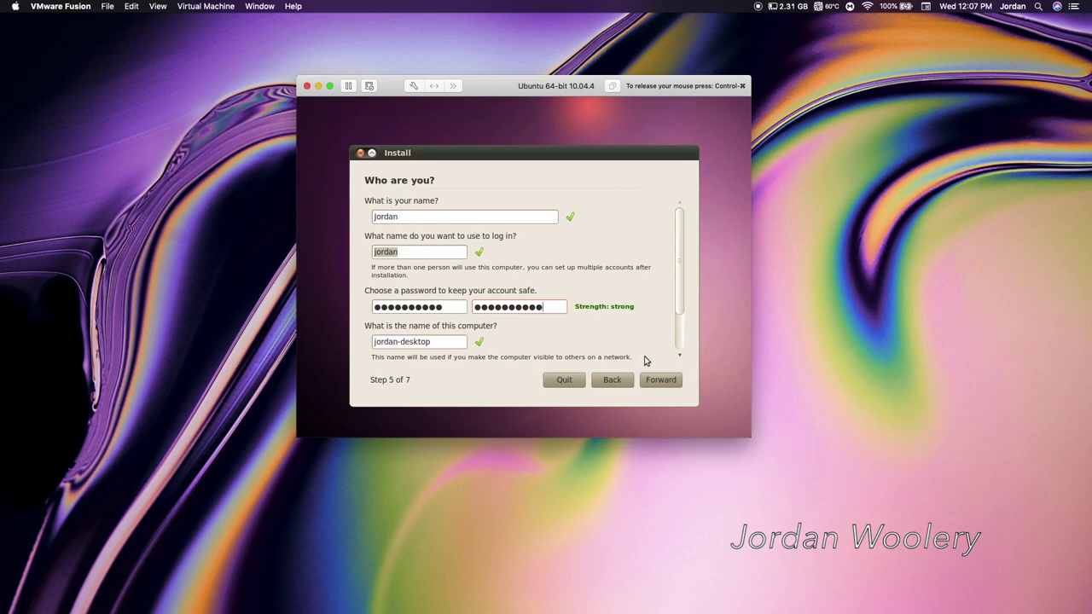
left_click(662, 380)
left_click(660, 382)
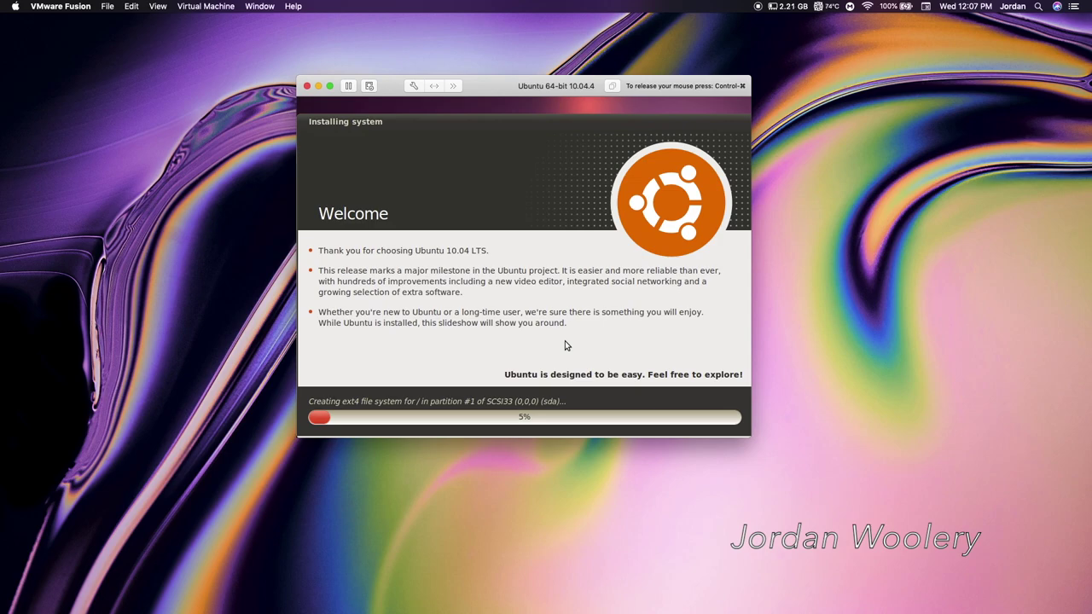
- Switch the VM to full screen with Control-Command-F while the installation runs
key("ctrl+super+f")
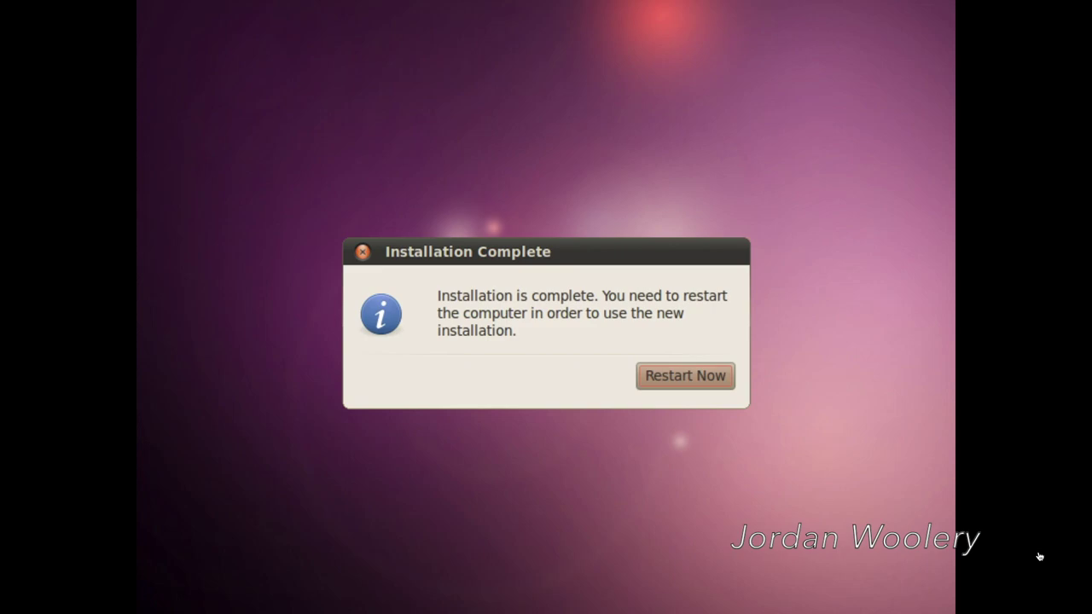
- Choose Restart Now in the Installation Complete dialog
left_click(699, 385)
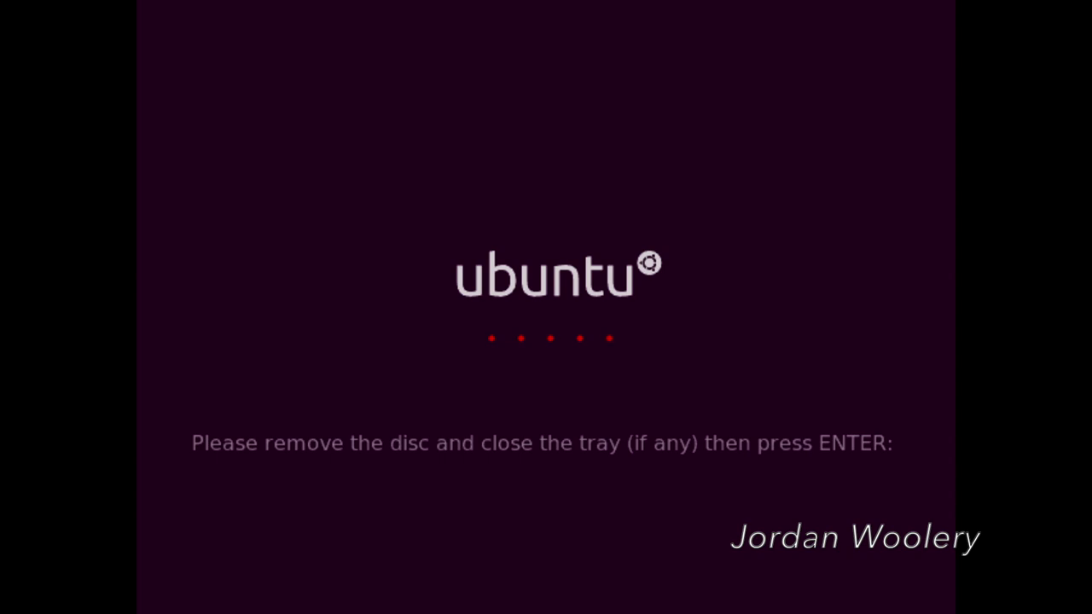
- Confirm the disc is removed at the boot prompt so Ubuntu reboots to its login screen
key("Return")
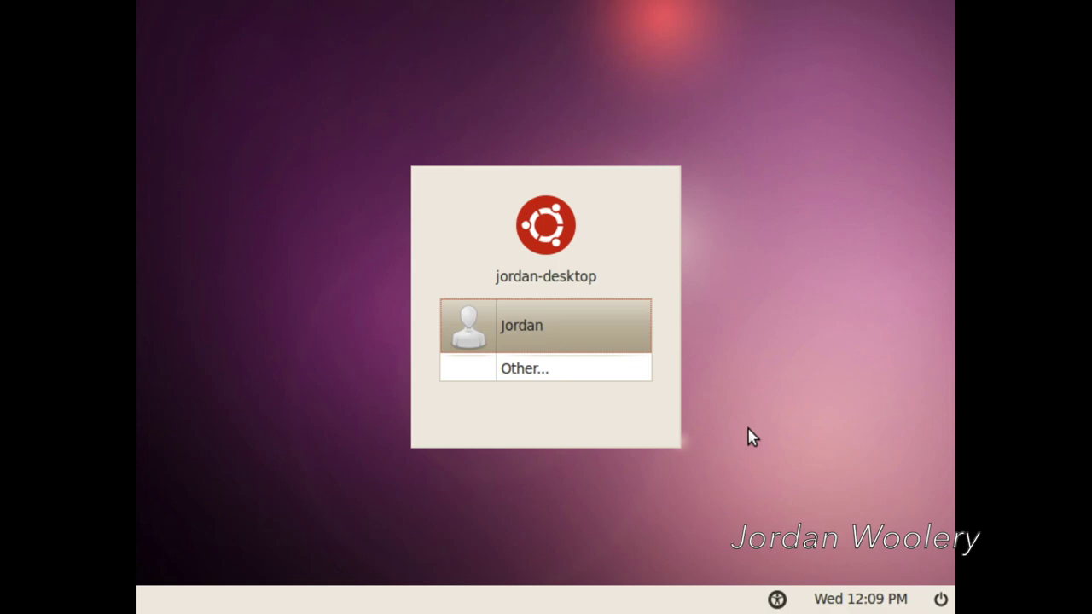
- Select the user account at the Ubuntu login screen and type its password
key("Return")
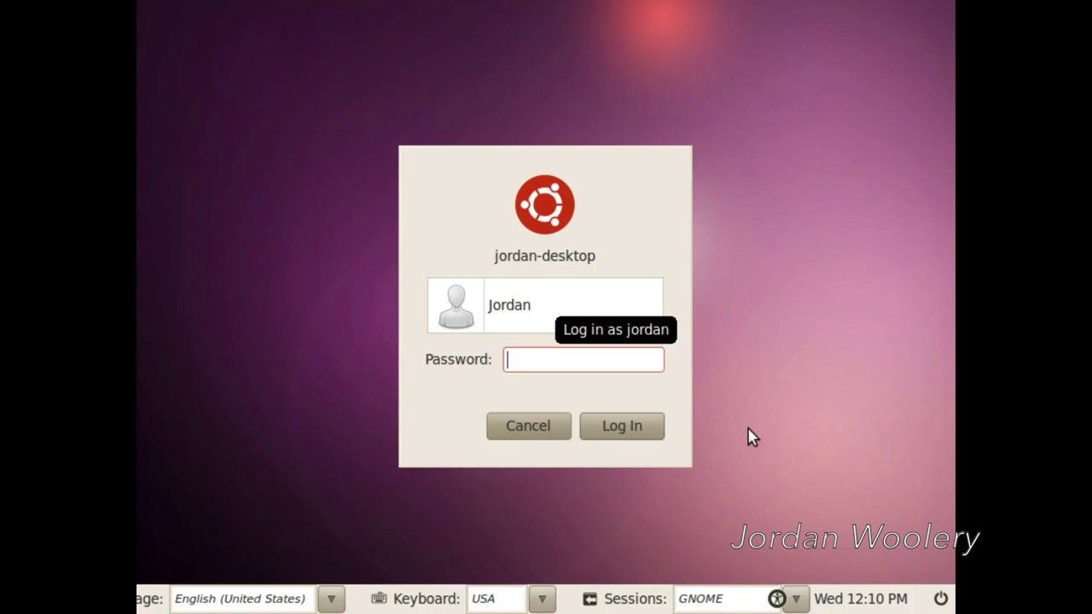
type("*******")
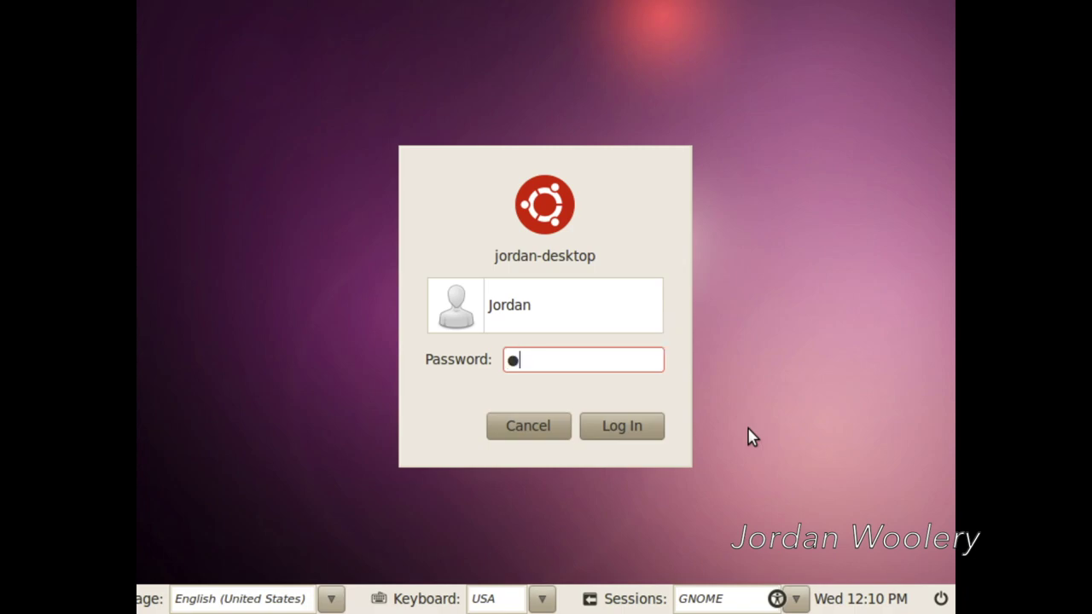
type("***")
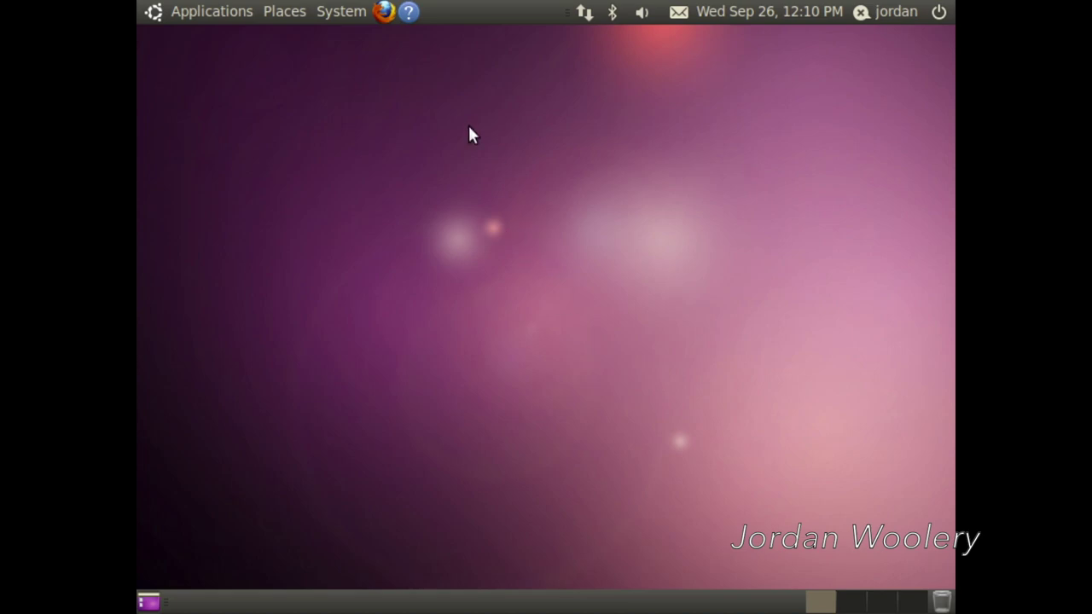
- Change the display resolution in Monitors preferences to 1280 x 720 (16:9) and keep the configuration
left_click(341, 13)
mouse_move(362, 49)
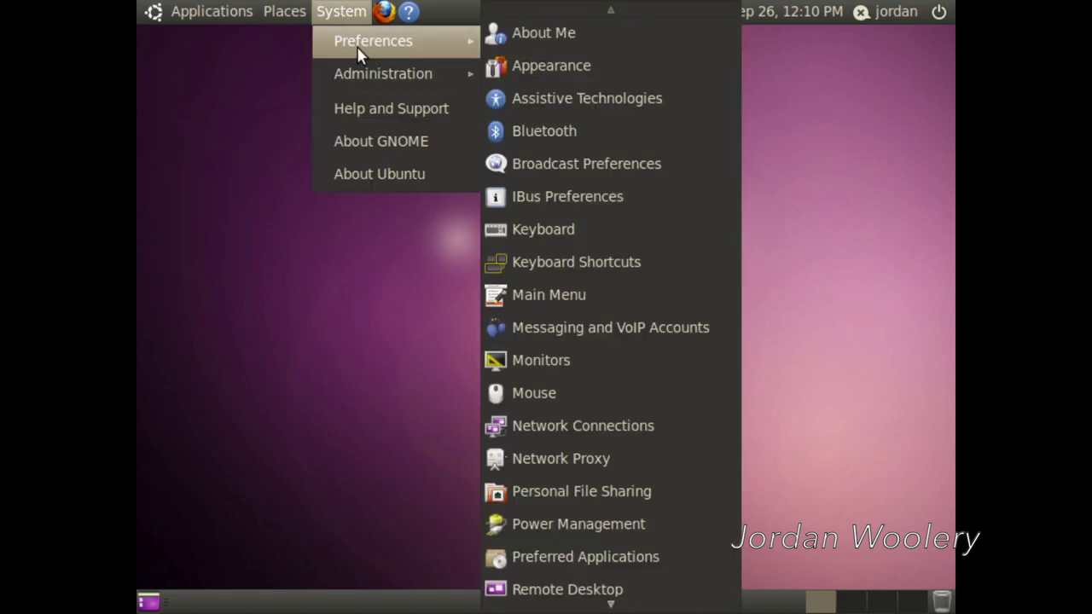
mouse_move(284, 7)
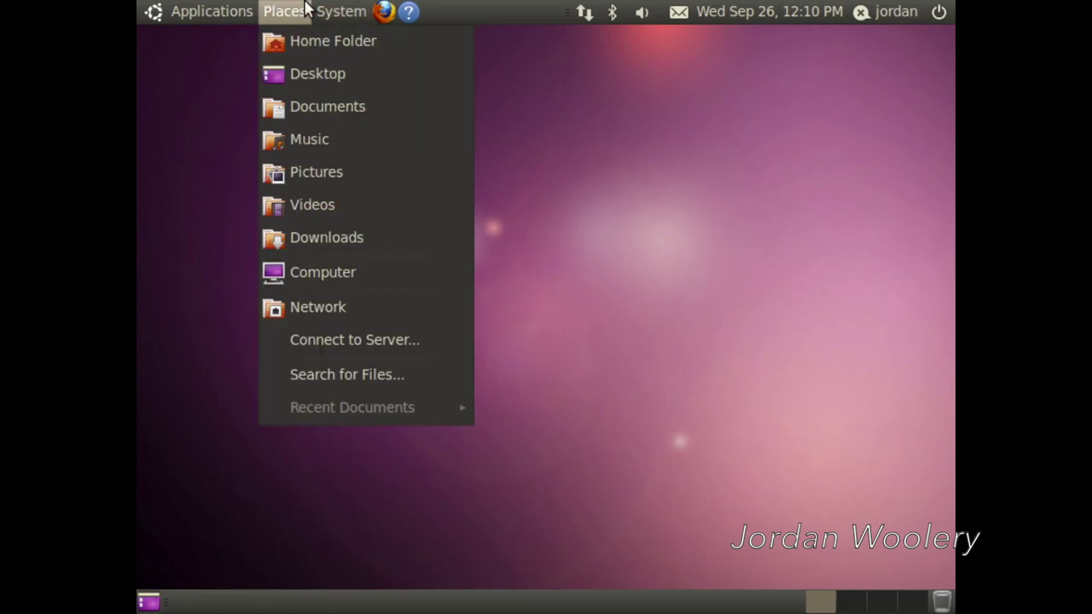
mouse_move(364, 10)
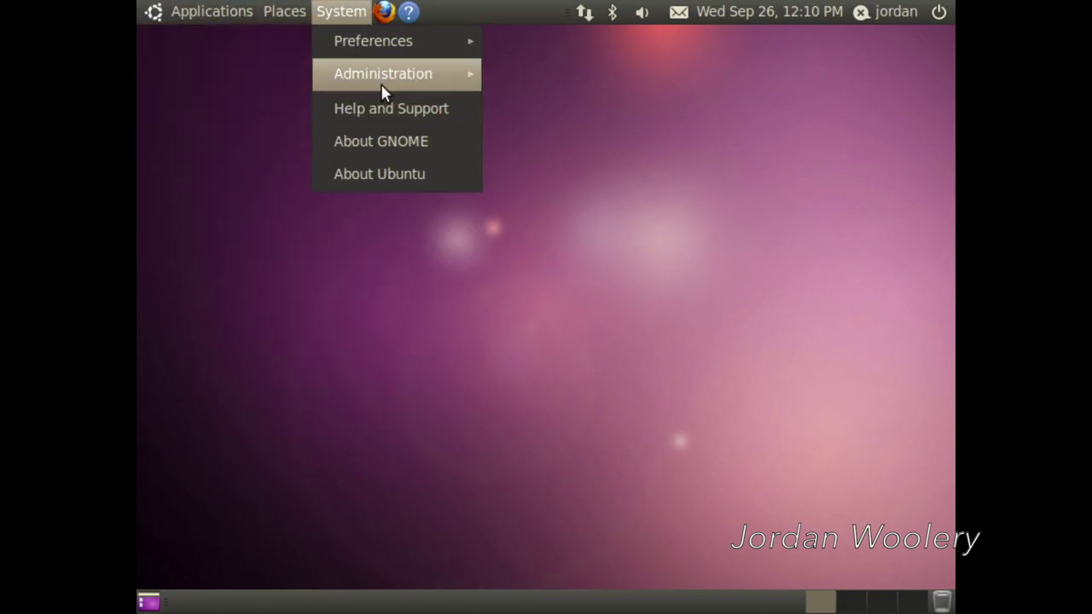
mouse_move(405, 51)
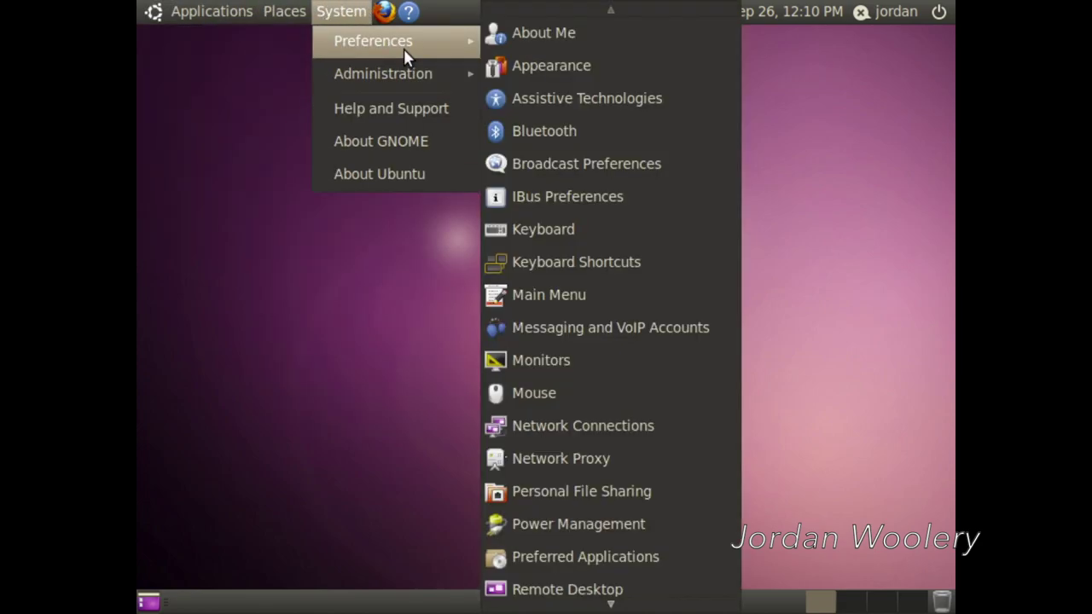
left_click(588, 352)
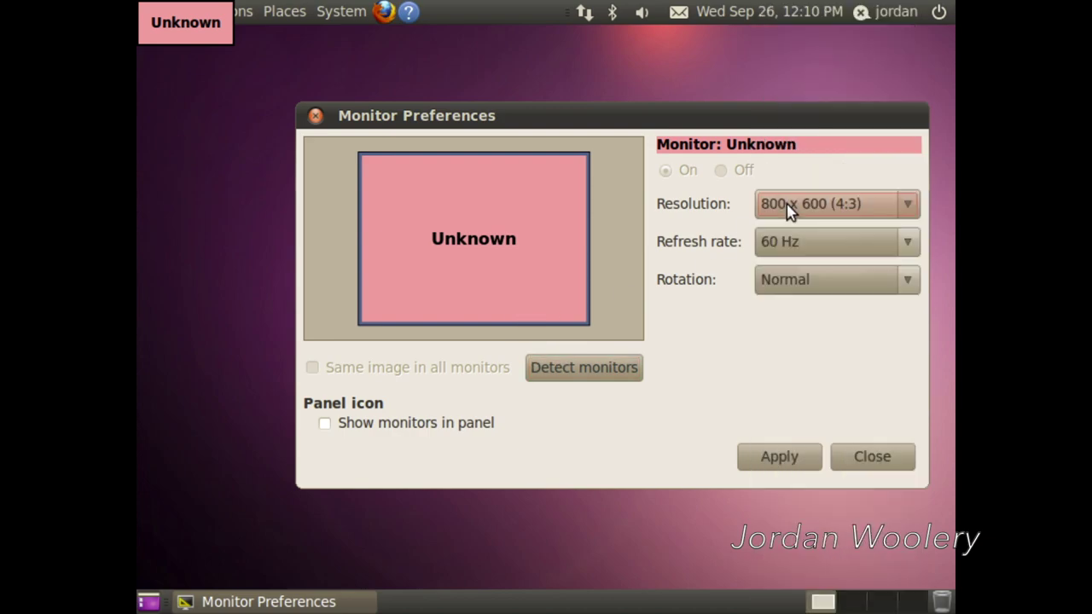
left_click(787, 205)
left_click(787, 141)
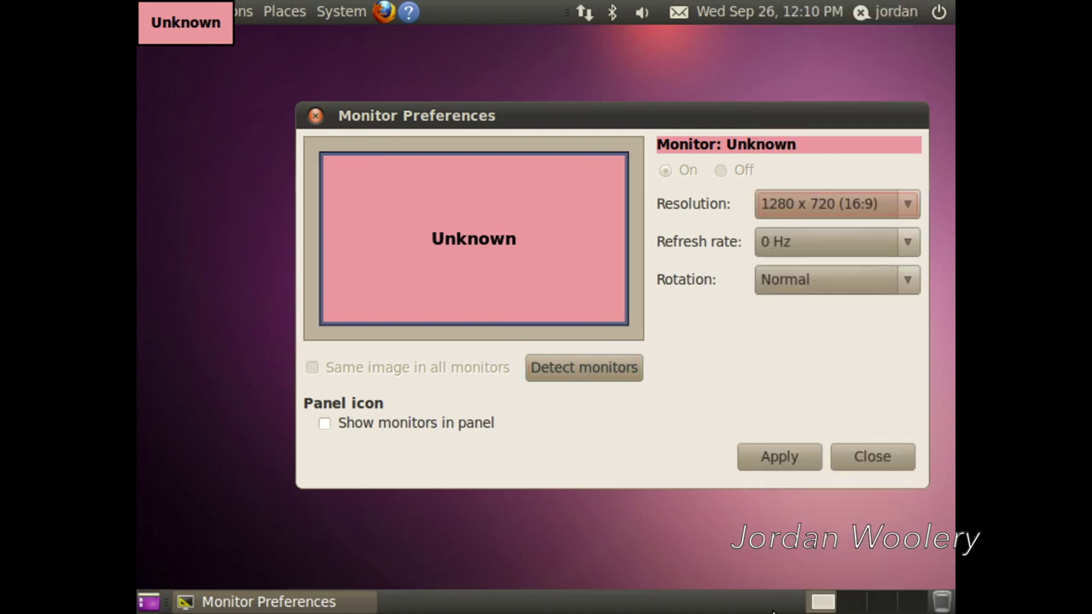
left_click(787, 465)
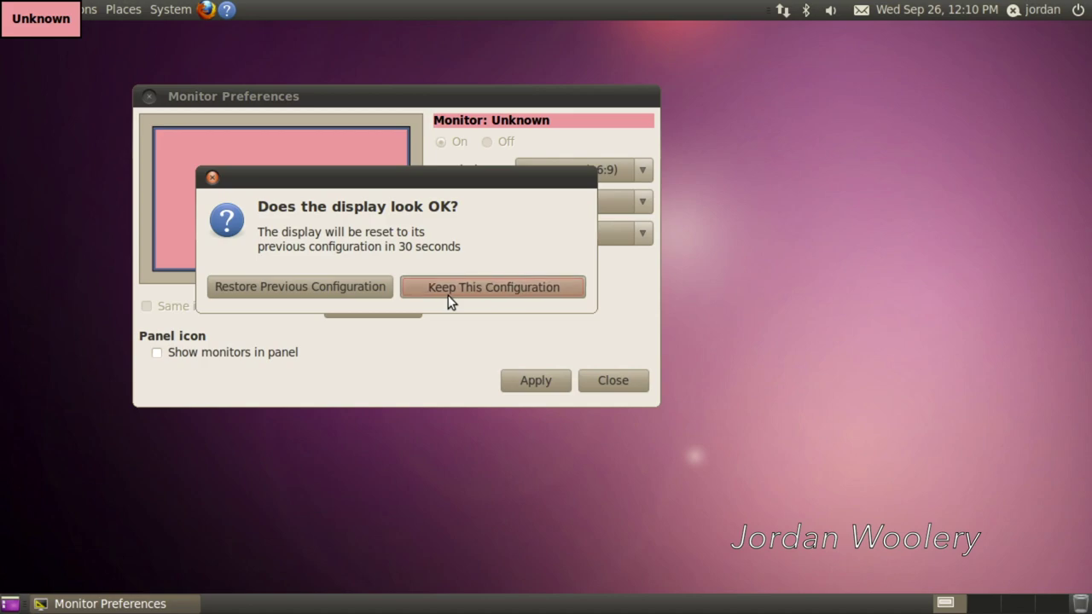
left_click(448, 293)
left_click(619, 395)
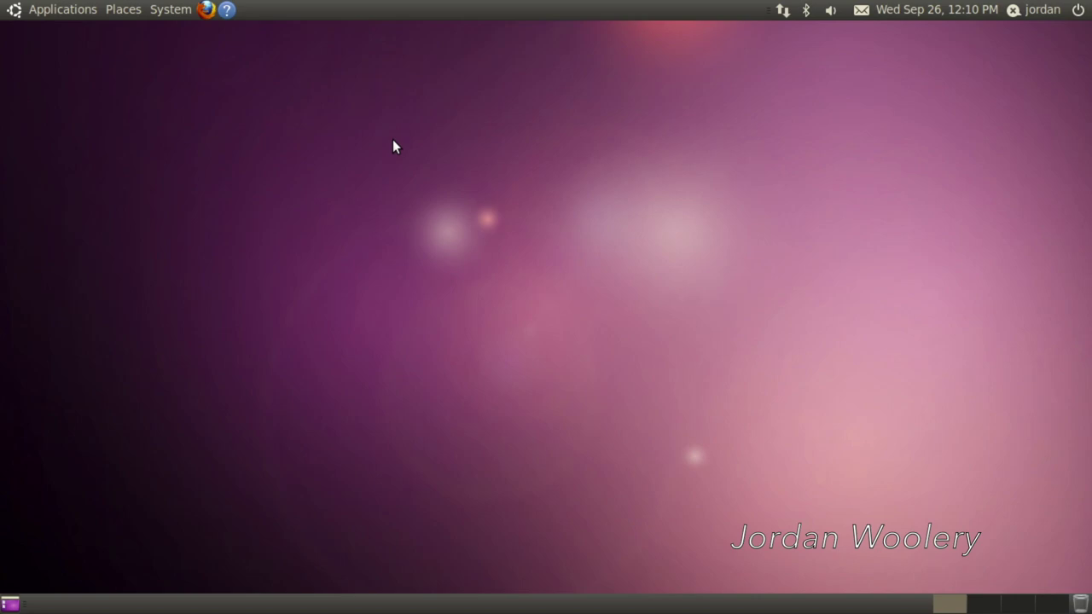
- Open an empty gedit document and the Home Folder file browser, shifted right
left_click(80, 12)
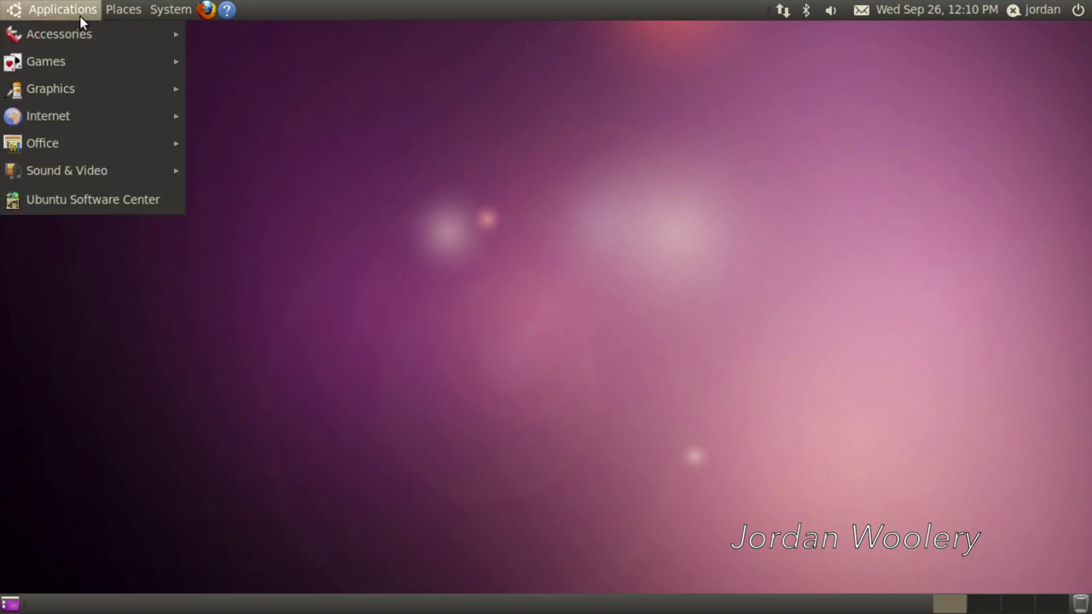
mouse_move(86, 37)
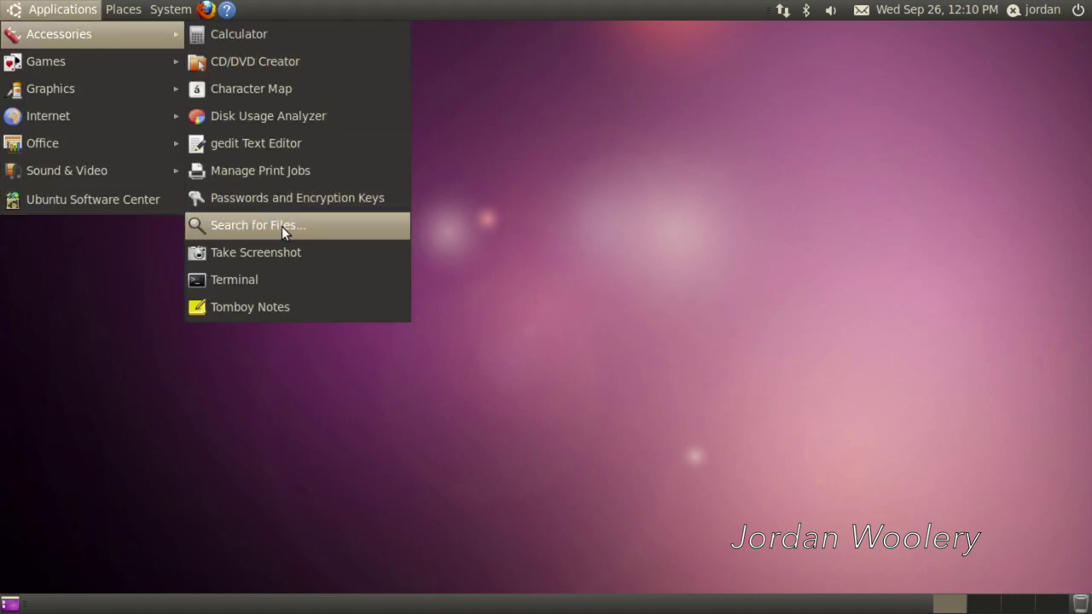
left_click(241, 140)
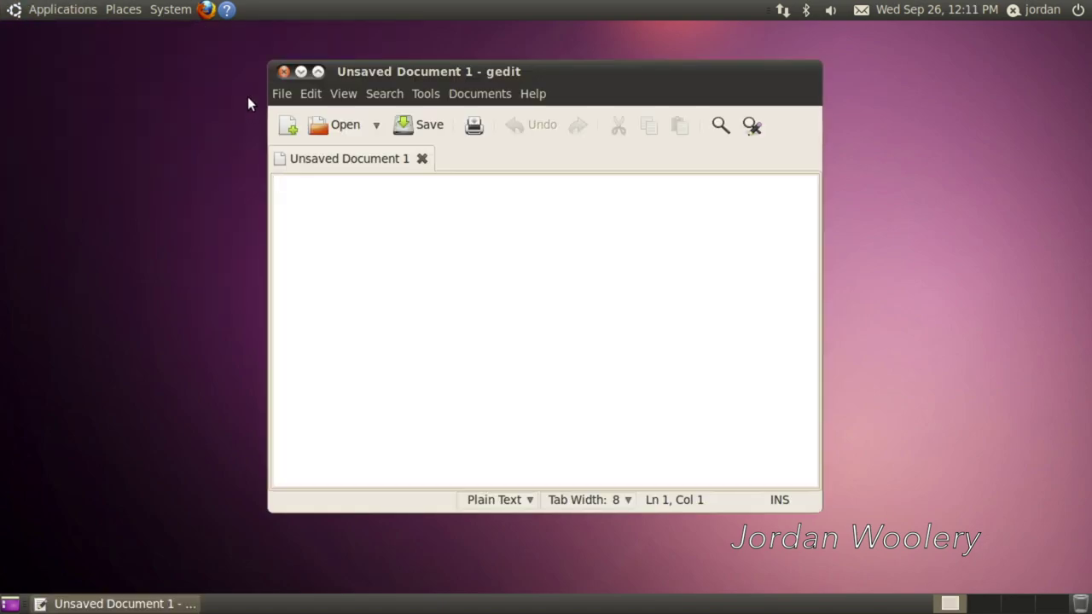
left_click(104, 9)
left_click(149, 33)
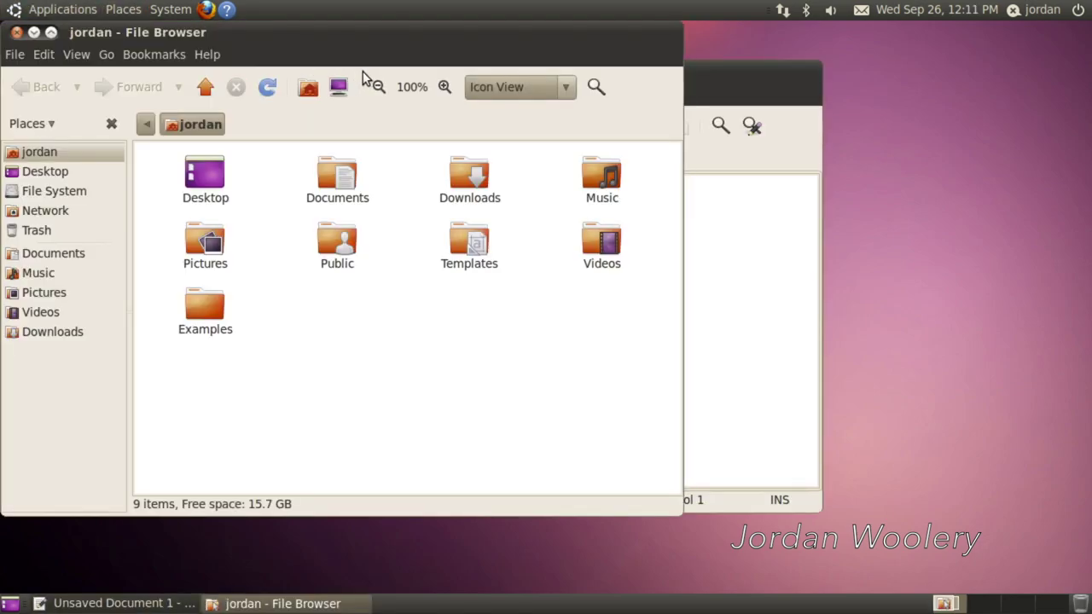
left_click_drag(309, 42, 671, 95)
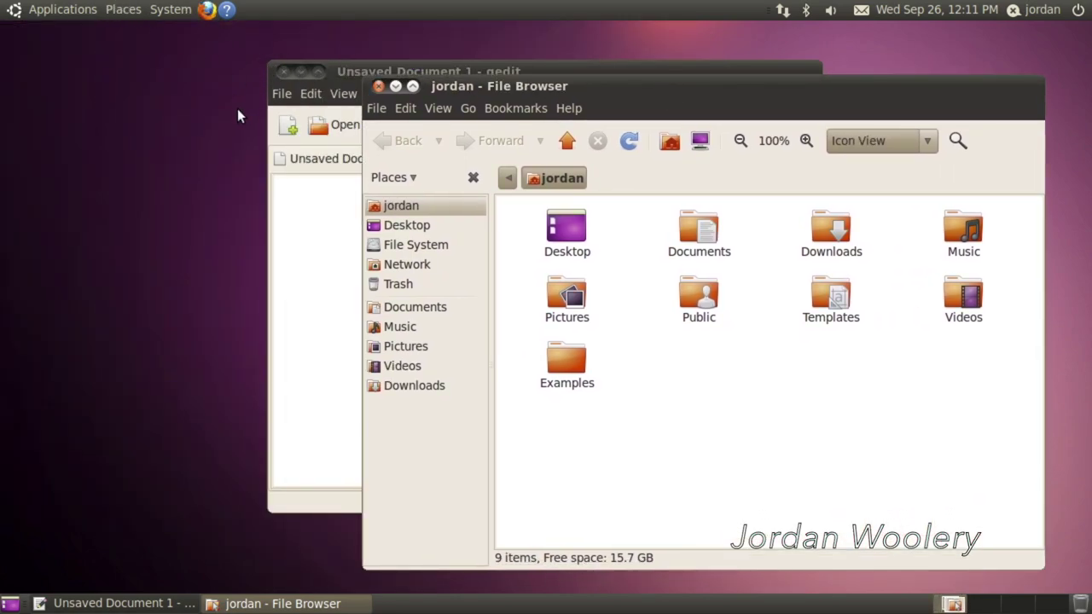
- Launch Firefox, check its version in About Firefox, and reposition its window
left_click(214, 9)
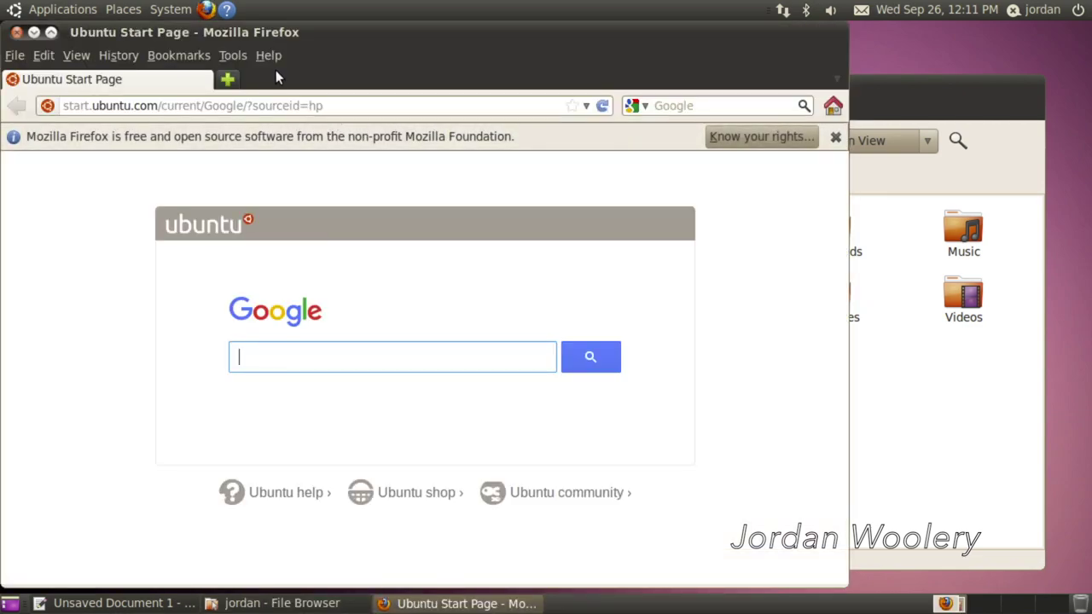
left_click(275, 63)
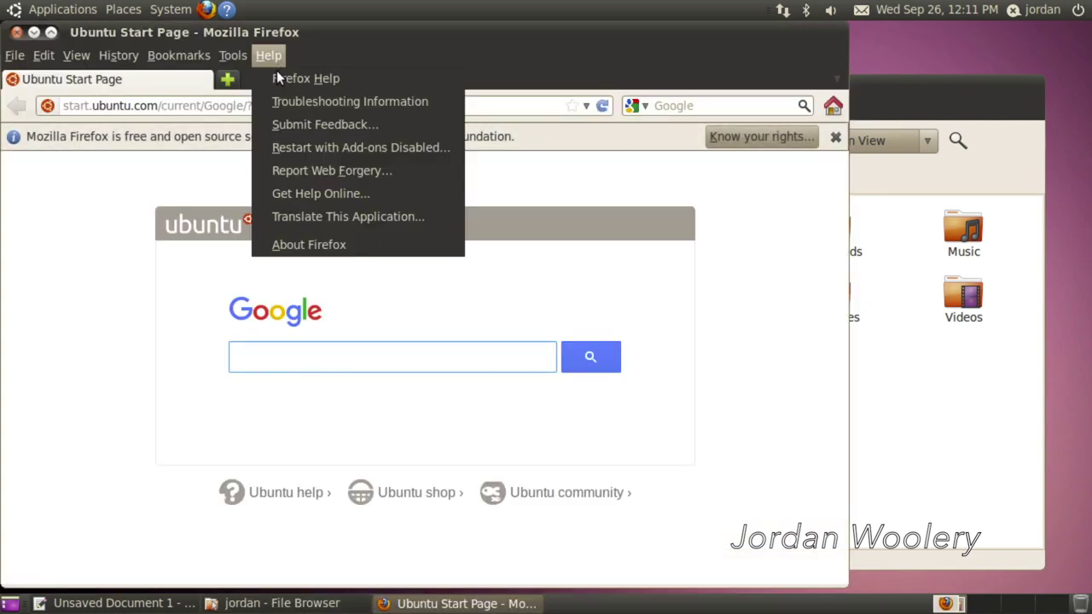
left_click(318, 247)
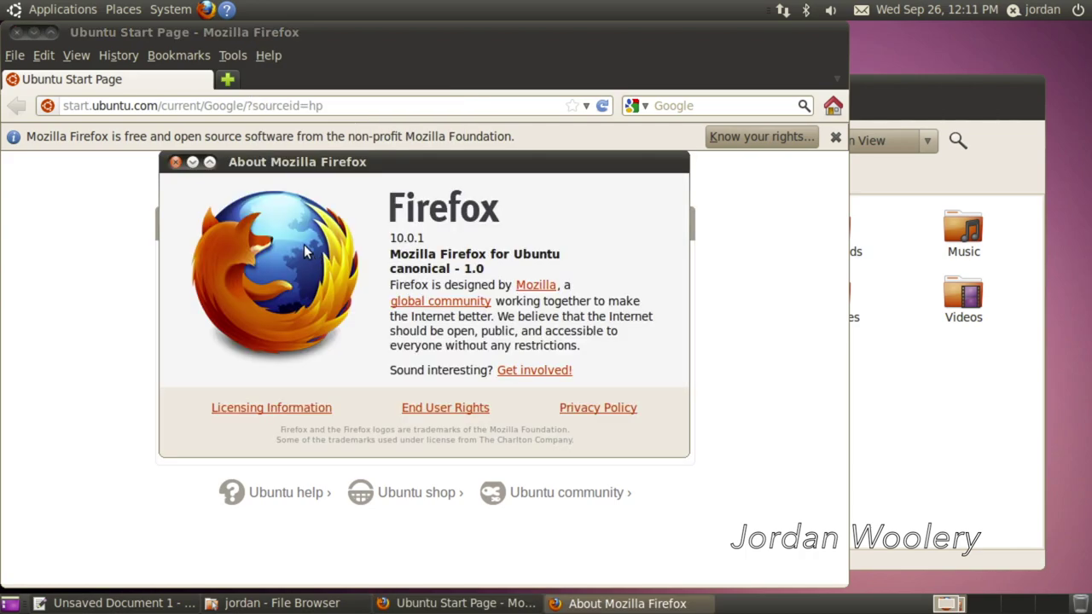
left_click(175, 161)
left_click_drag(175, 34, 406, 39)
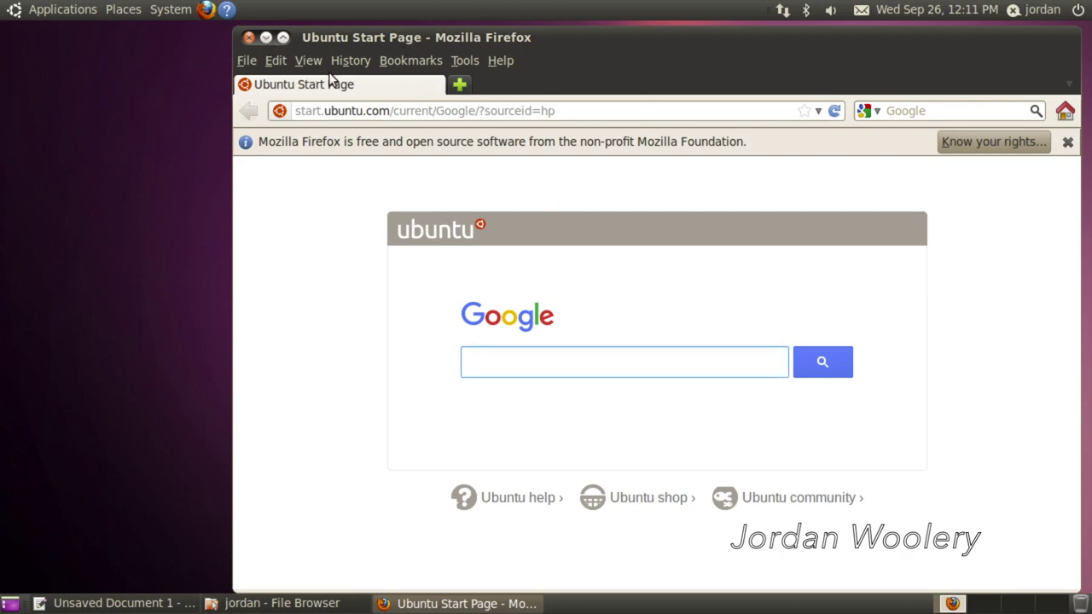
left_click_drag(368, 38, 203, 188)
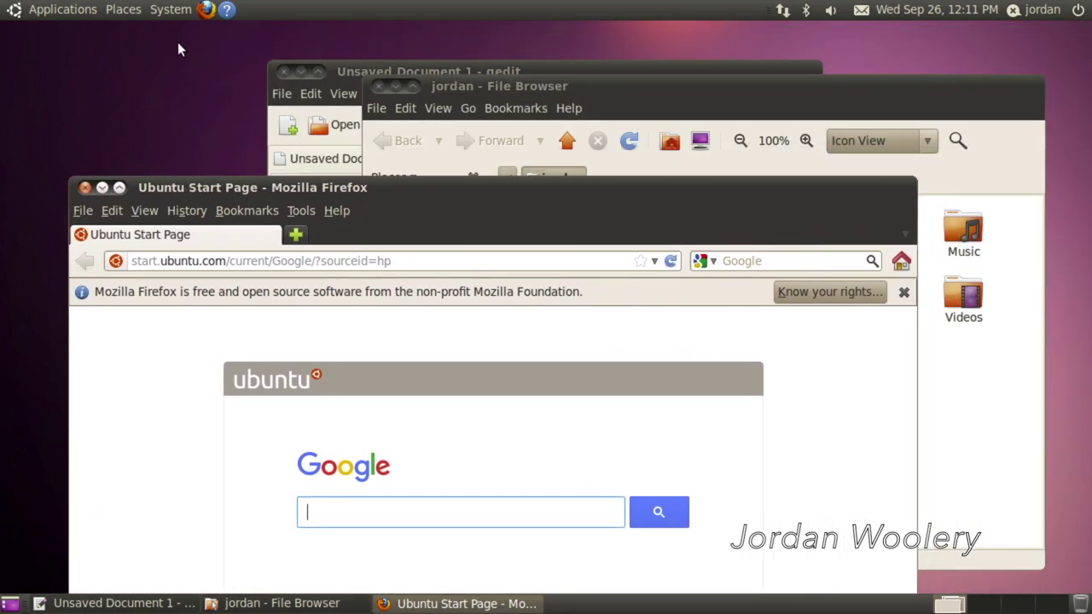
- Browse the Accessories, Graphics and Sound & Video submenus of Applications, ending on Internet
left_click(90, 8)
mouse_move(131, 102)
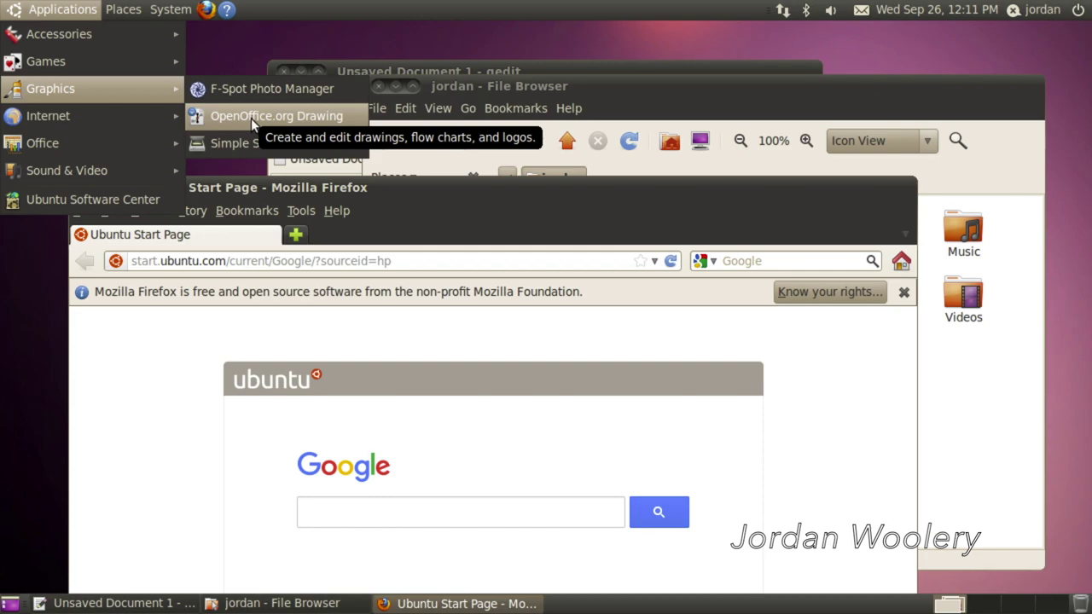
mouse_move(109, 153)
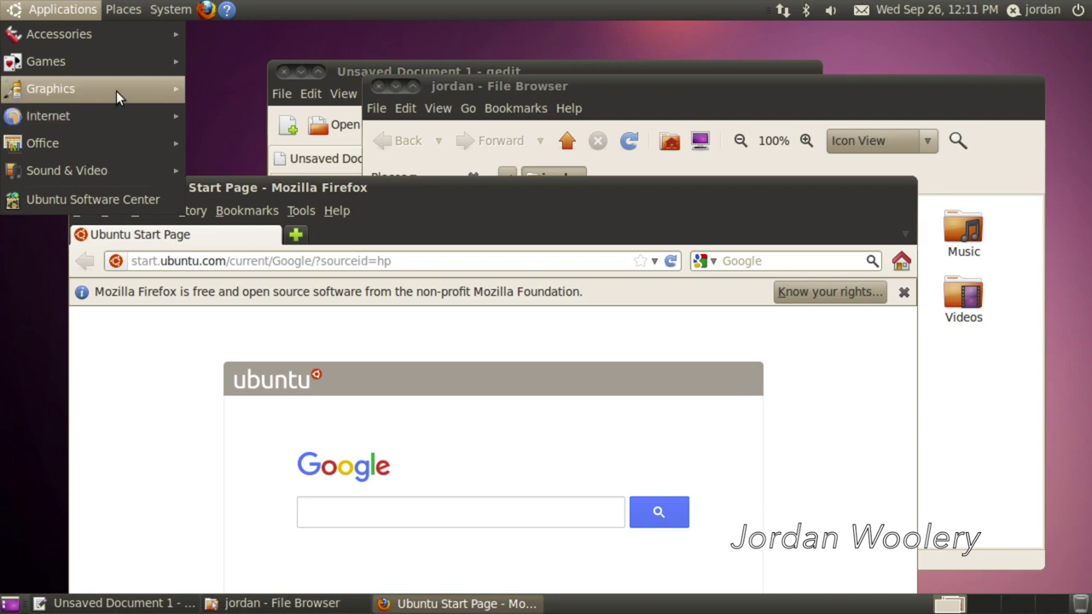
mouse_move(126, 70)
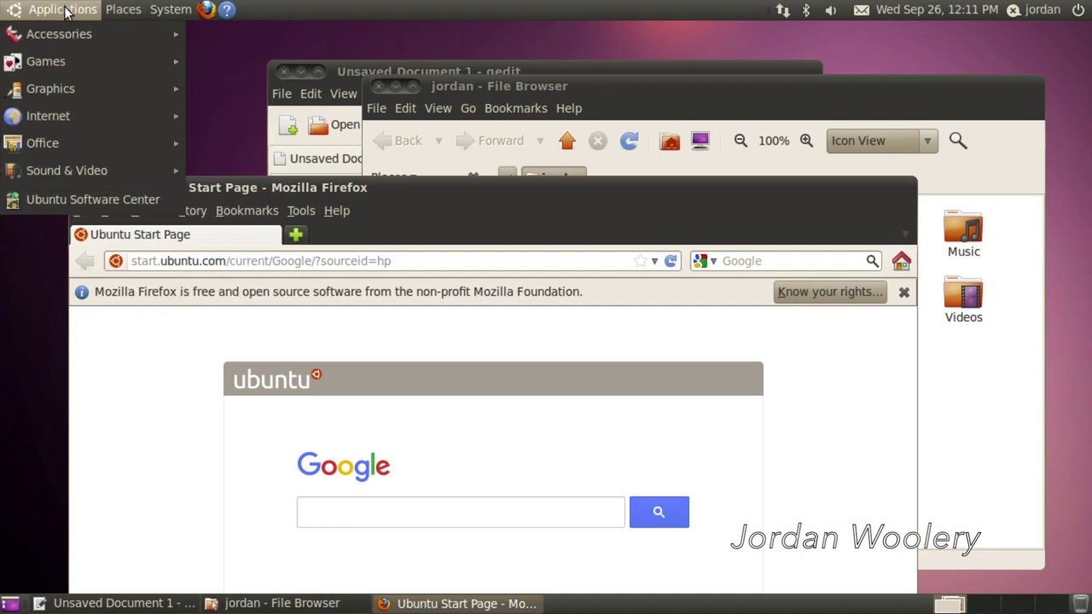
mouse_move(75, 30)
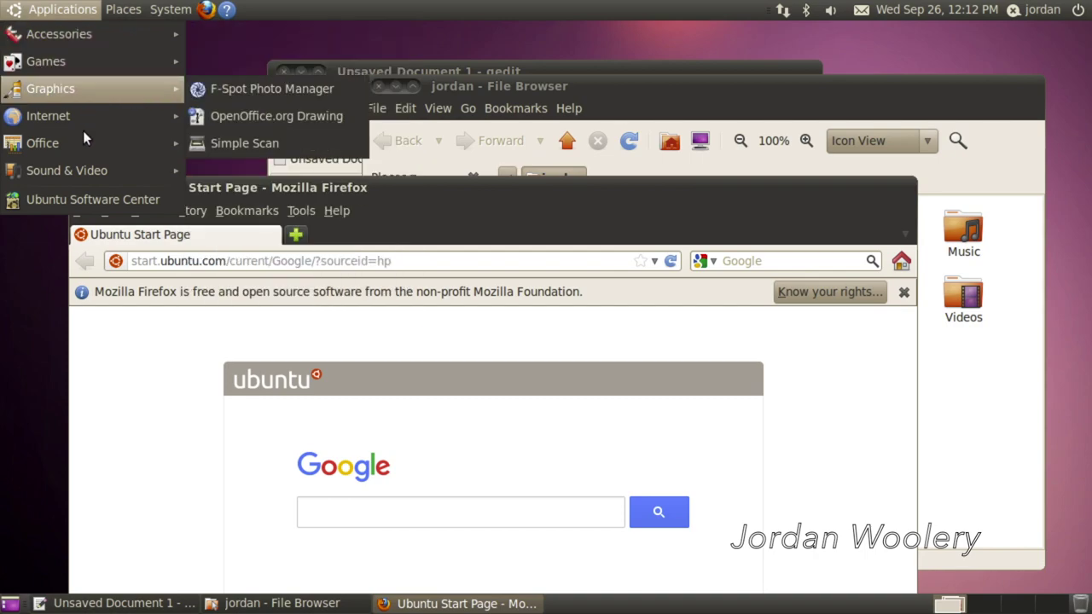
mouse_move(108, 180)
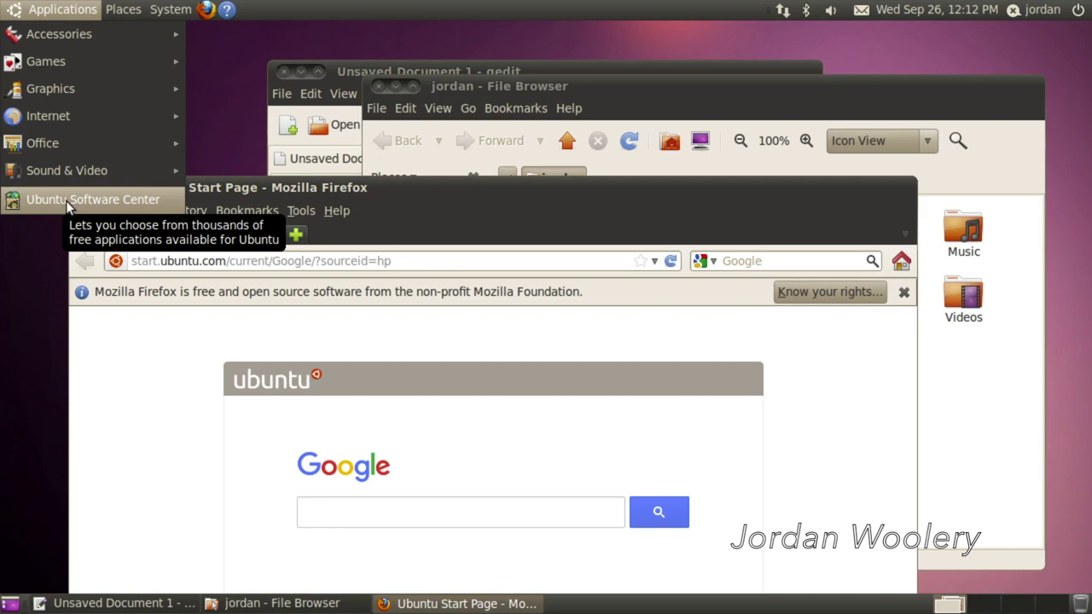
mouse_move(112, 129)
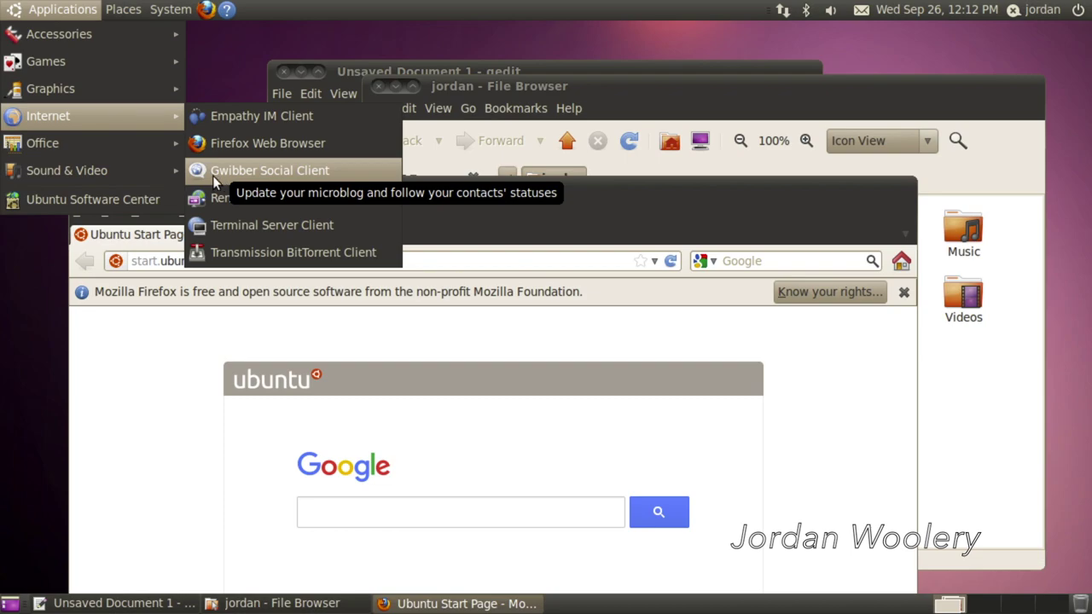
- Launch Gwibber and close the Firefox, file browser and gedit windows
left_click(244, 174)
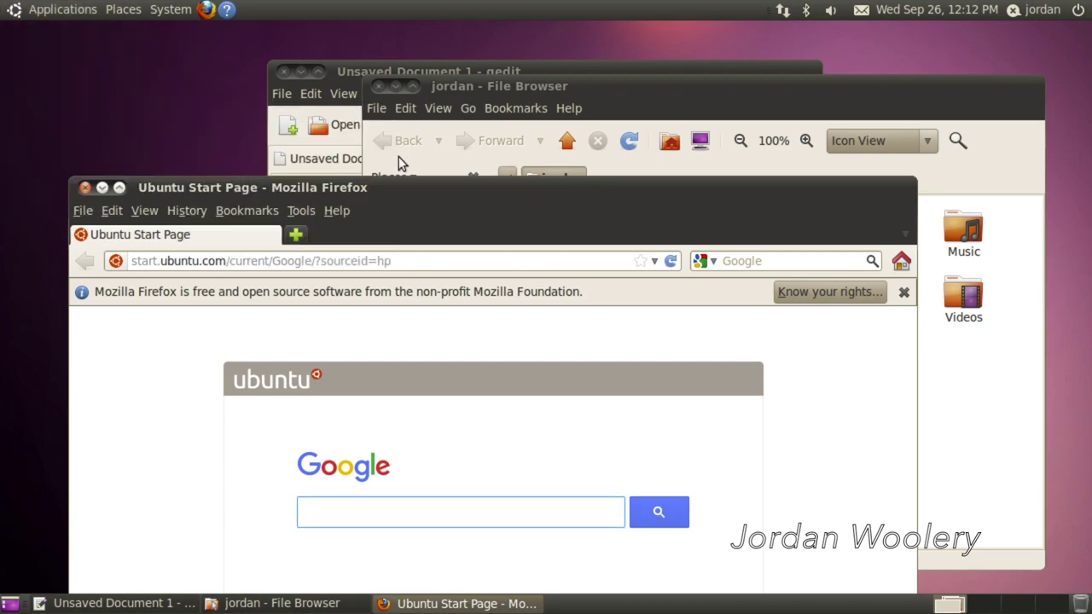
left_click(84, 187)
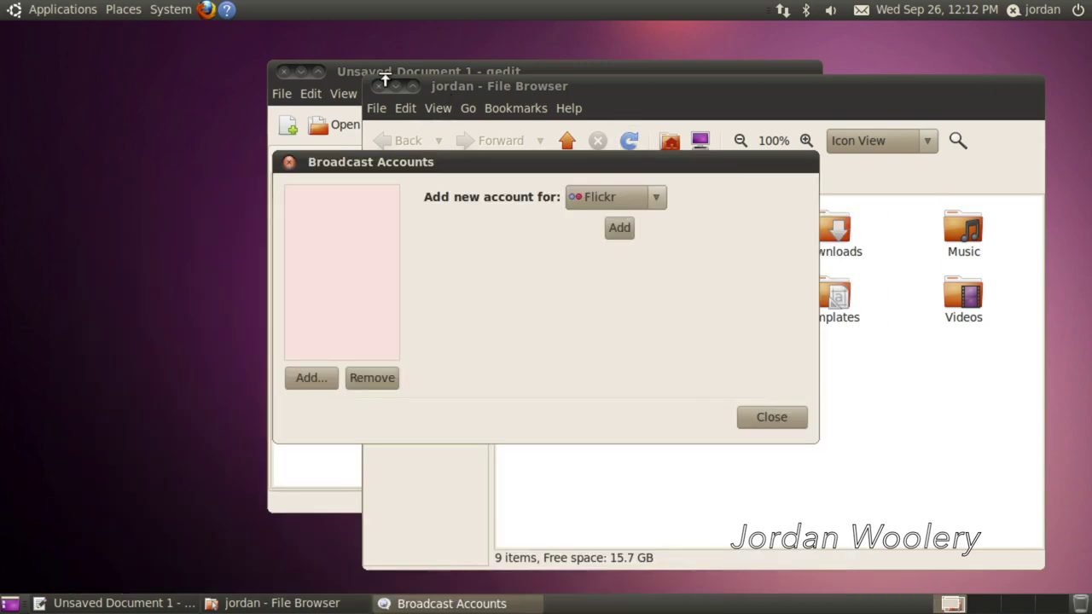
left_click(379, 86)
left_click(283, 71)
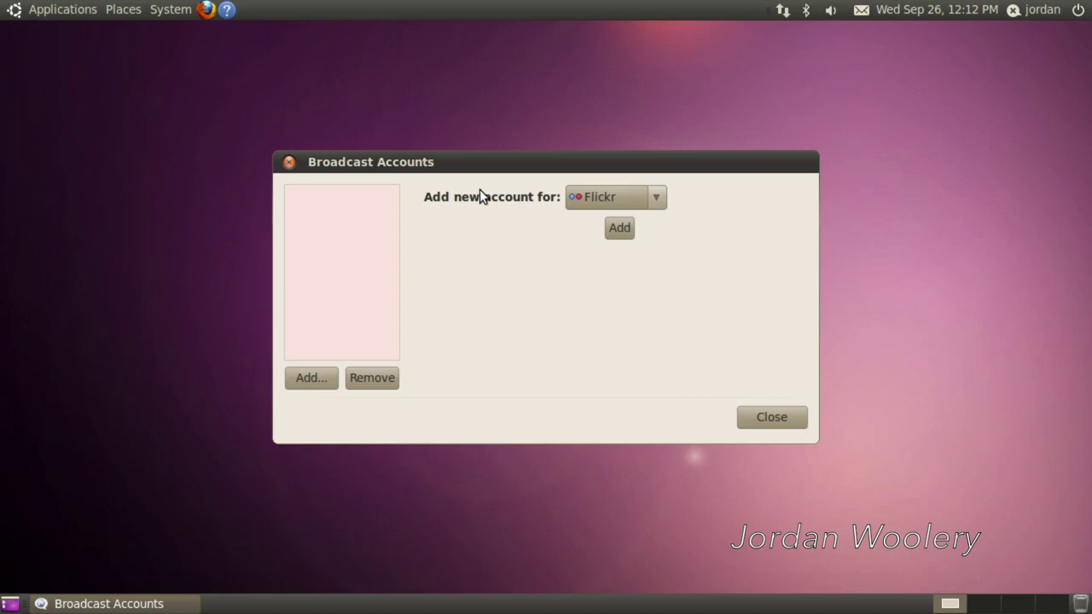
- Add a Twitter account in Broadcast Accounts, begin authorizing it, and relaunch Firefox
left_click(651, 198)
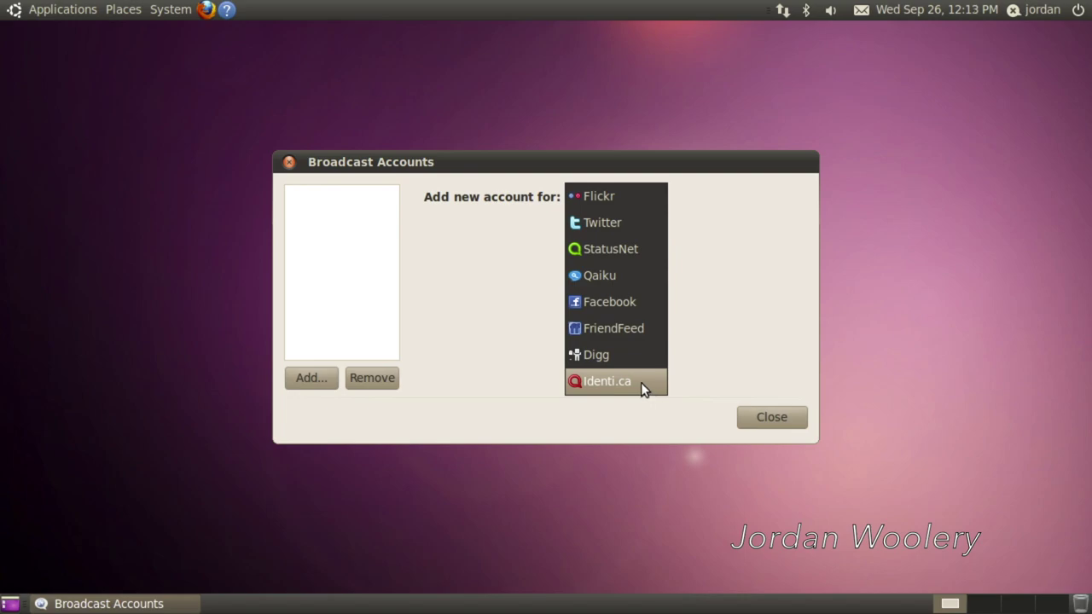
left_click(649, 223)
left_click(620, 229)
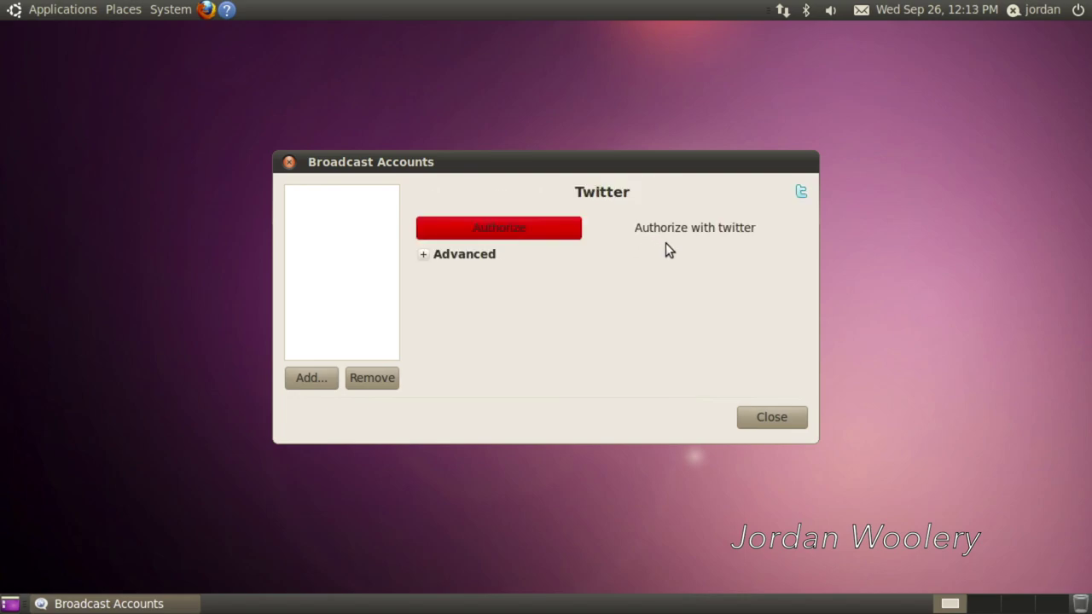
left_click(544, 238)
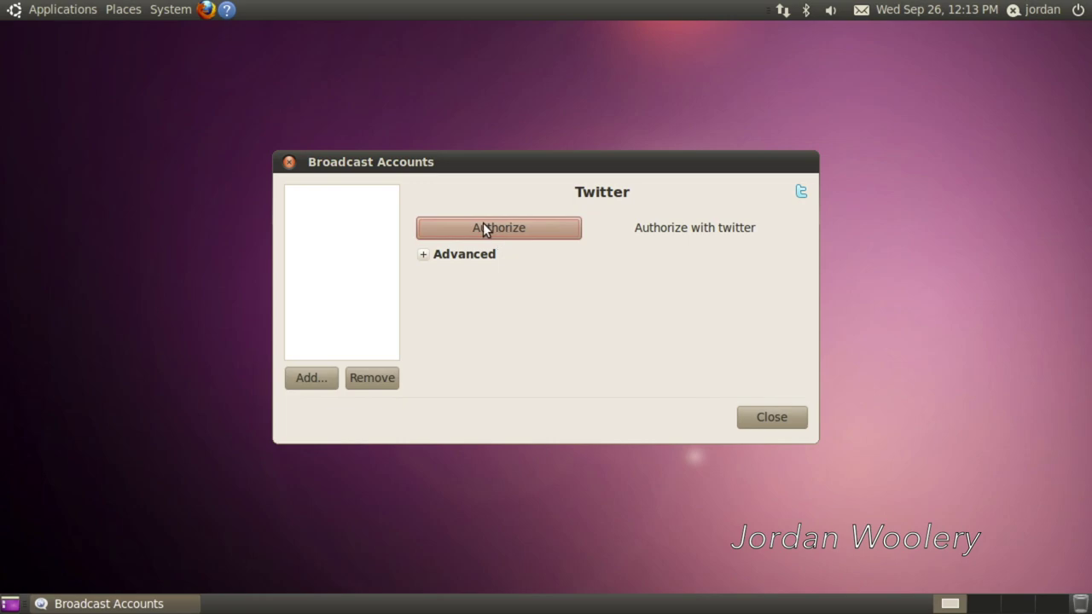
left_click(422, 256)
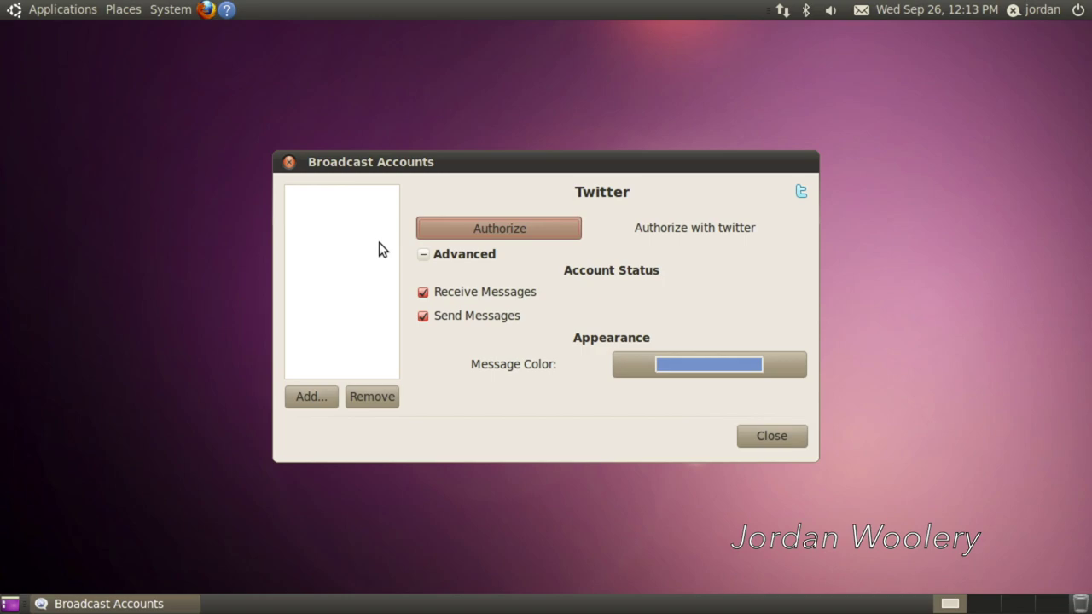
left_click(204, 9)
- Load twitter.com in Firefox
left_click(371, 109)
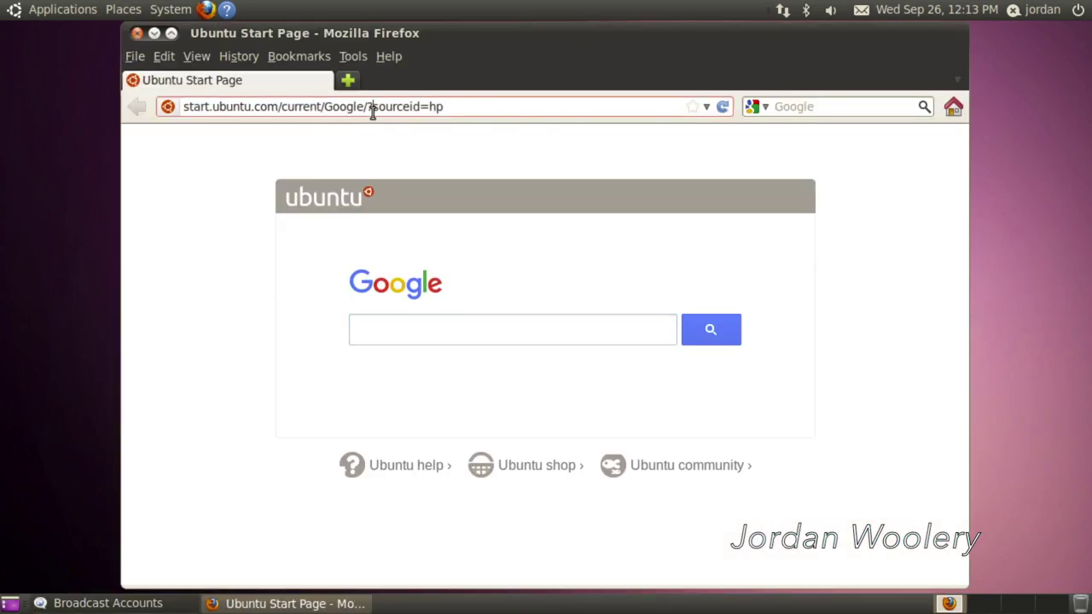
triple_click(372, 109)
type("twitter.com")
key("Return")
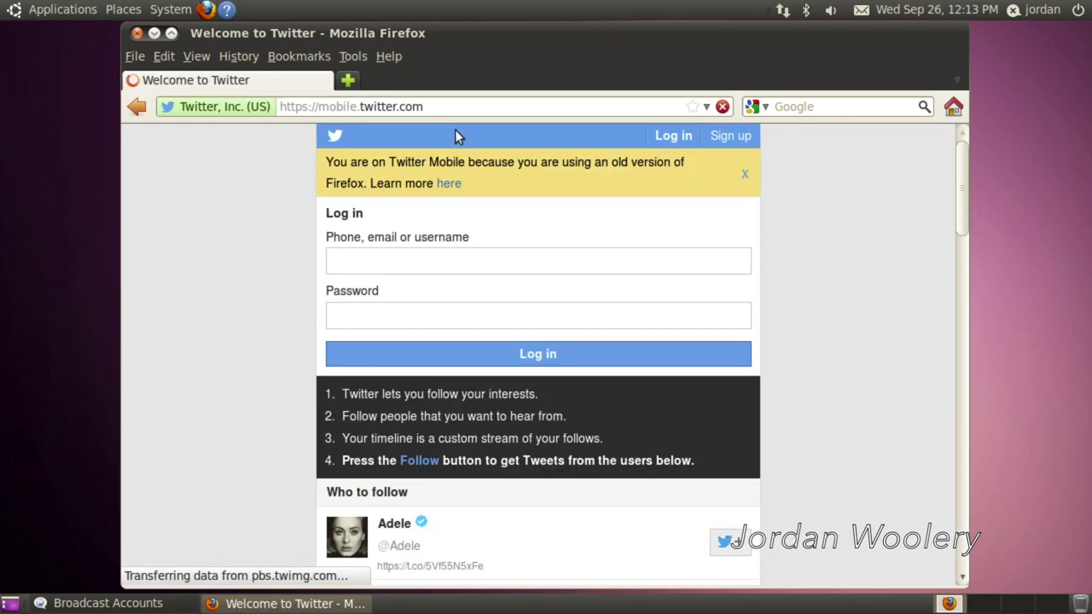
- Sign in to Twitter with the account's username and password, then rearrange the windows
left_click(406, 258)
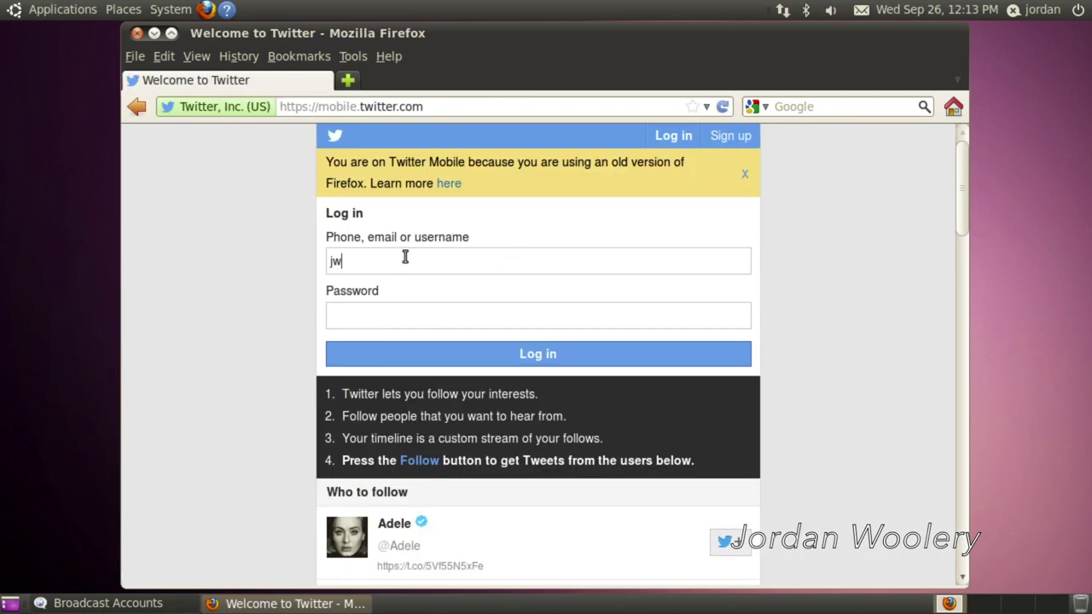
key("Tab")
type("**********")
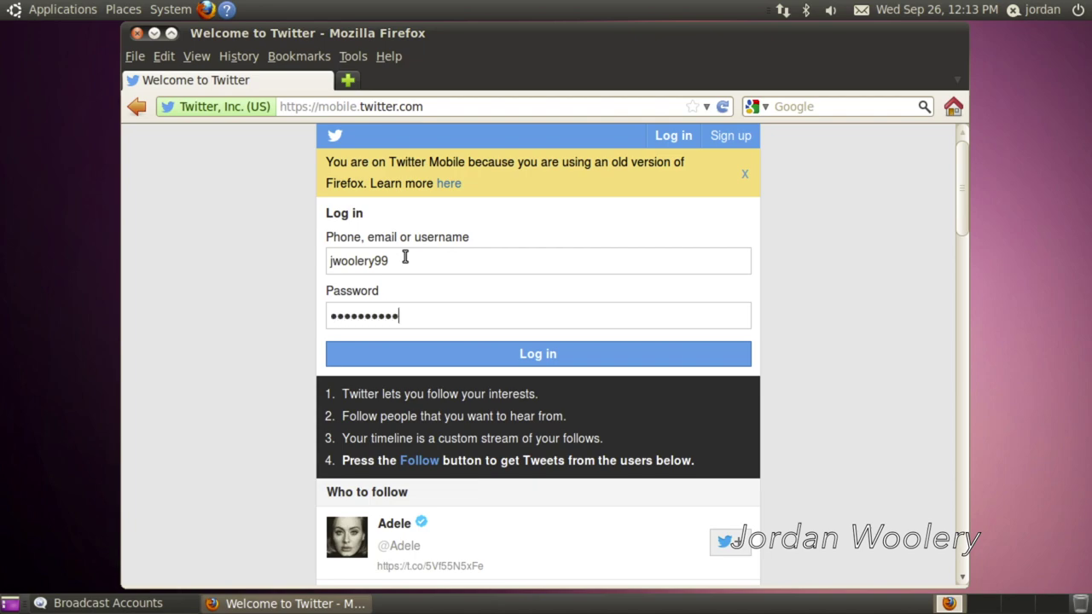
key("Return")
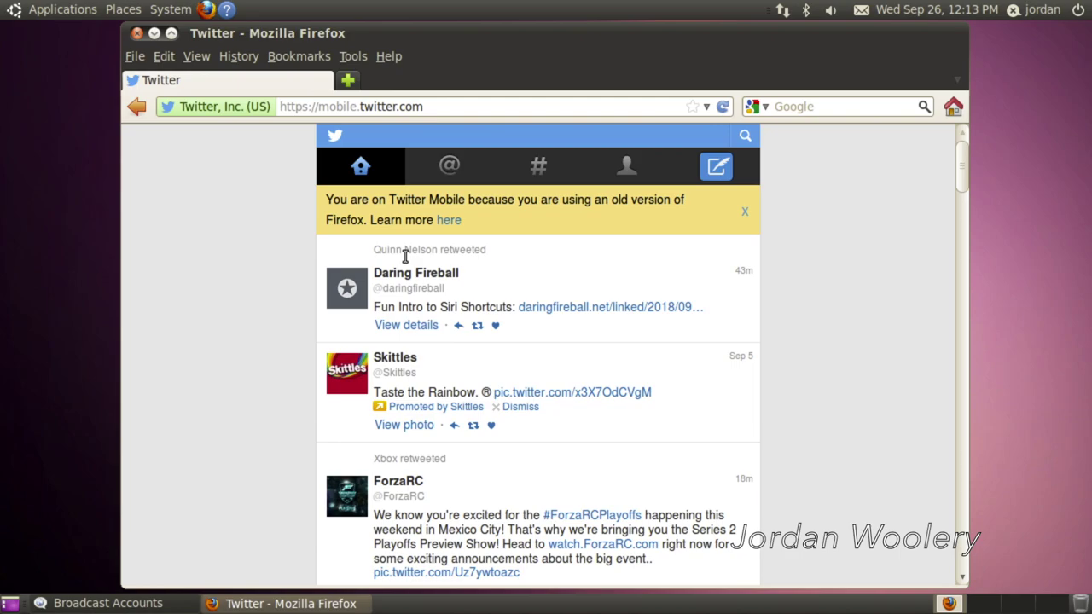
left_click_drag(413, 32, 627, 467)
left_click(641, 224)
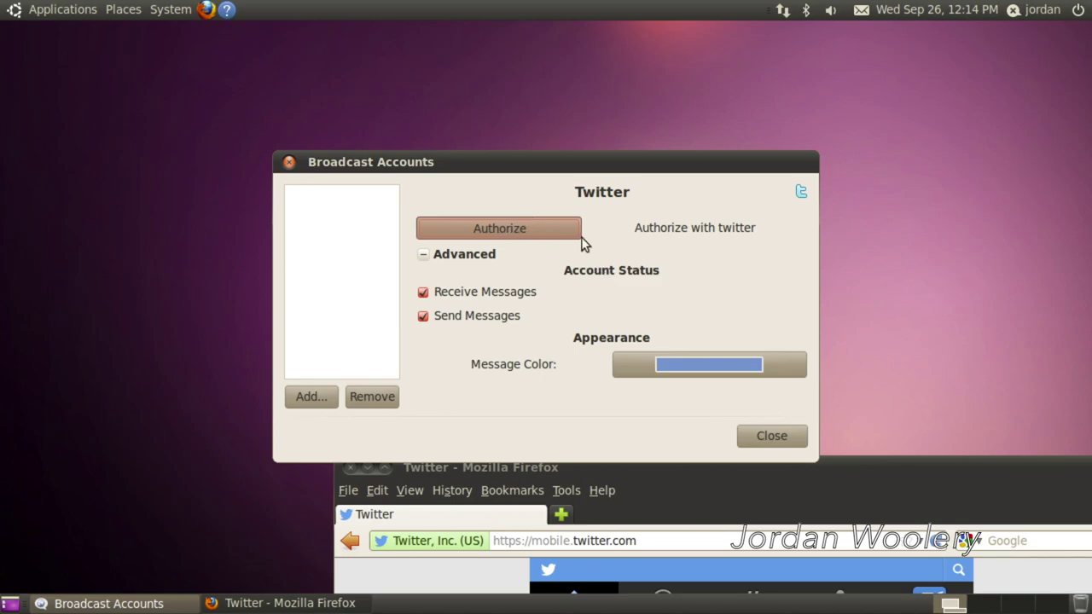
left_click_drag(893, 475, 724, 116)
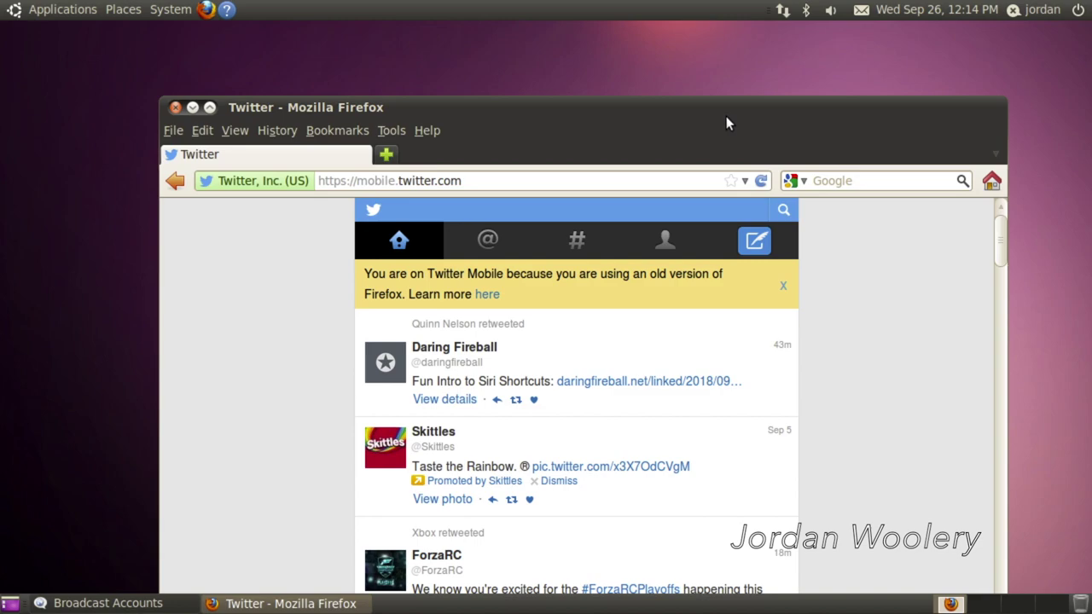
- Close Firefox and the Broadcast Accounts dialog, and center the Gwibber window
left_click(191, 107)
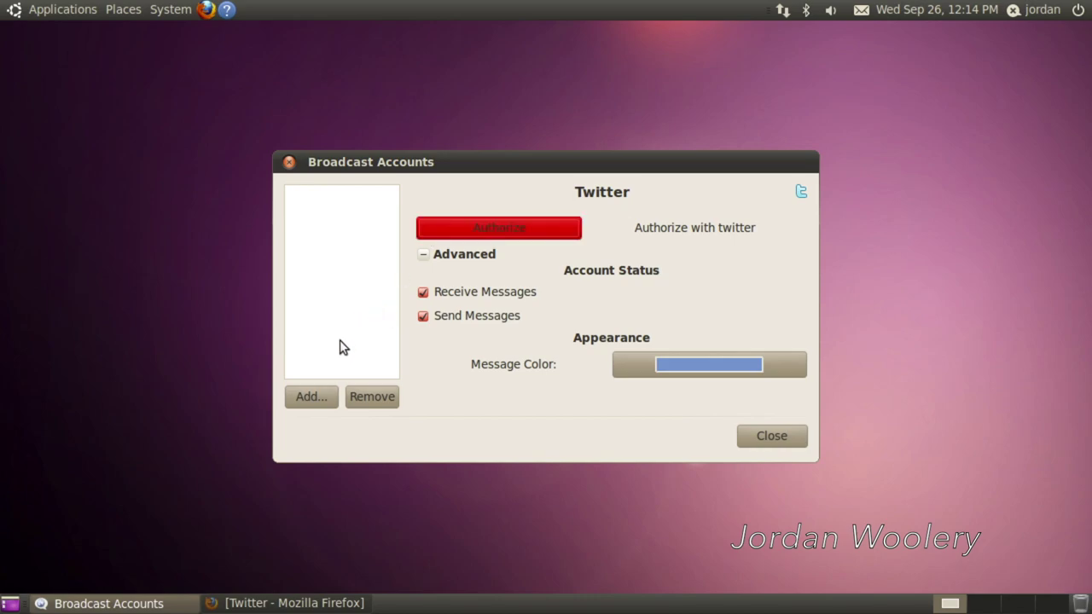
left_click(351, 603)
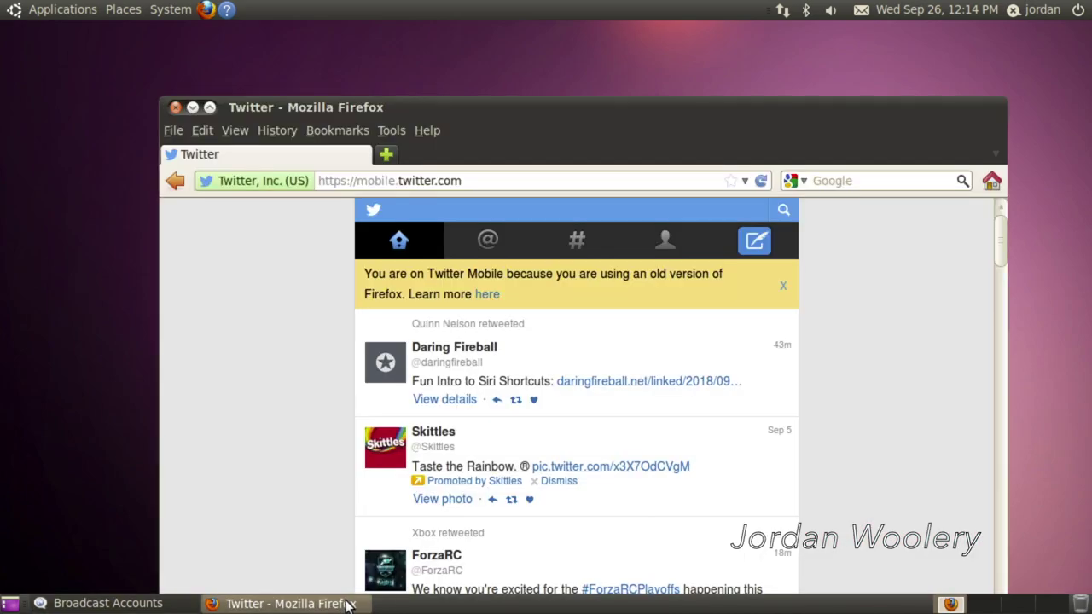
left_click(173, 107)
left_click(750, 434)
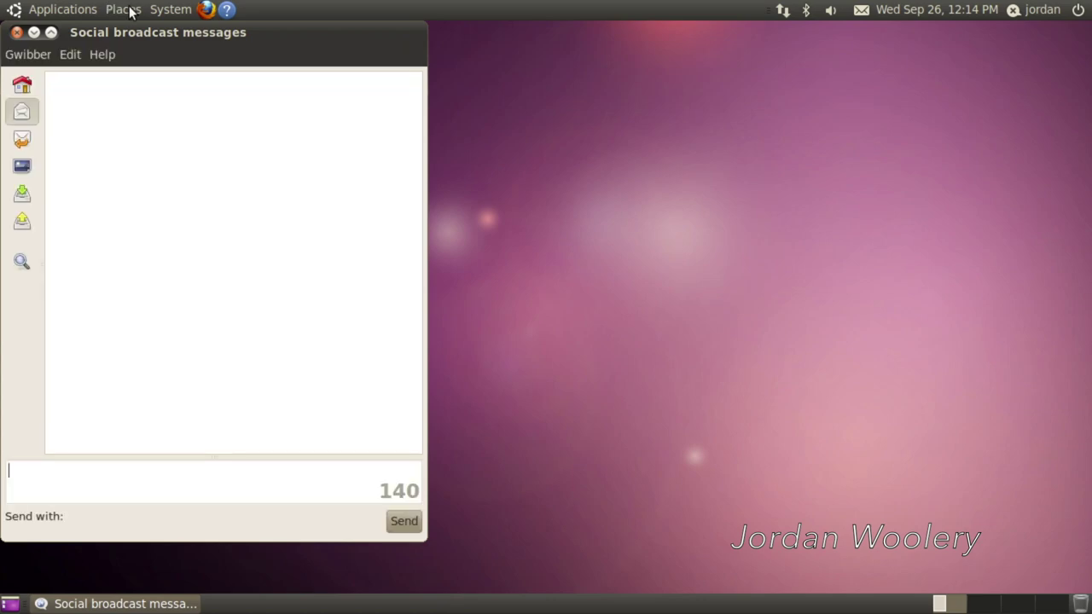
left_click_drag(122, 34, 456, 52)
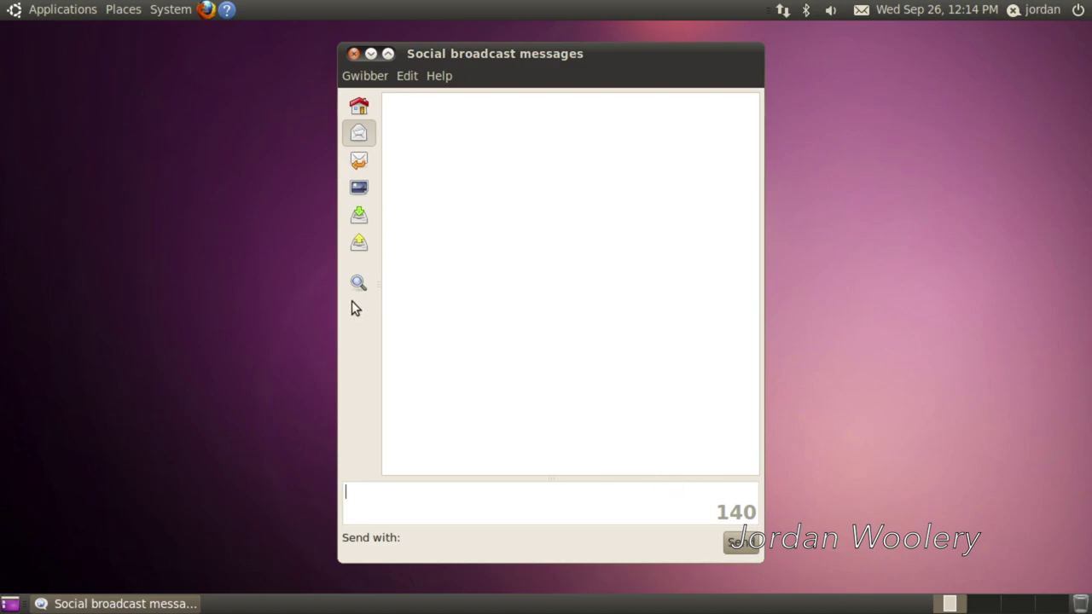
- Open Gwibber's Broadcast Messaging Preferences from Edit twice, closing it each time
left_click(379, 84)
mouse_move(431, 81)
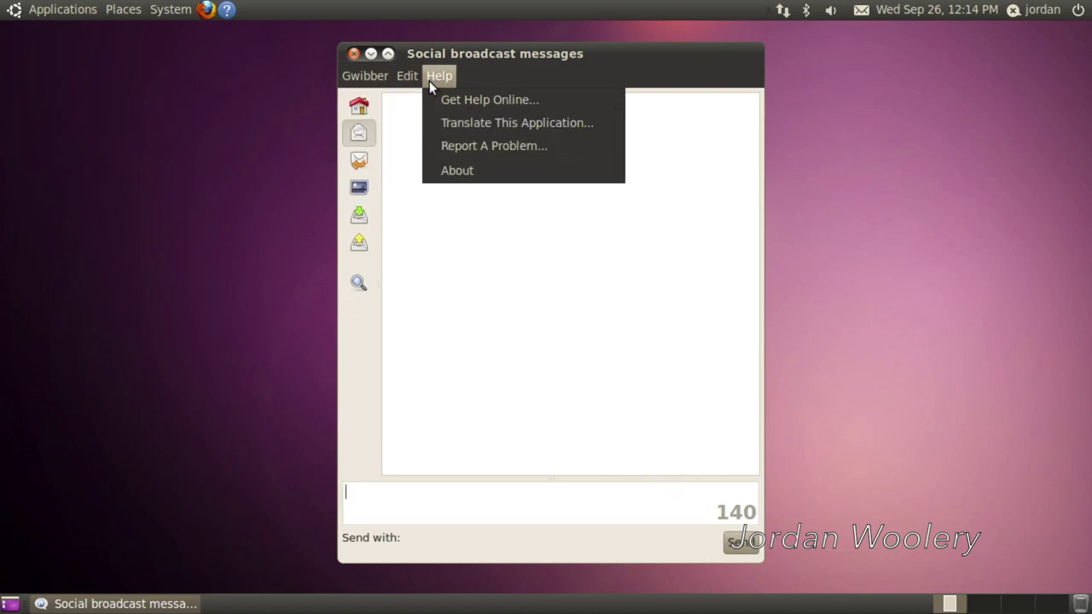
left_click(424, 126)
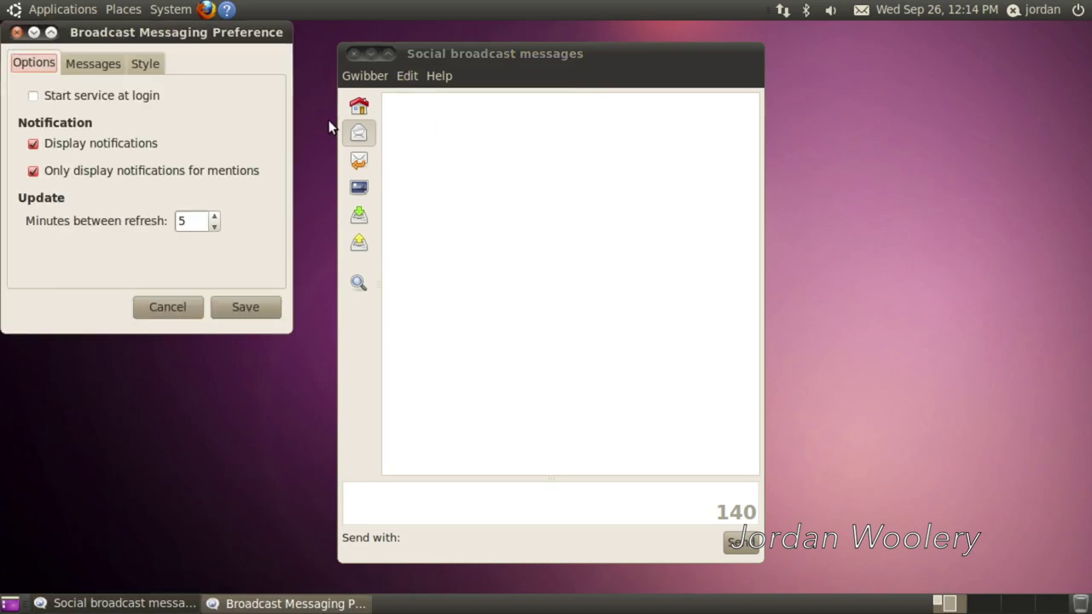
left_click(15, 34)
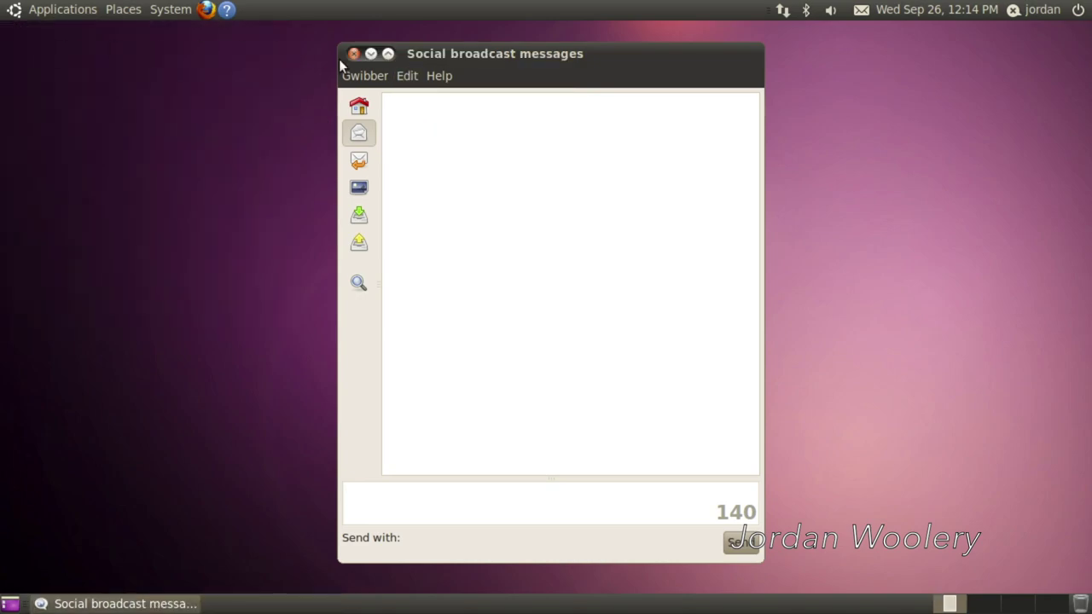
left_click(404, 76)
left_click(413, 123)
left_click(15, 33)
- Add a Facebook account in Gwibber's Broadcast Accounts and start authorizing it
left_click(407, 76)
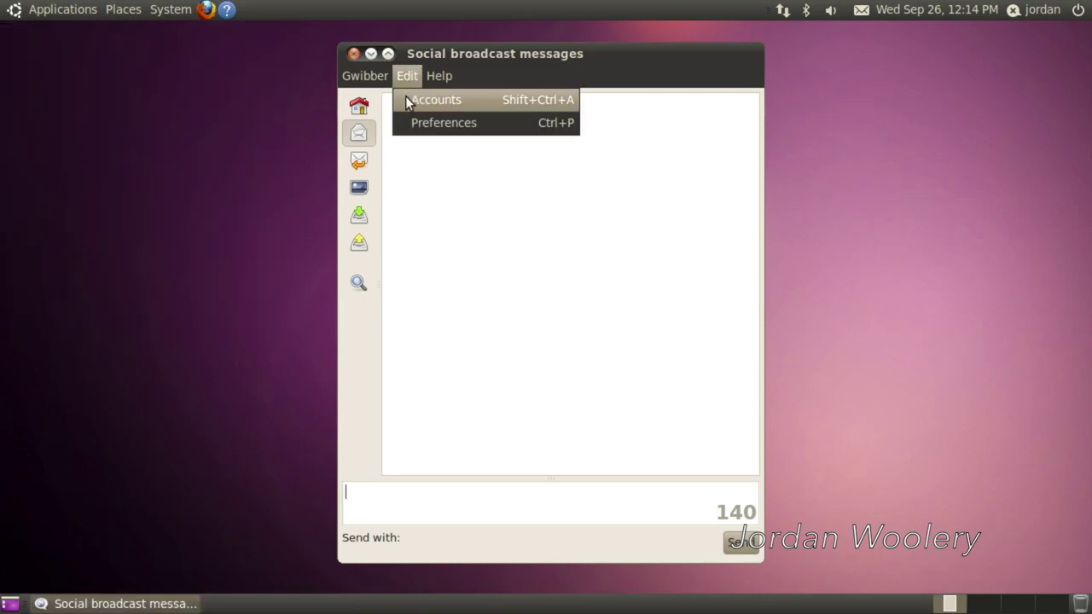
left_click(409, 100)
left_click(616, 189)
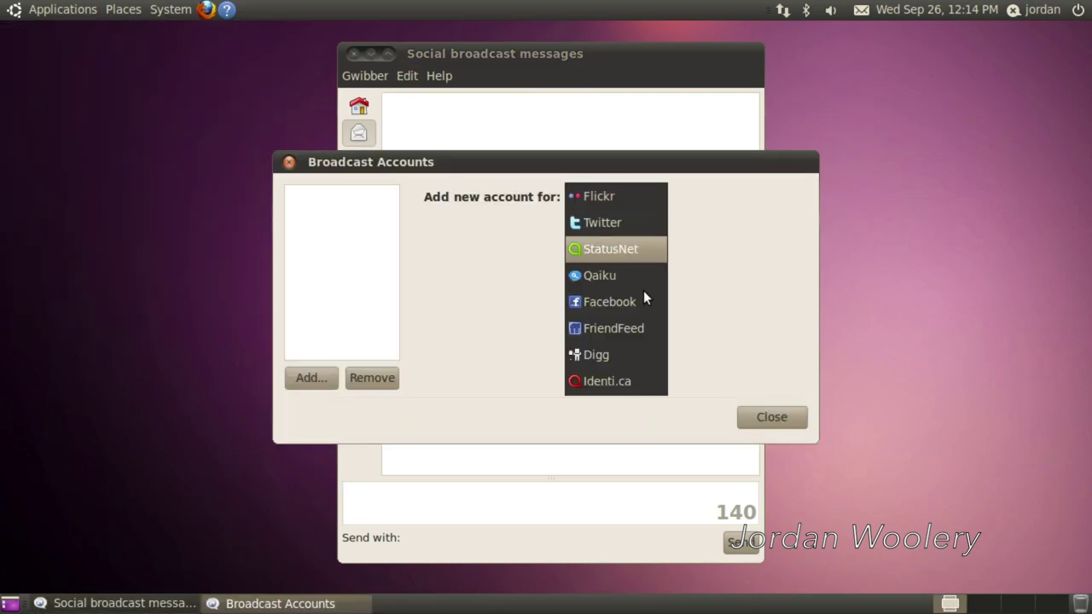
left_click(642, 304)
left_click(619, 228)
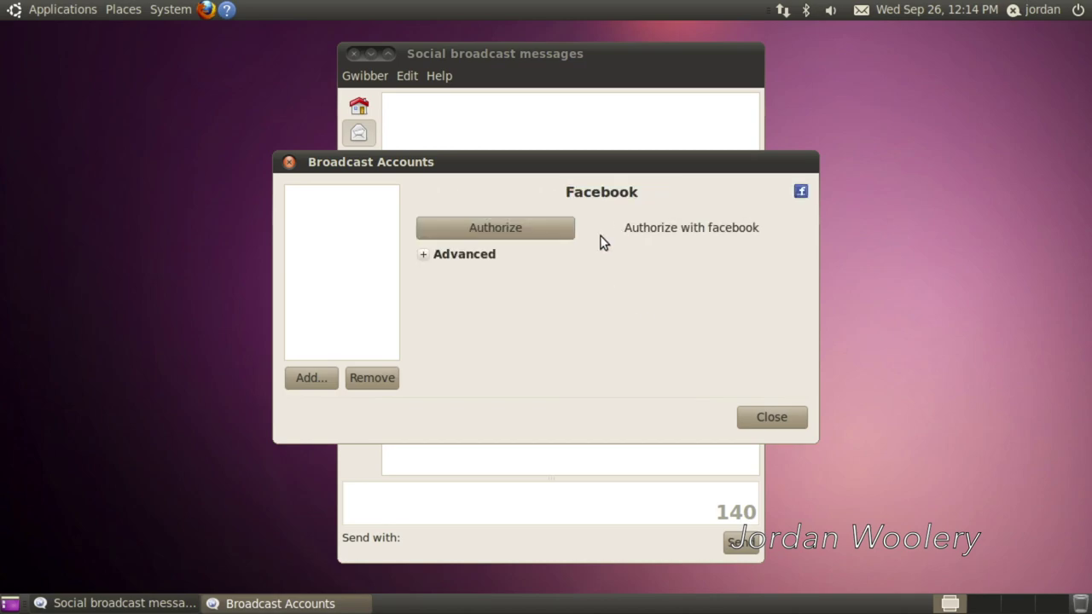
left_click(522, 229)
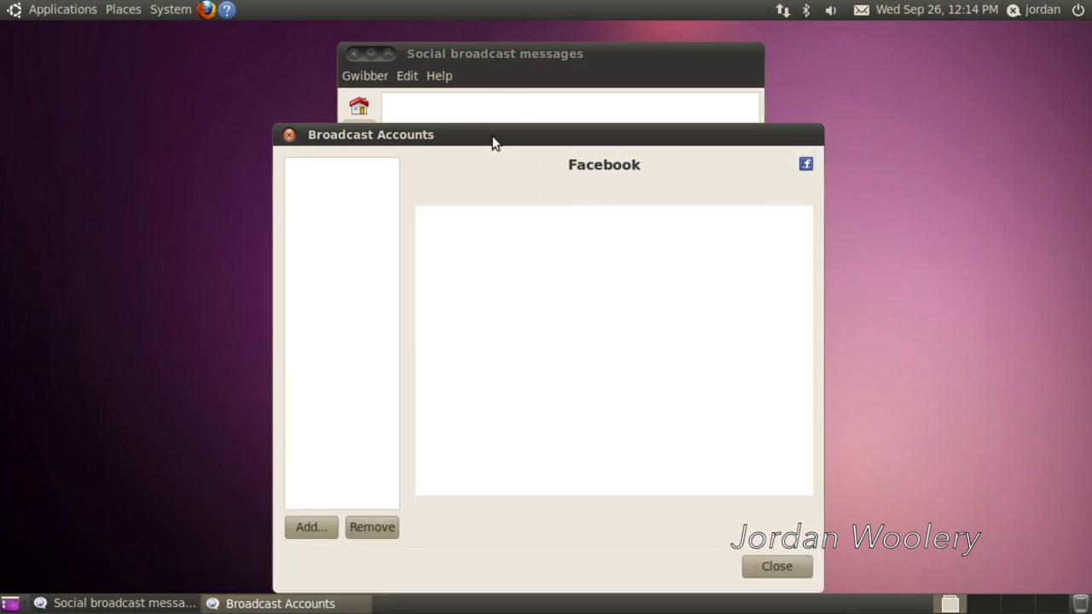
left_click_drag(492, 142, 467, 86)
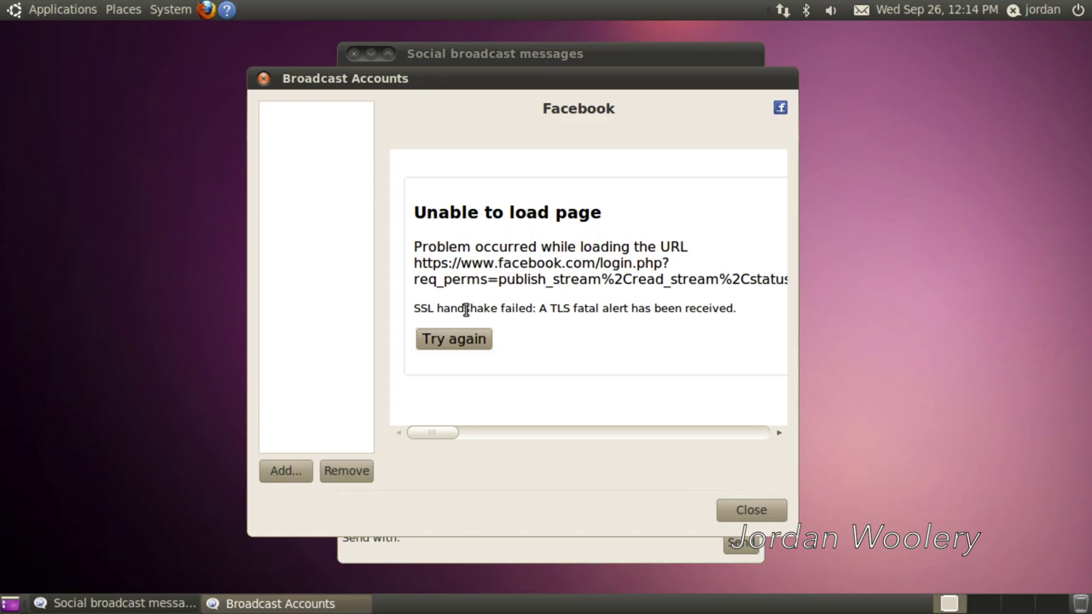
- Retry the failed Facebook login page, then close Broadcast Accounts and Gwibber
left_click(449, 349)
left_click(733, 510)
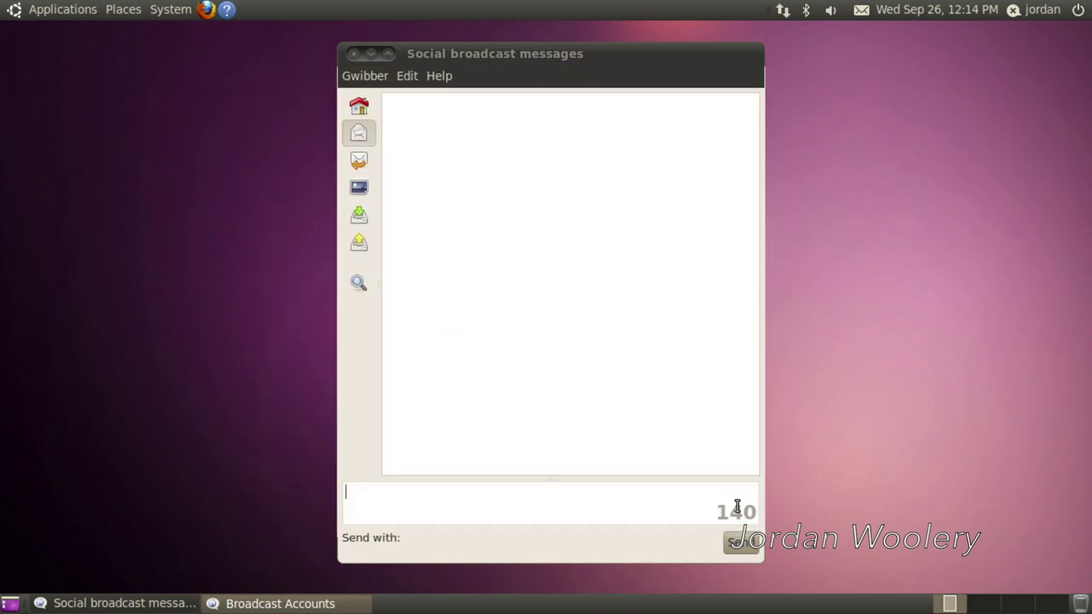
left_click(350, 54)
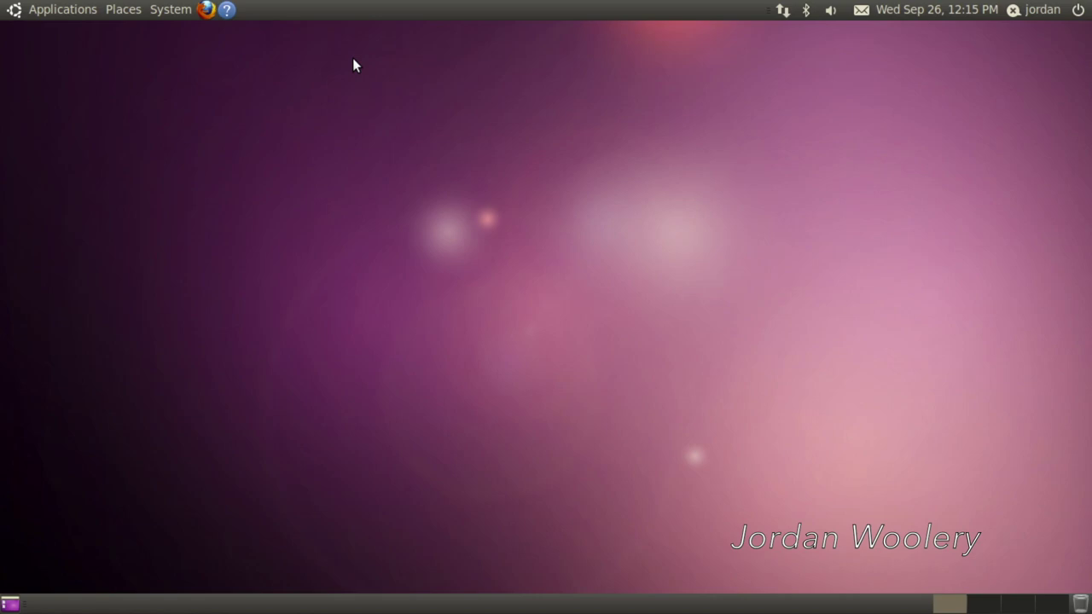
- Open Change Desktop Background and try the forest, light-streak, Cosmos and pink flower wallpapers
right_click(342, 143)
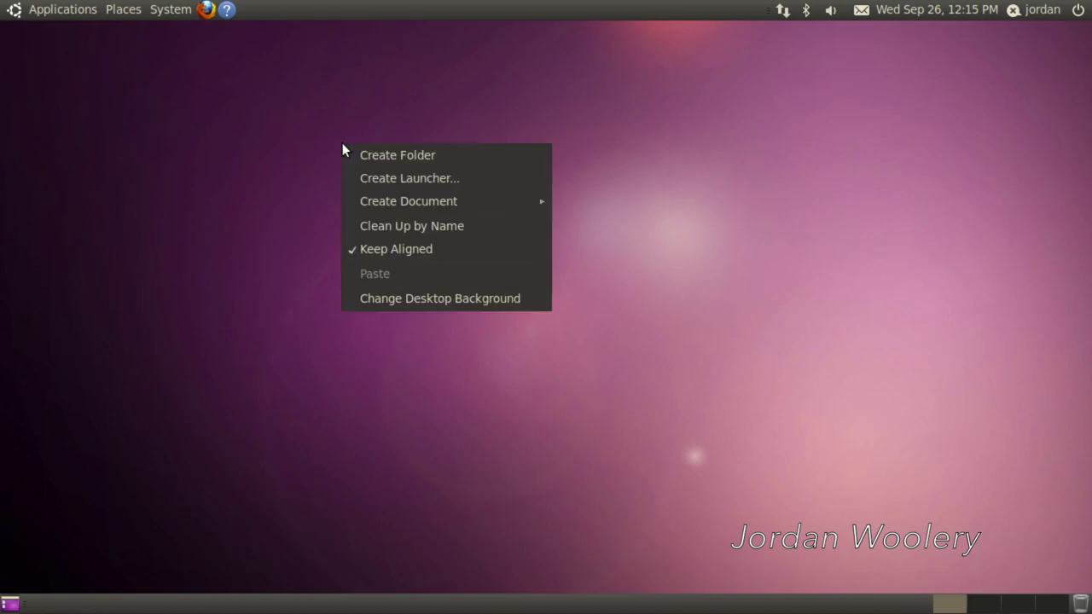
left_click(408, 295)
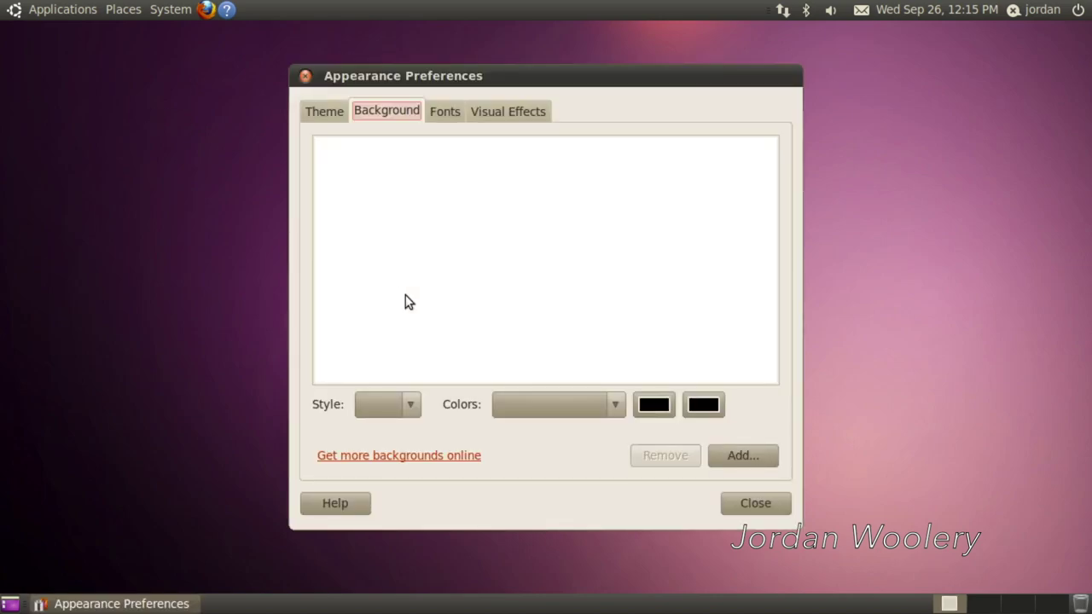
left_click(504, 173)
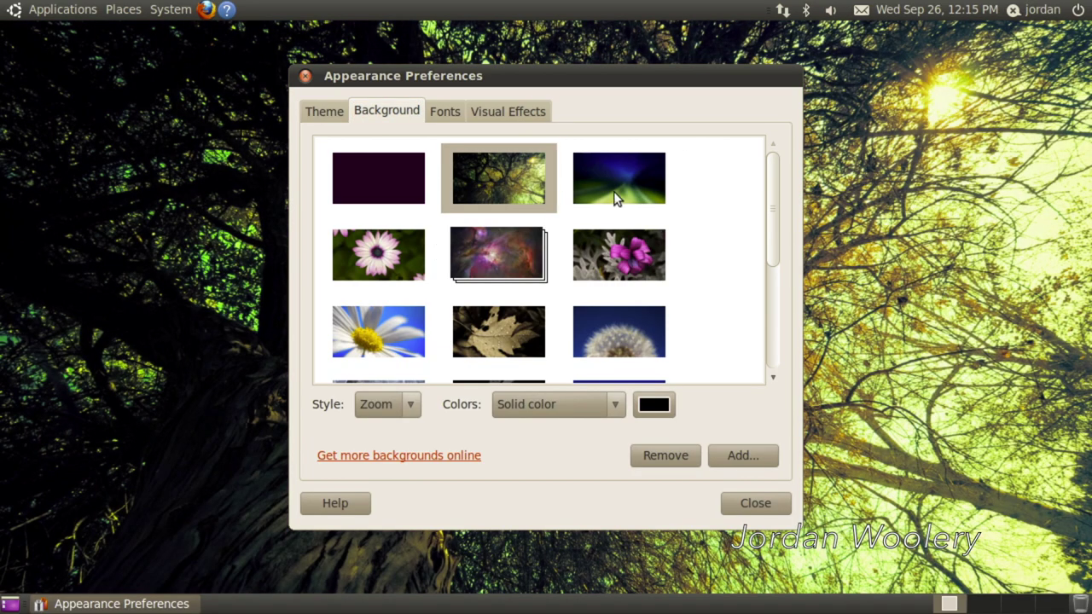
left_click(617, 198)
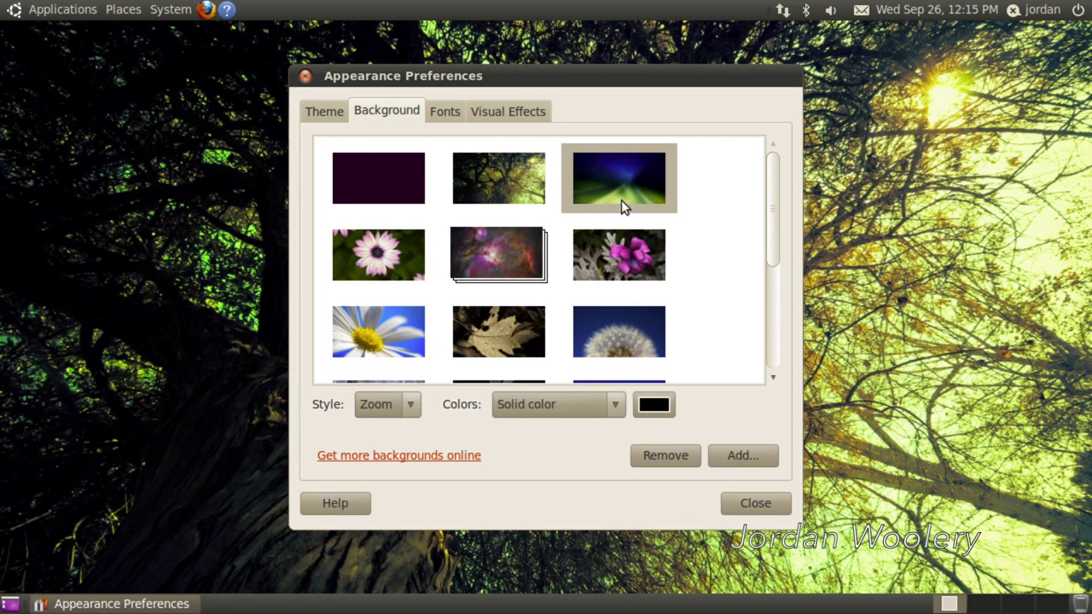
scroll(555, 223, "down", 5)
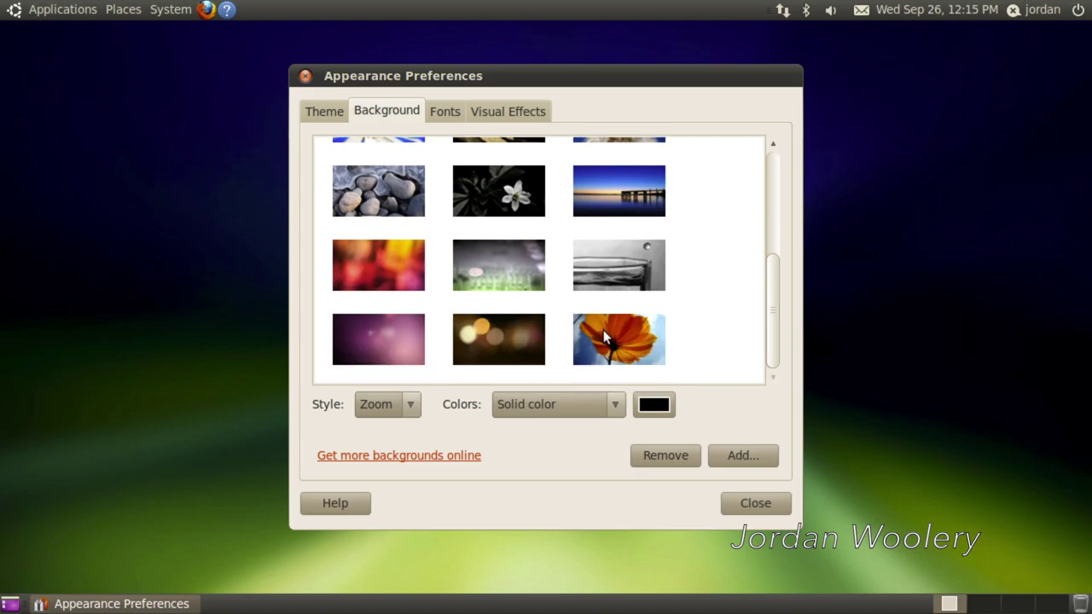
scroll(427, 317, "up", 4)
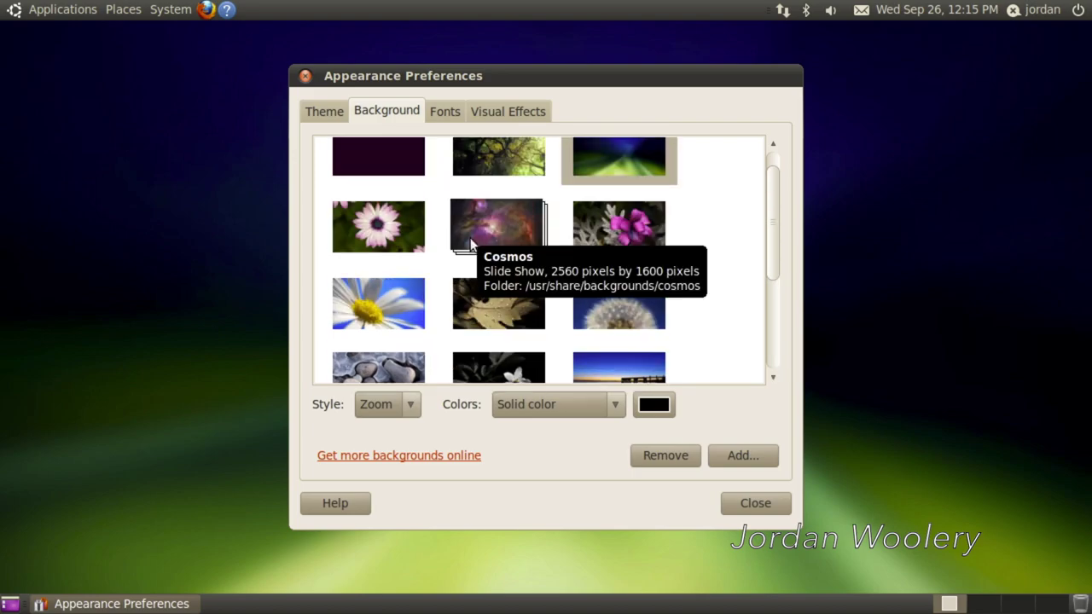
left_click(471, 247)
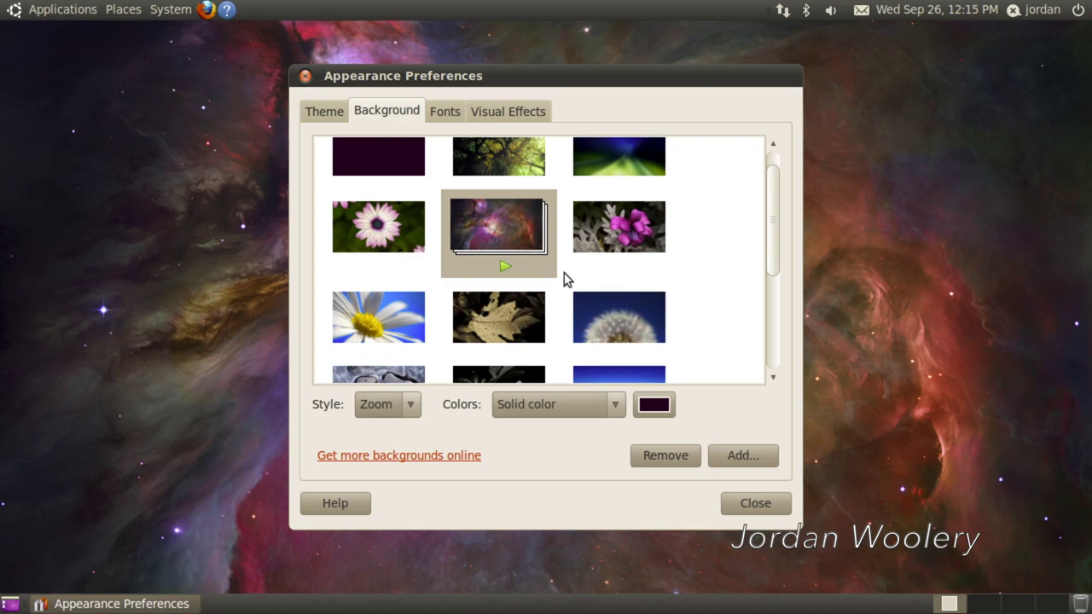
left_click(619, 245)
scroll(640, 181, "up", 1)
left_click(636, 179)
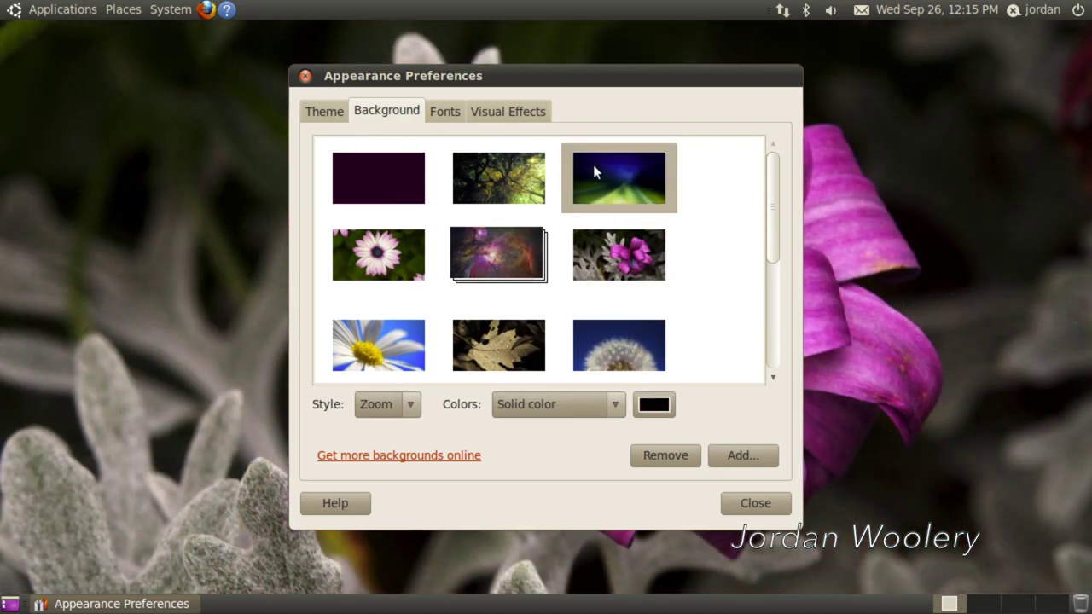
- Try the daisy and dewy-leaf wallpapers, settle on the lake pier at dusk, and close Appearance
left_click_drag(619, 173, 651, 407)
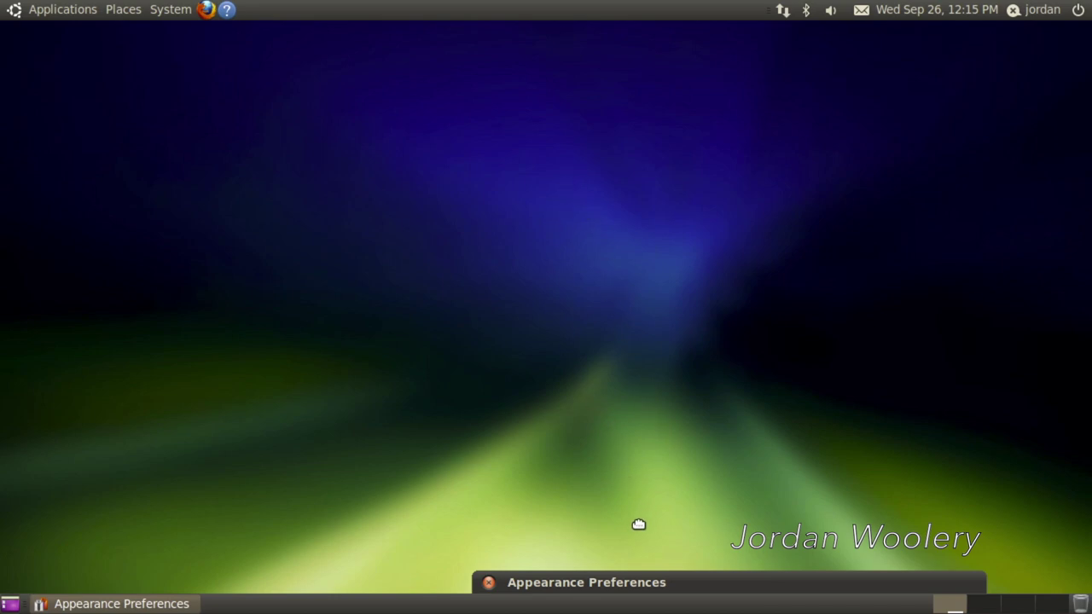
left_click_drag(674, 584, 665, 90)
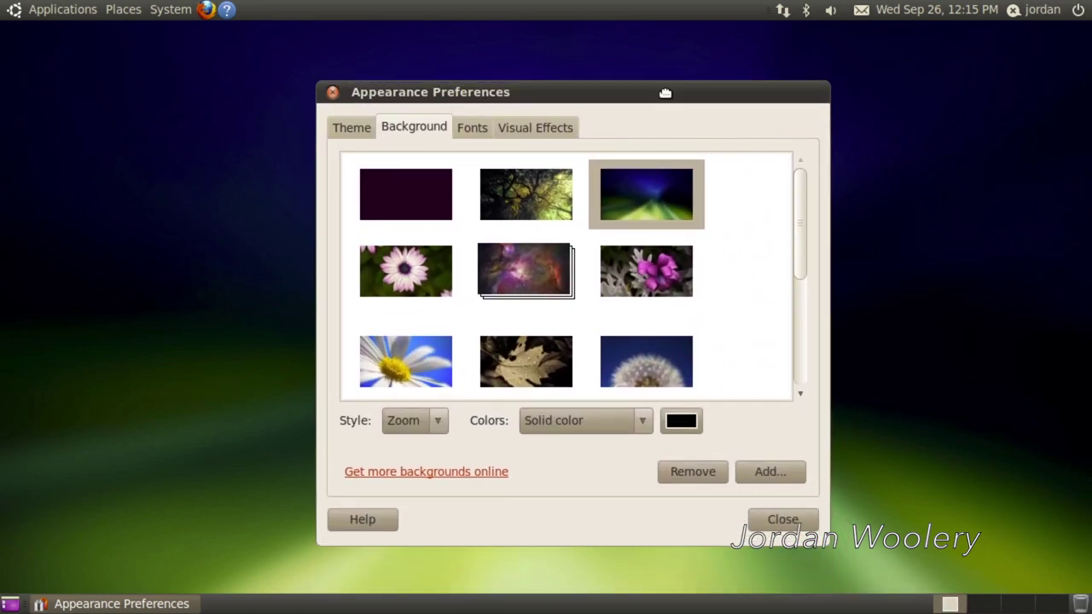
left_click_drag(375, 111, 345, 89)
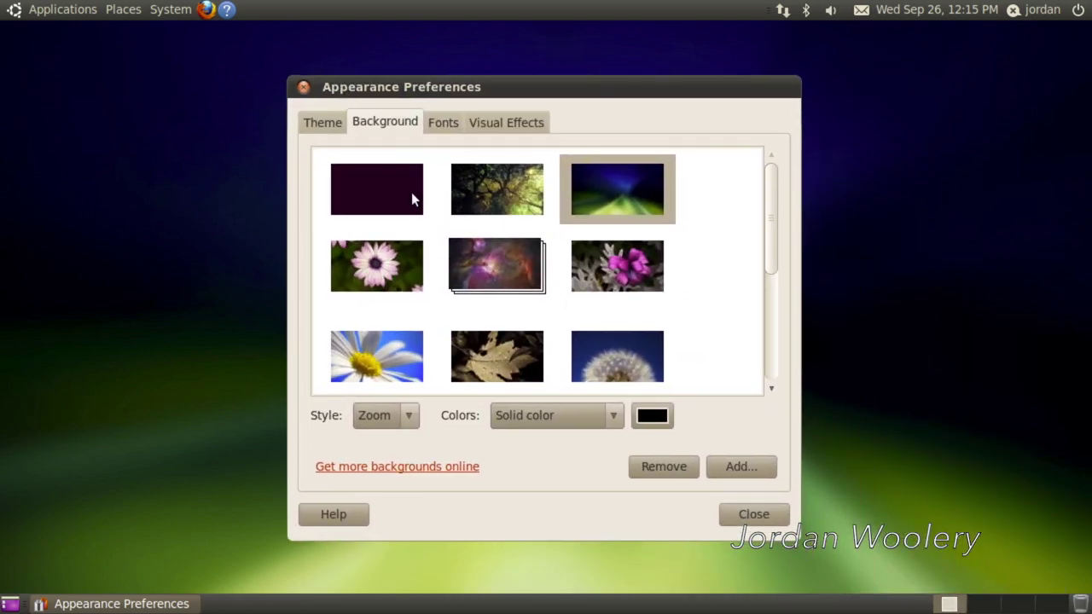
left_click(410, 278)
left_click_drag(418, 89, 683, 106)
scroll(796, 312, "down", 1)
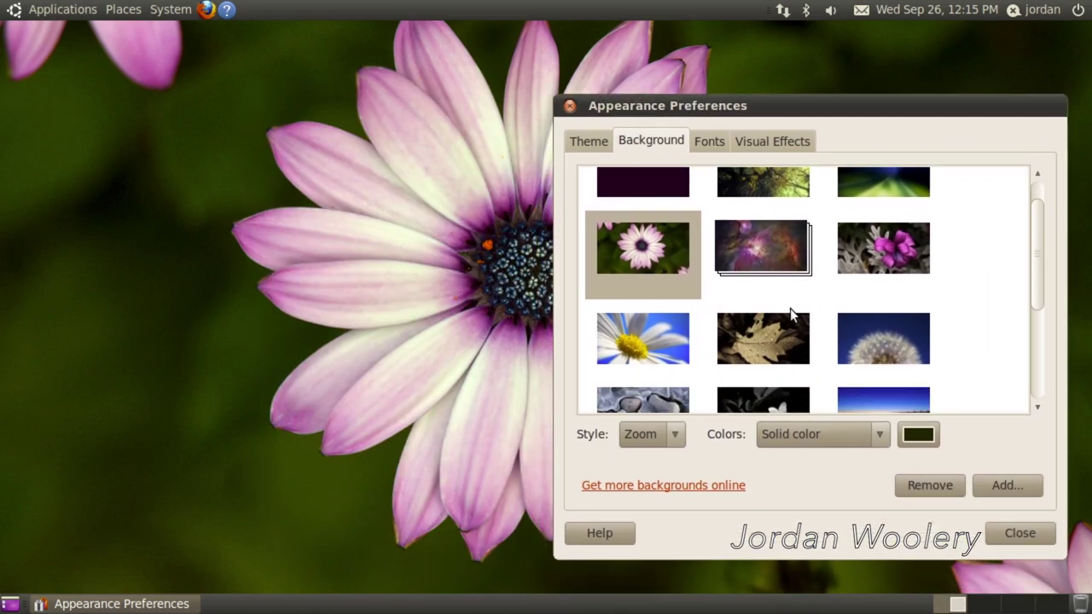
left_click(670, 334)
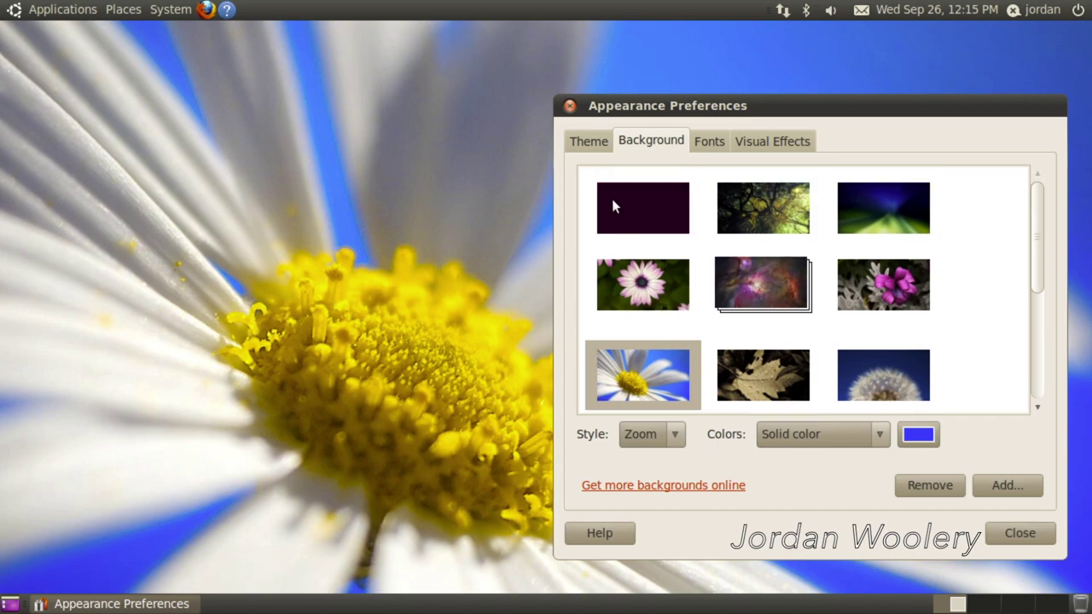
left_click(791, 330)
scroll(876, 333, "down", 1)
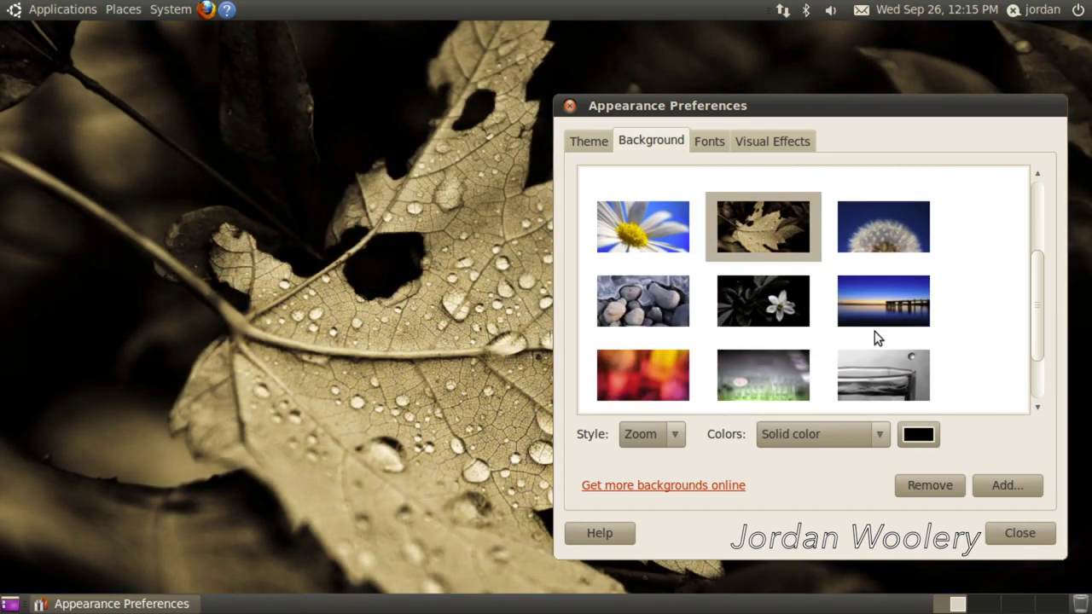
left_click(887, 281)
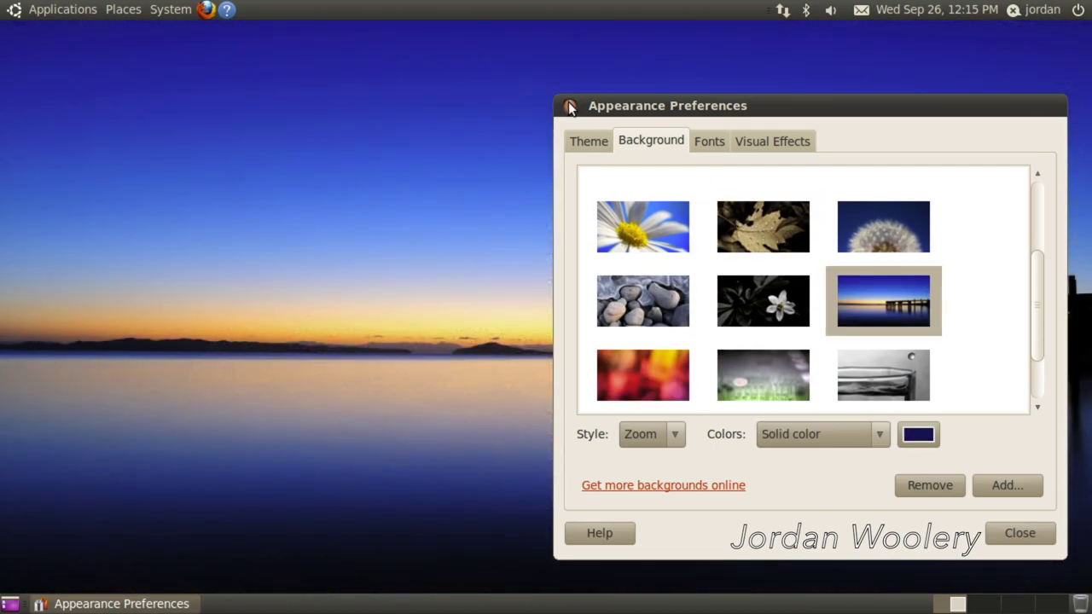
left_click(570, 106)
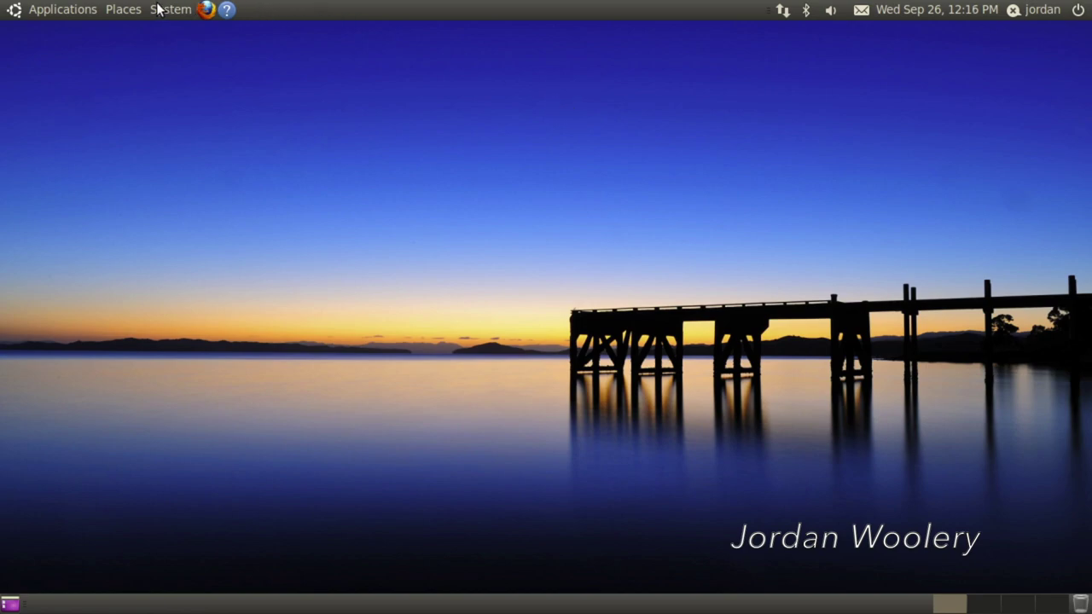
- Launch OpenOffice.org Writer, check its 3.2.0 version in About, then quit Writer
left_click(58, 9)
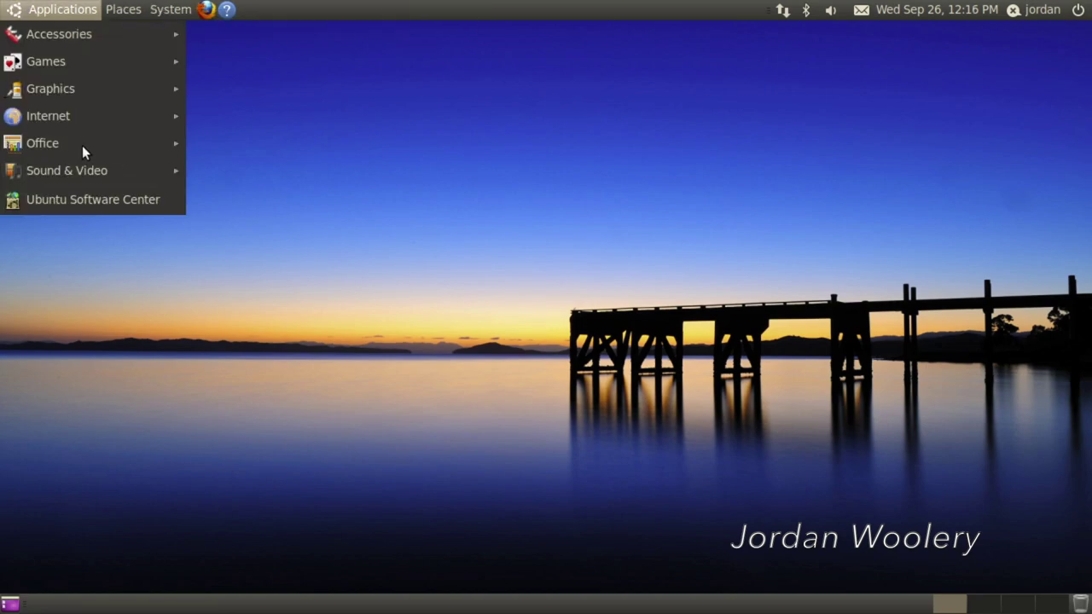
mouse_move(53, 145)
left_click(269, 251)
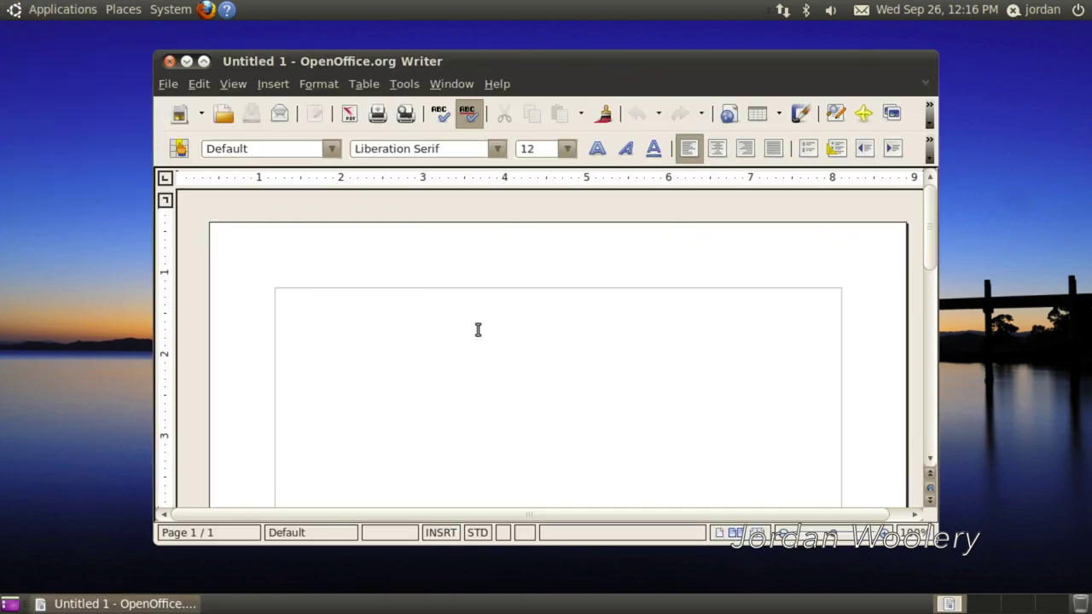
left_click(492, 85)
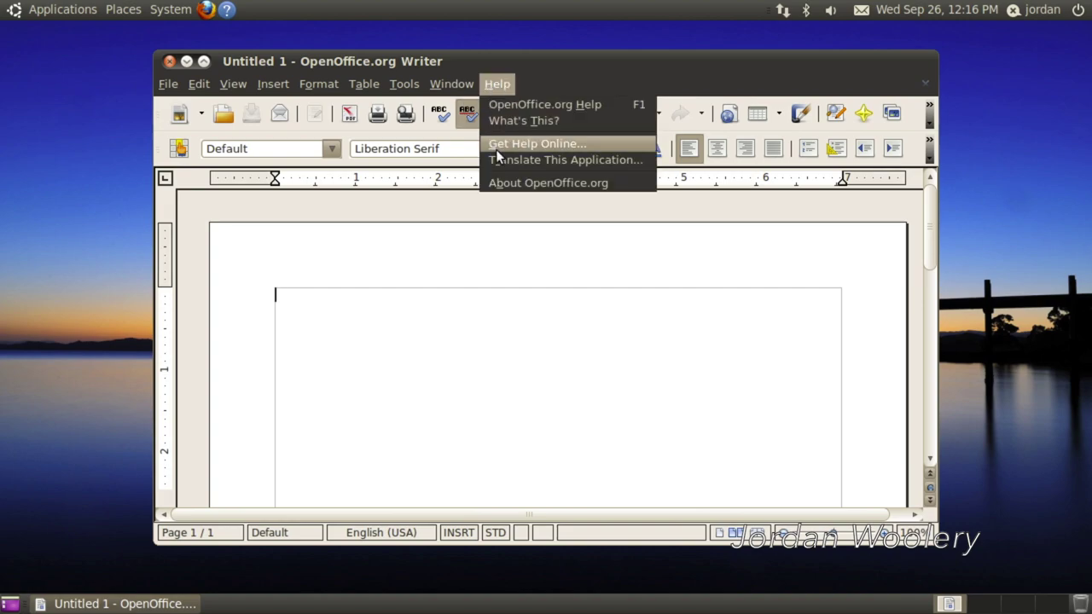
left_click(499, 182)
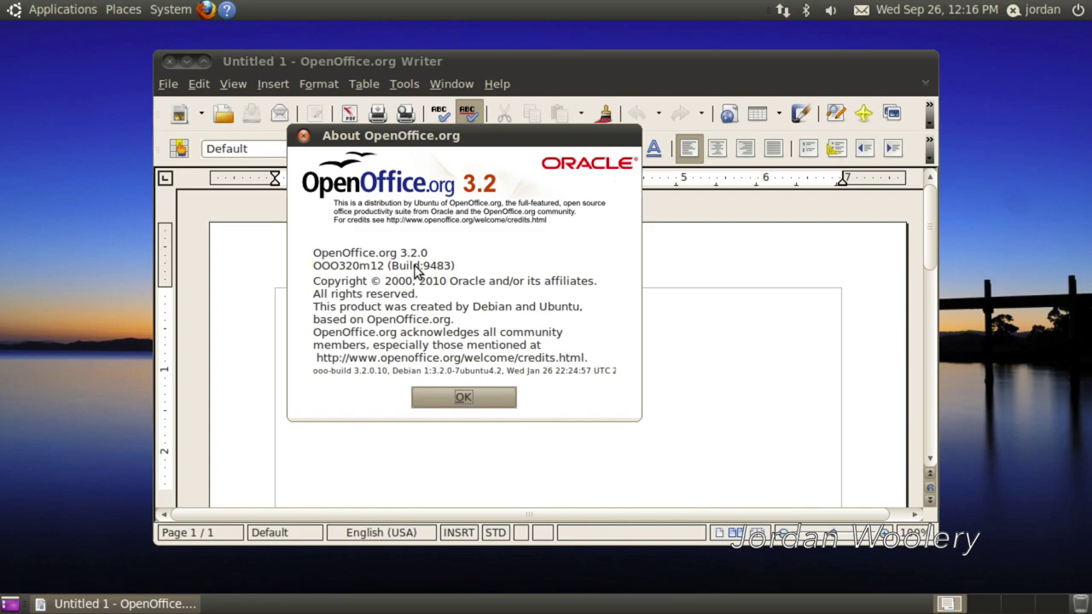
left_click(462, 395)
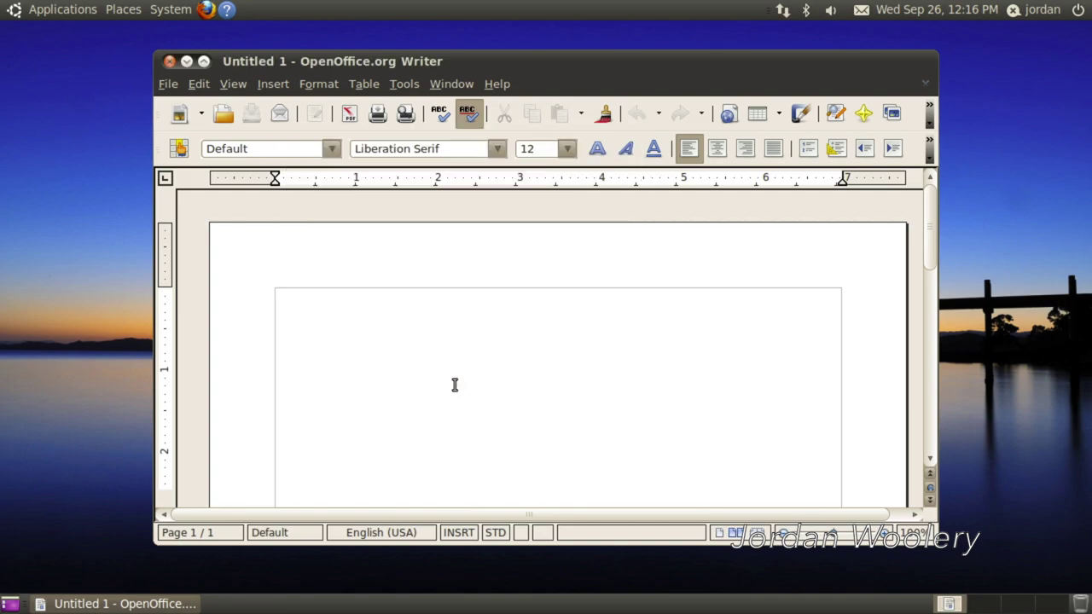
left_click(168, 65)
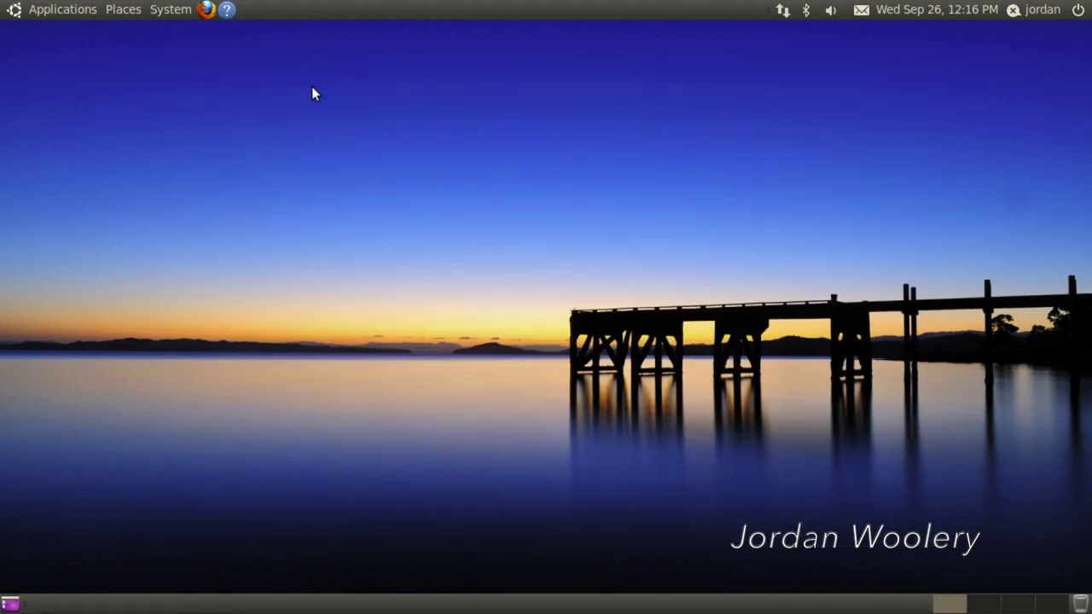
- Browse the Places and System menus, then show the Applications > Graphics list
left_click(132, 13)
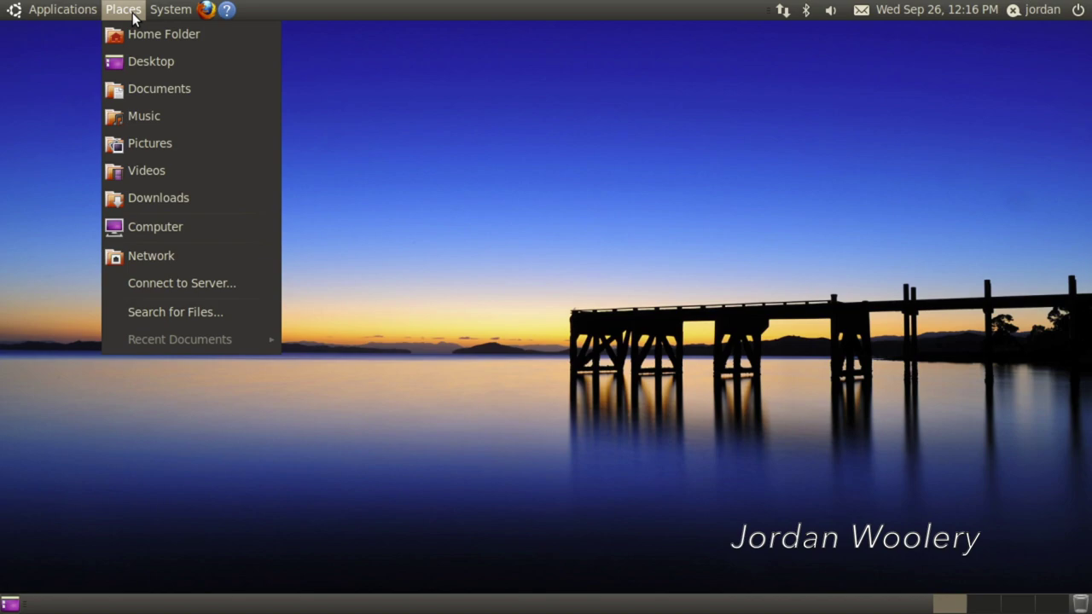
mouse_move(171, 10)
mouse_move(219, 61)
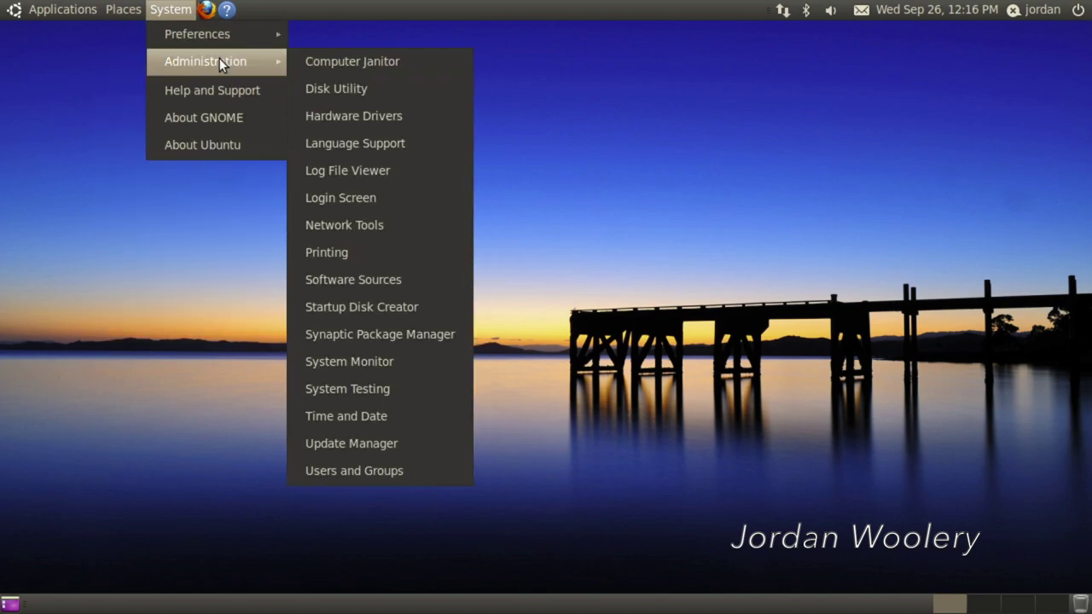
left_click(106, 64)
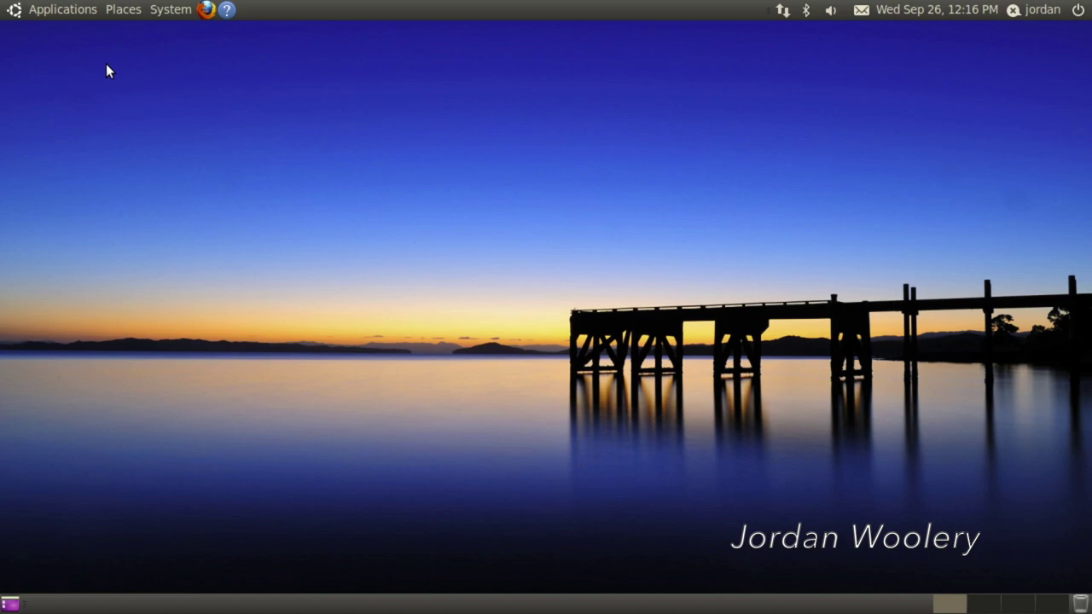
left_click(75, 8)
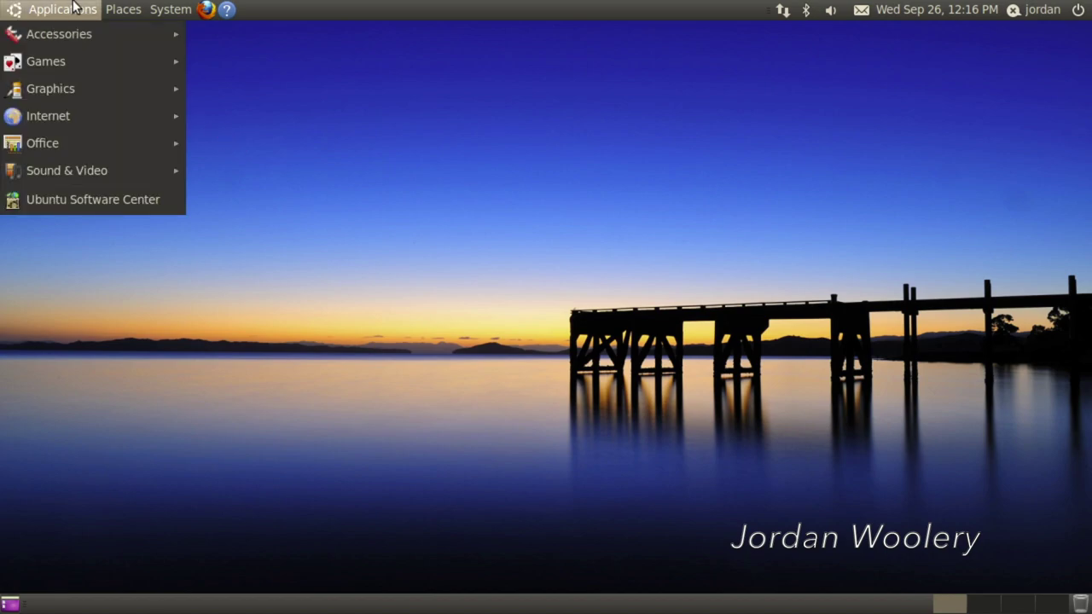
mouse_move(85, 90)
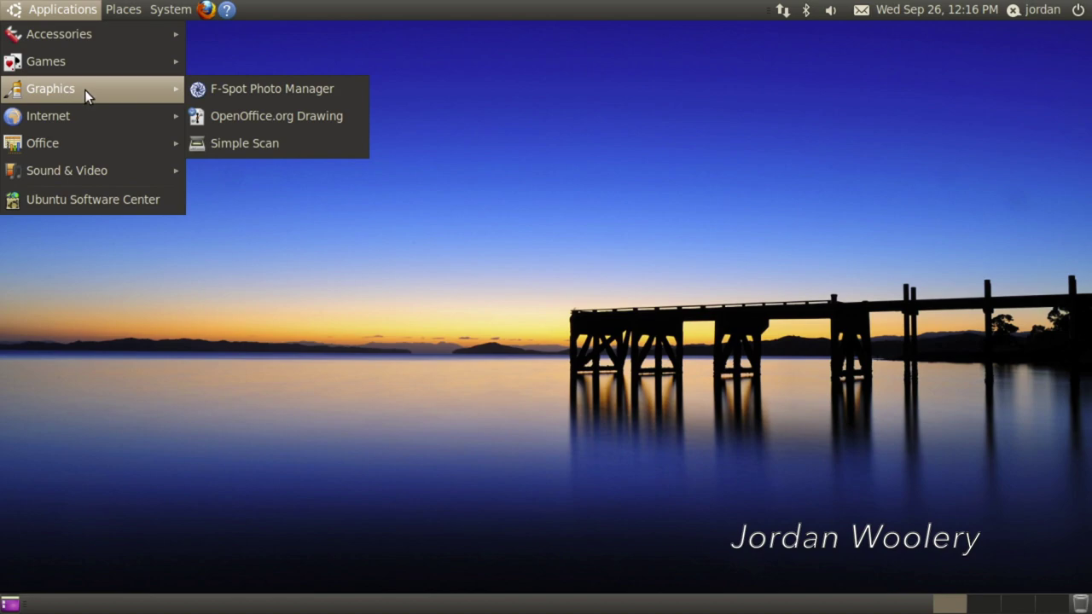
- Launch F-Spot Photo Manager, cancel its empty photo import, and close it
left_click(310, 87)
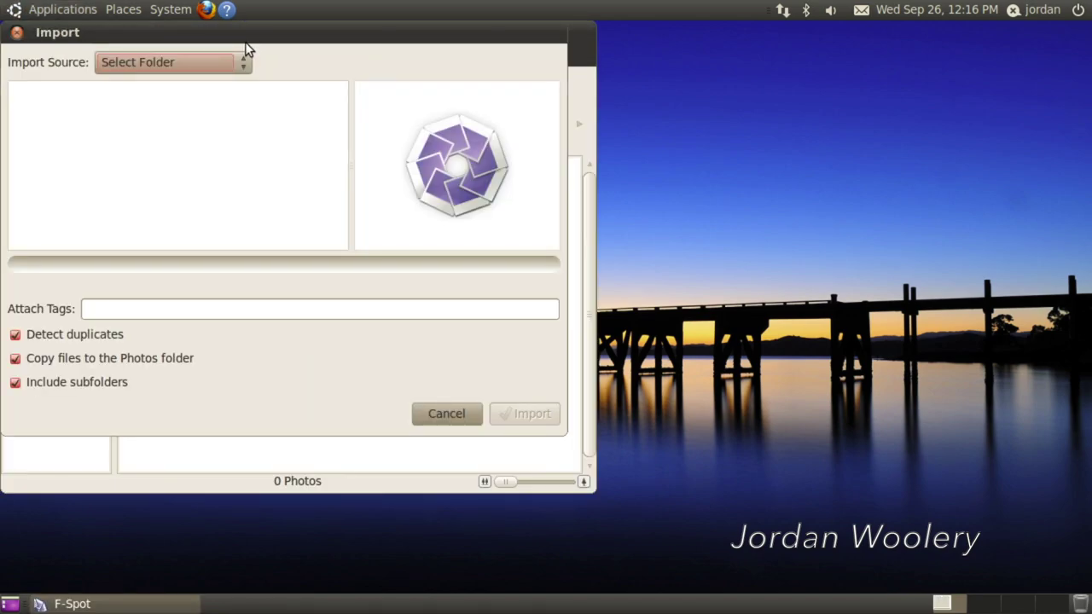
left_click_drag(244, 44, 552, 122)
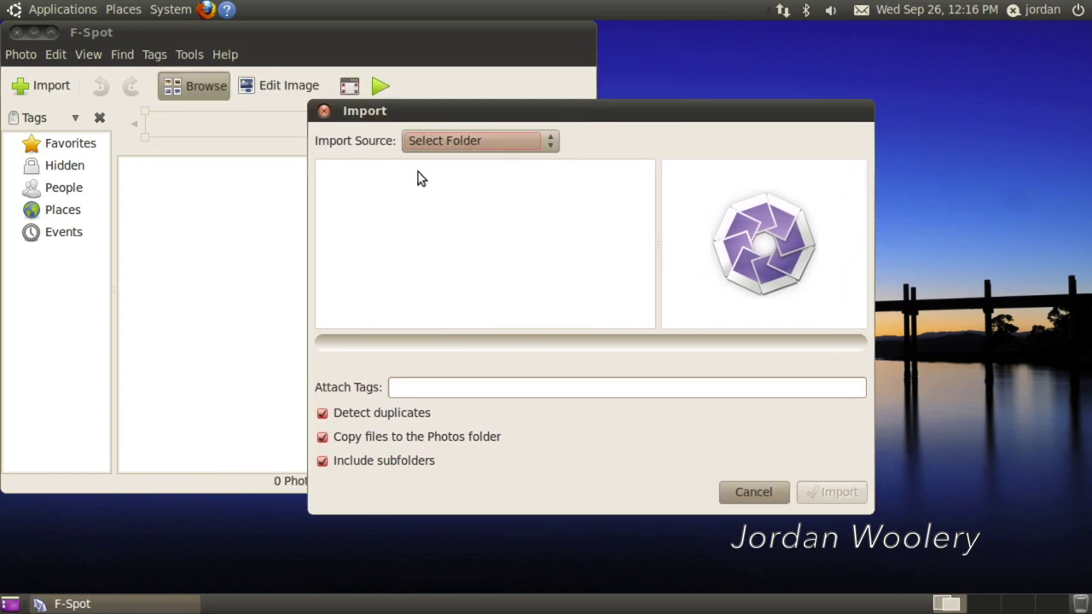
mouse_move(412, 116)
left_mouse_down()
mouse_move(113, 41)
mouse_move(403, 113)
left_mouse_up()
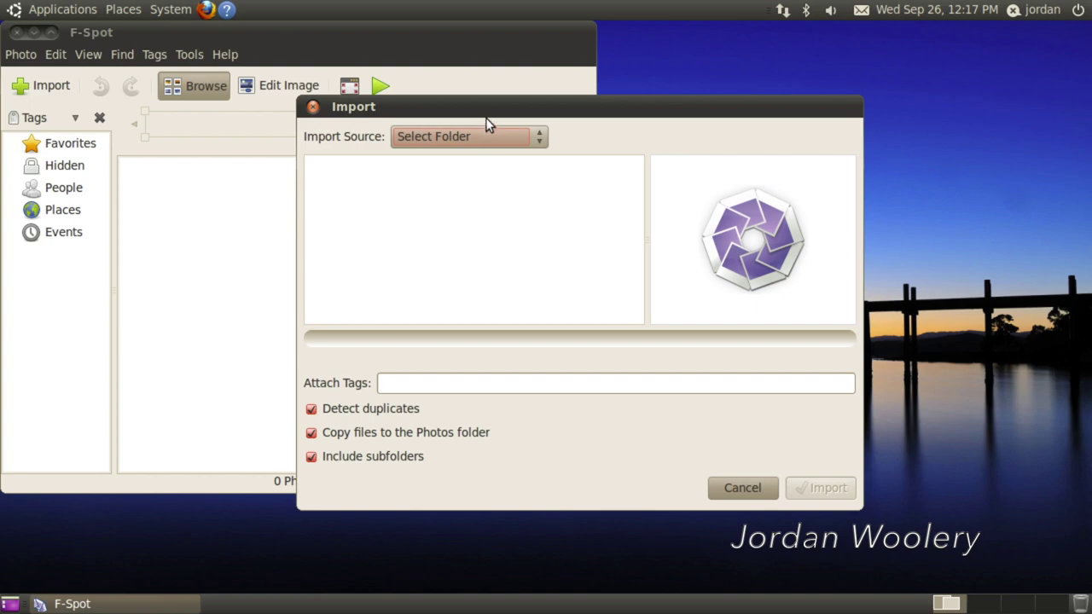
left_click(739, 491)
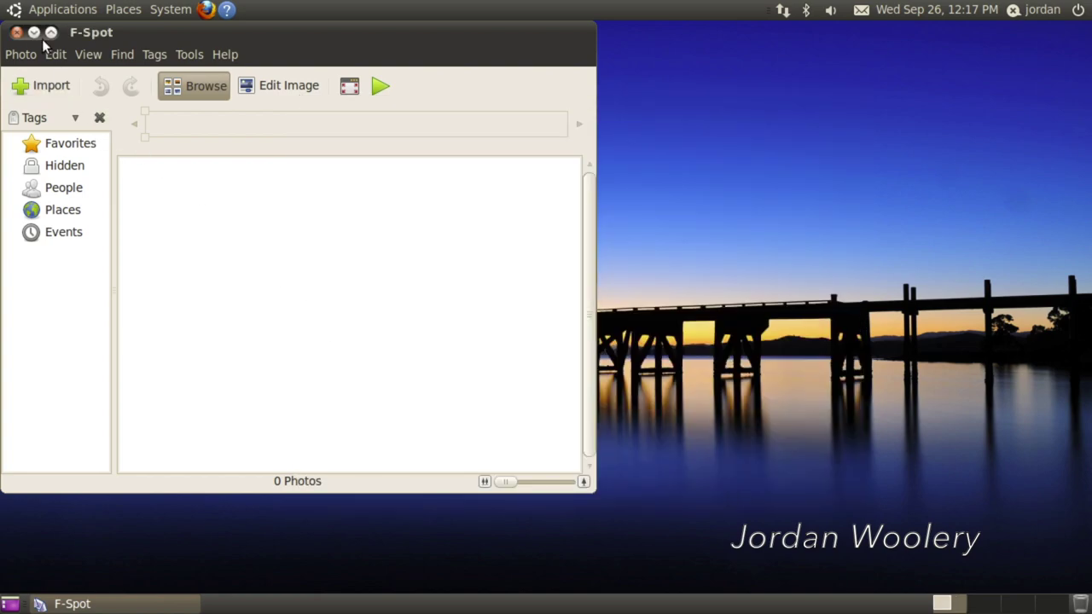
left_click(16, 31)
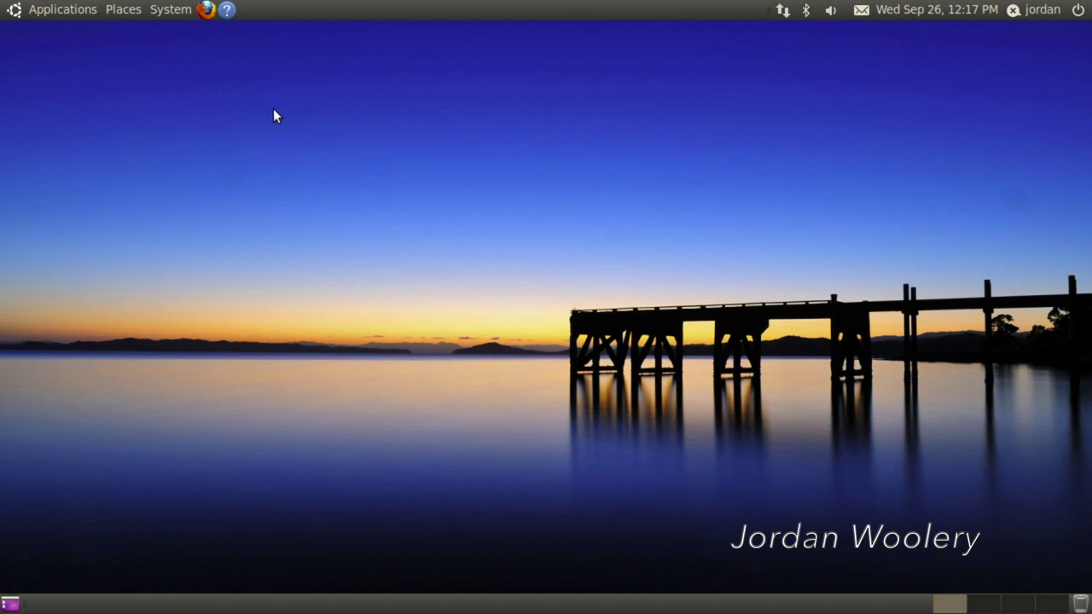
- Browse Applications > Accessories, then launch Update Manager from System > Administration
left_click(72, 10)
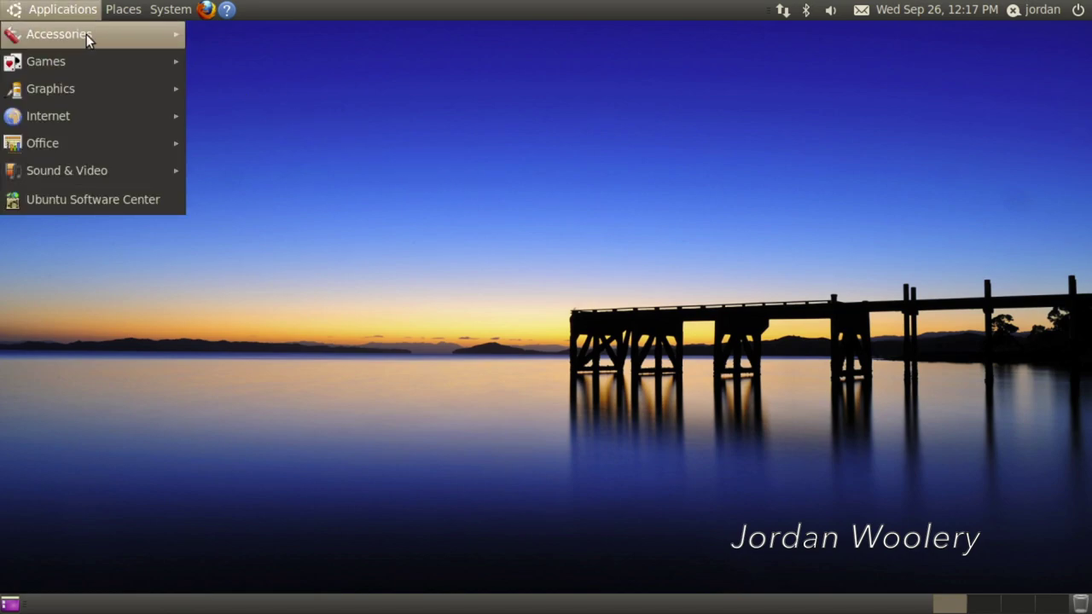
mouse_move(86, 34)
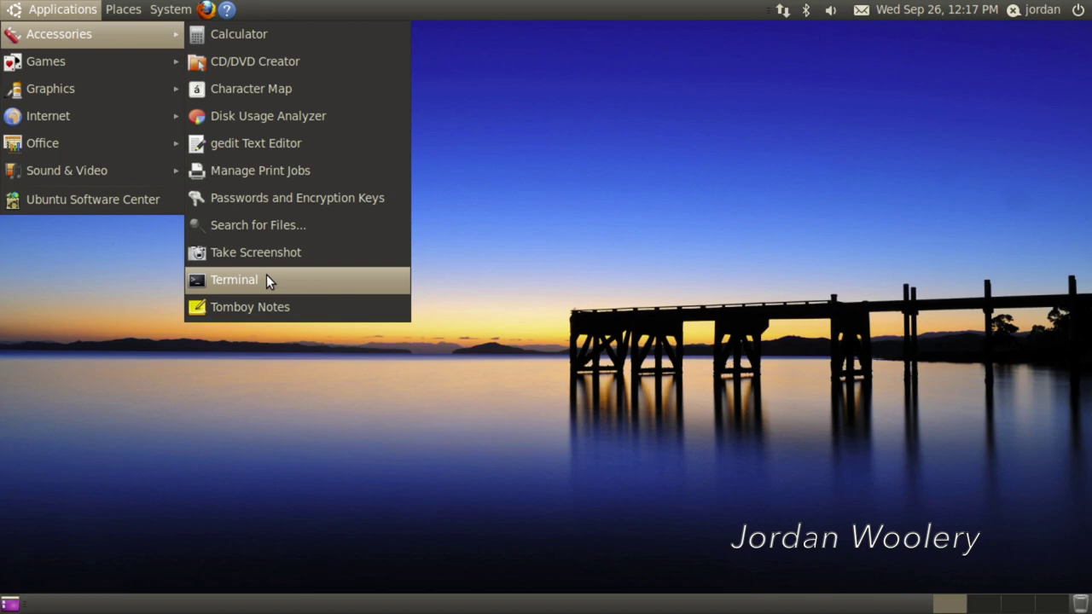
mouse_move(171, 9)
mouse_move(209, 46)
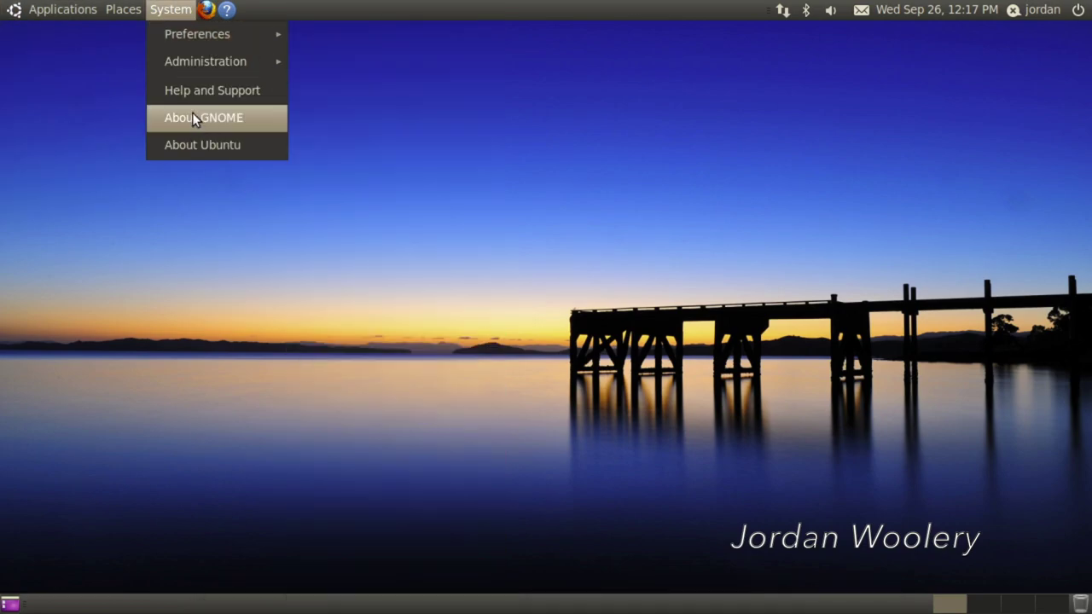
mouse_move(188, 65)
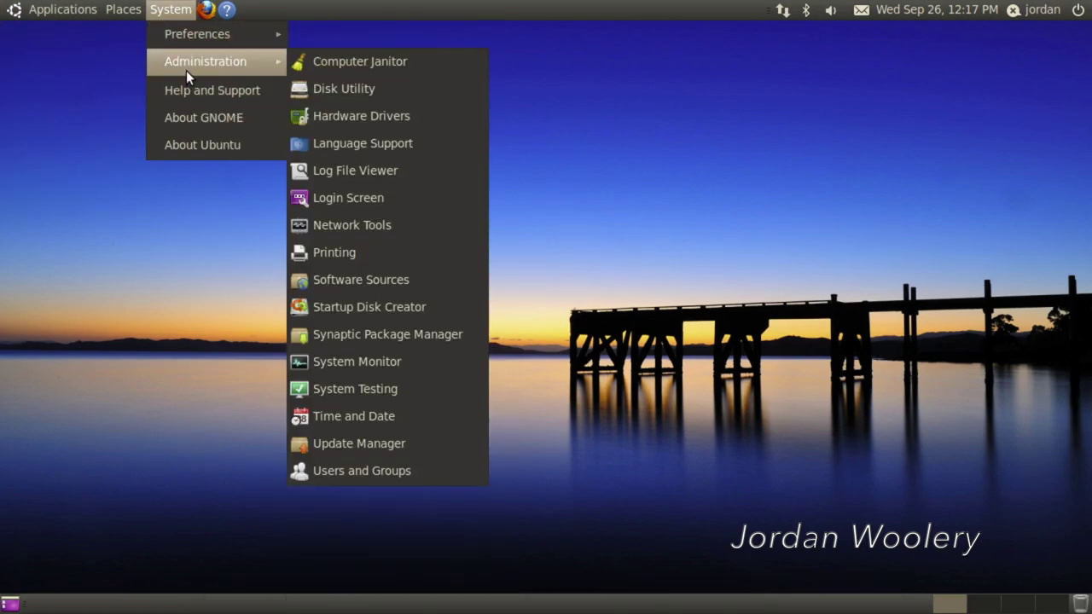
left_click(378, 437)
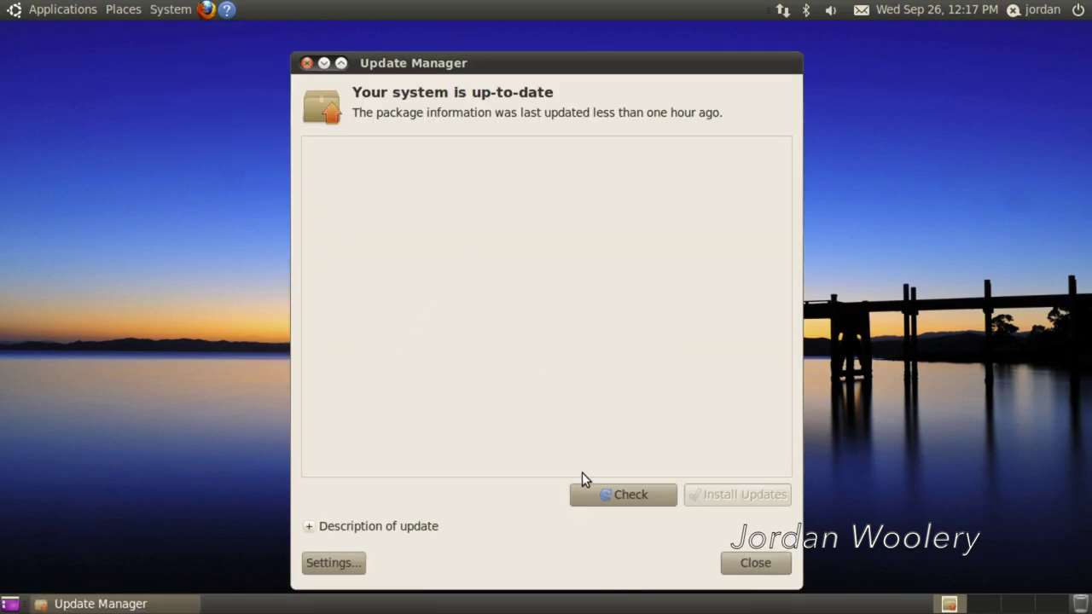
- Check for updates and follow the unsupported-release upgrade link to ubuntu.com
left_click(599, 494)
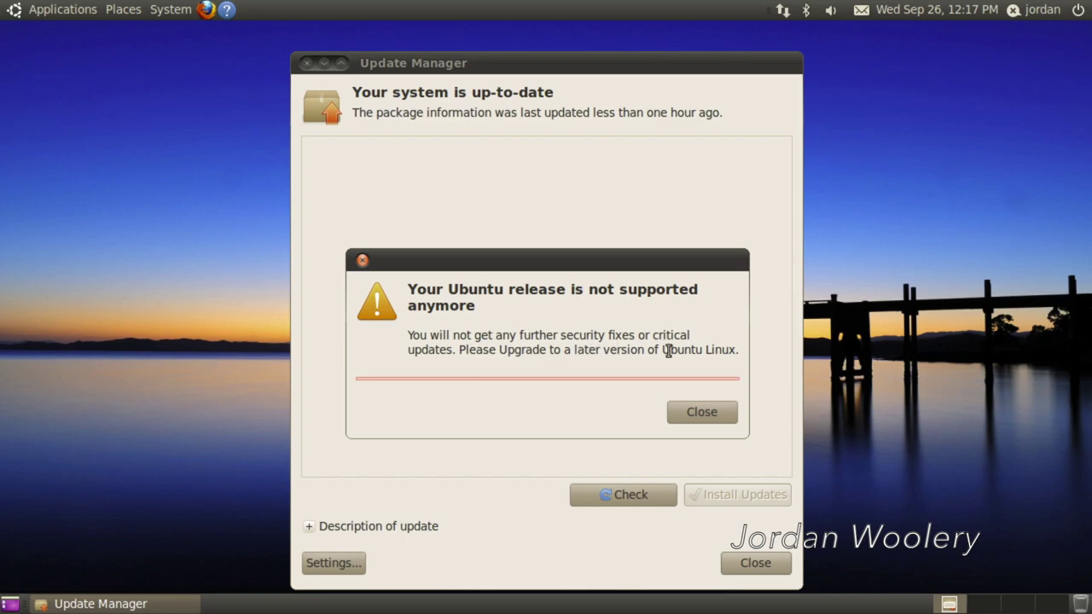
left_click(608, 381)
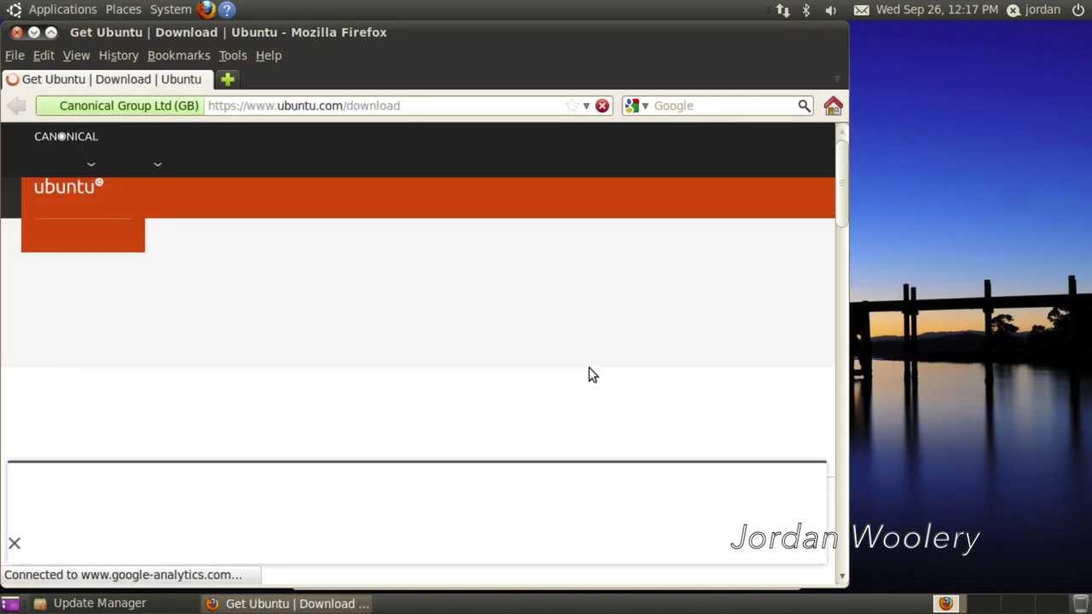
- Scroll through the ubuntu.com/download page, then close Firefox
scroll(593, 376, "down", 10)
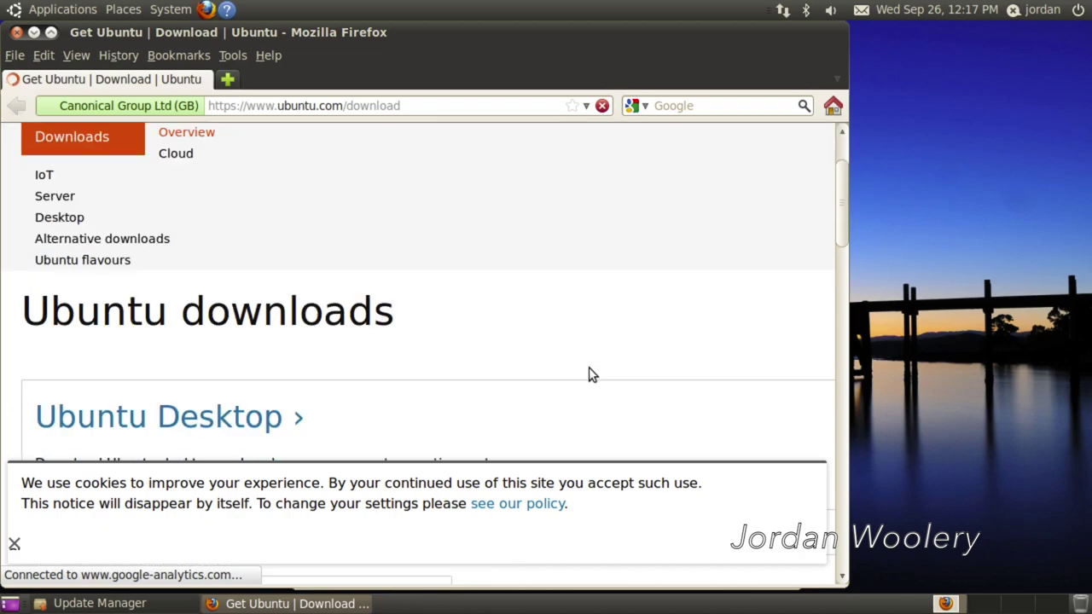
scroll(594, 375, "up", 4)
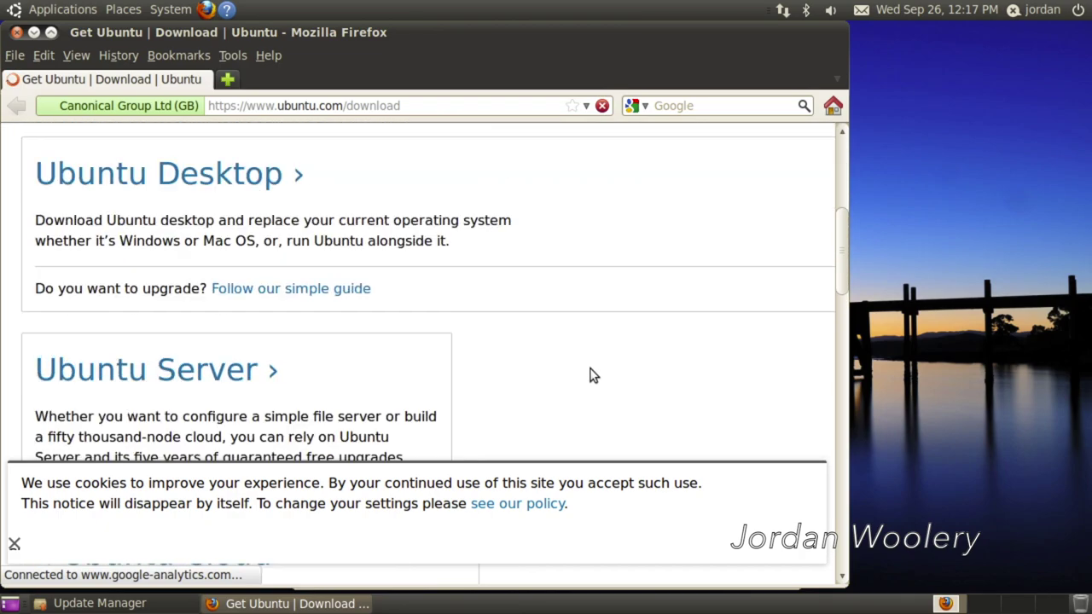
scroll(593, 375, "up", 1)
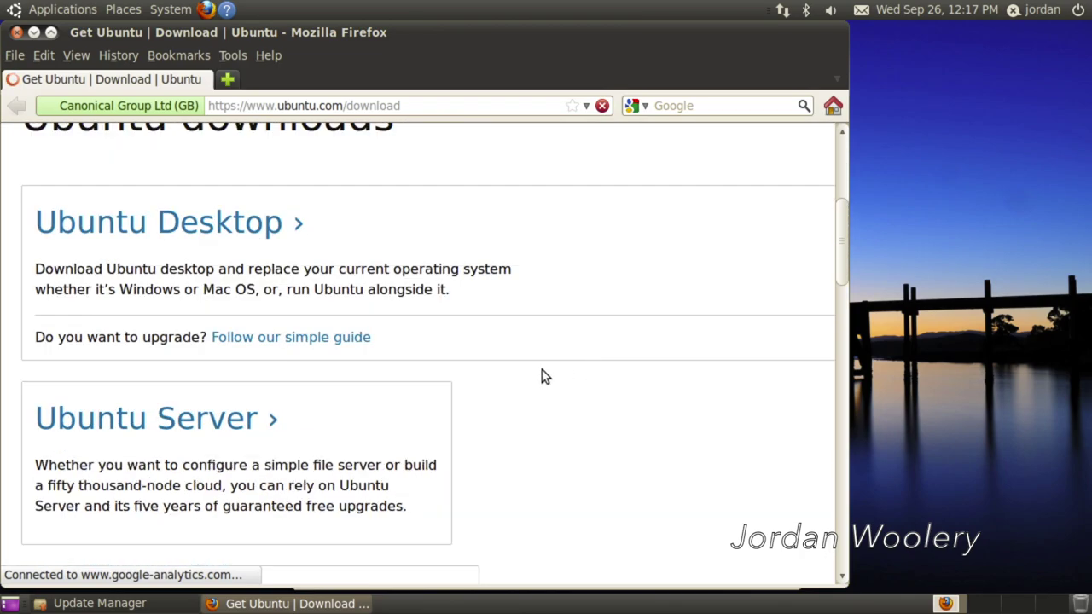
scroll(541, 373, "down", 8)
scroll(541, 373, "down", 5)
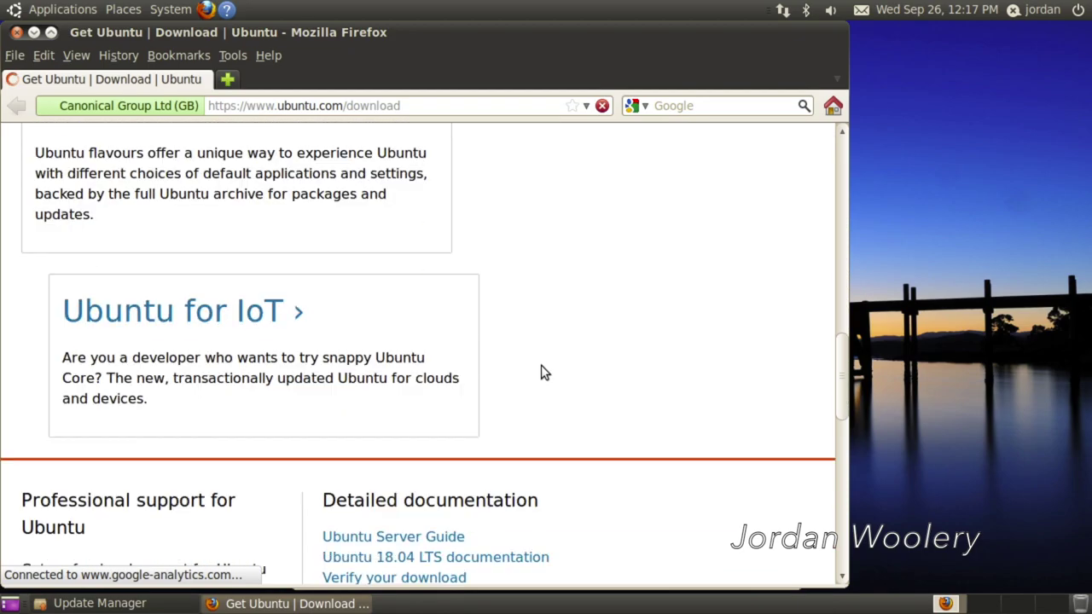
scroll(541, 373, "down", 3)
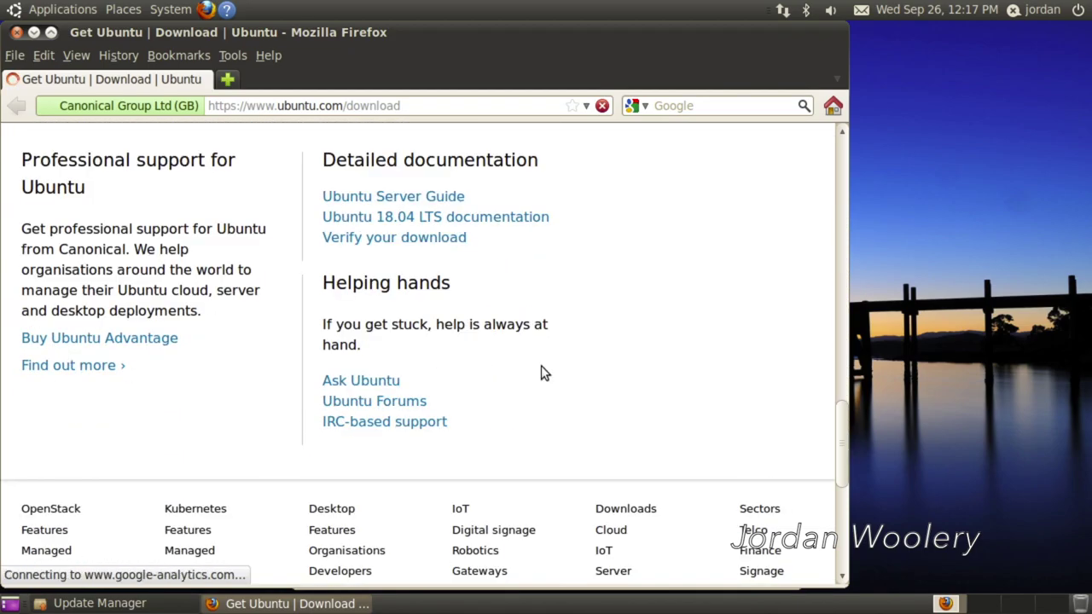
scroll(541, 373, "up", 15)
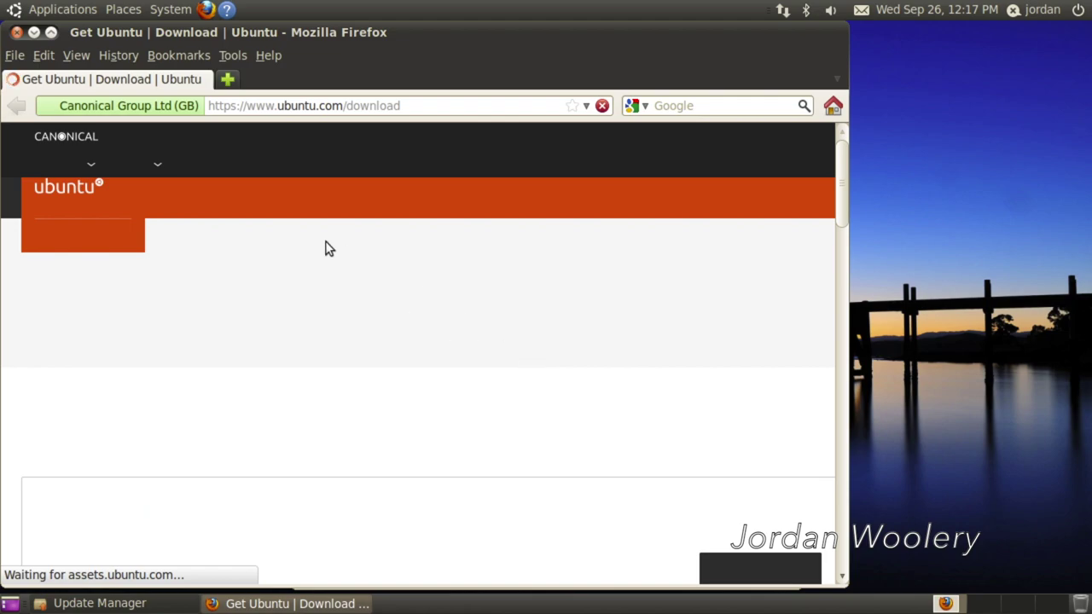
scroll(302, 250, "down", 3)
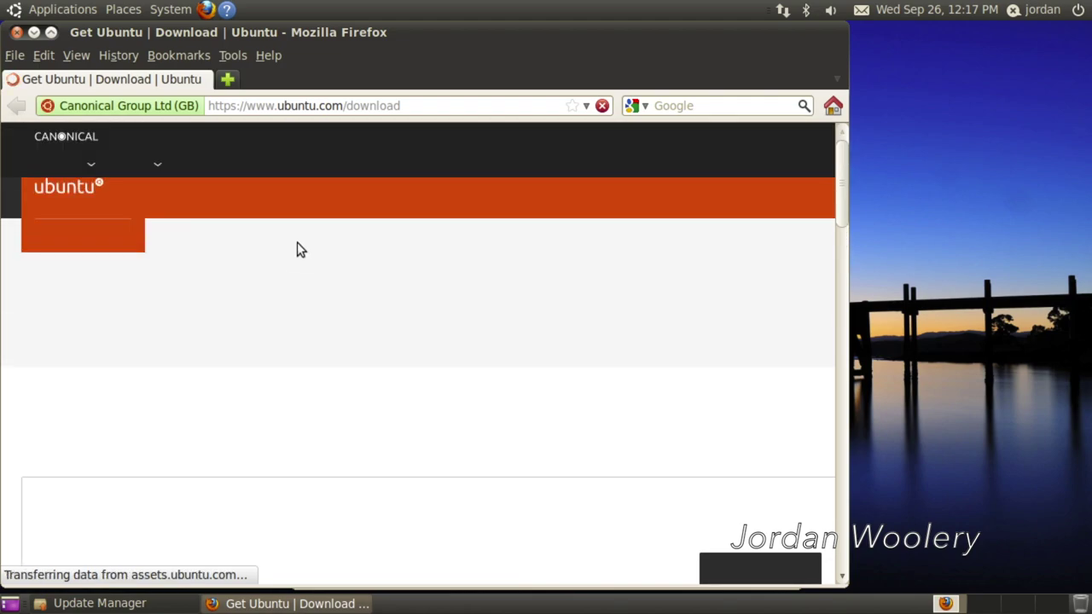
scroll(214, 149, "down", 3)
scroll(208, 147, "up", 4)
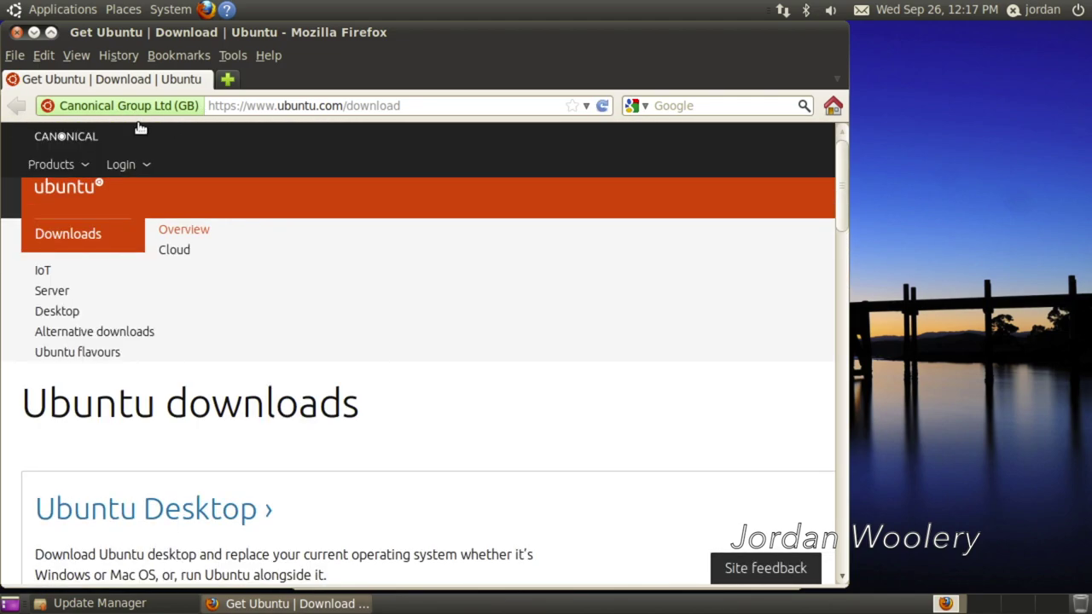
scroll(171, 150, "down", 2)
left_click(16, 34)
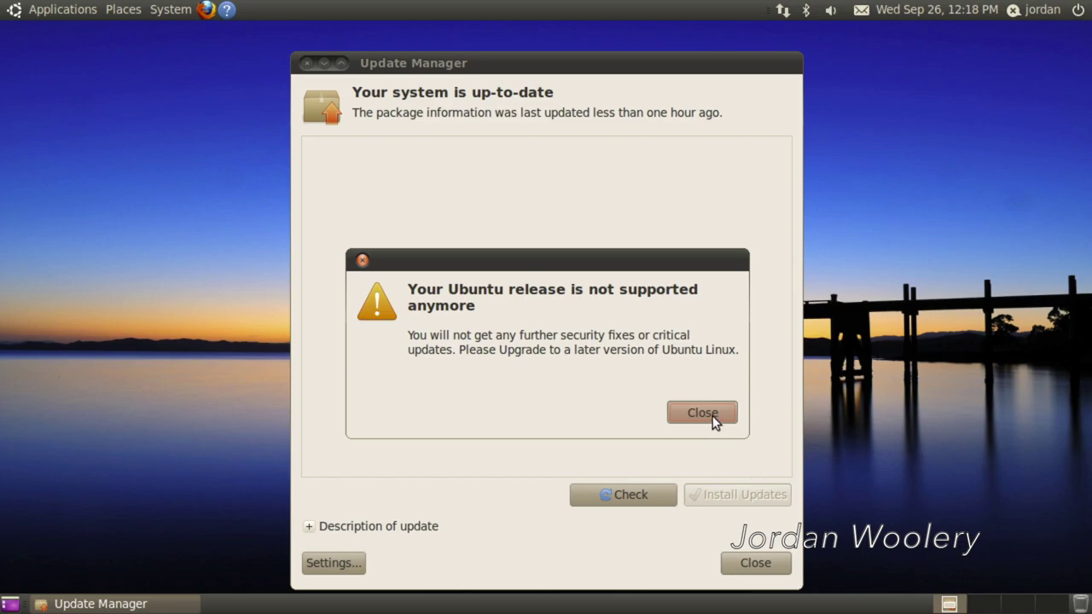
- Force quit Update Manager and look through the presence and accounts menu
left_click(615, 369)
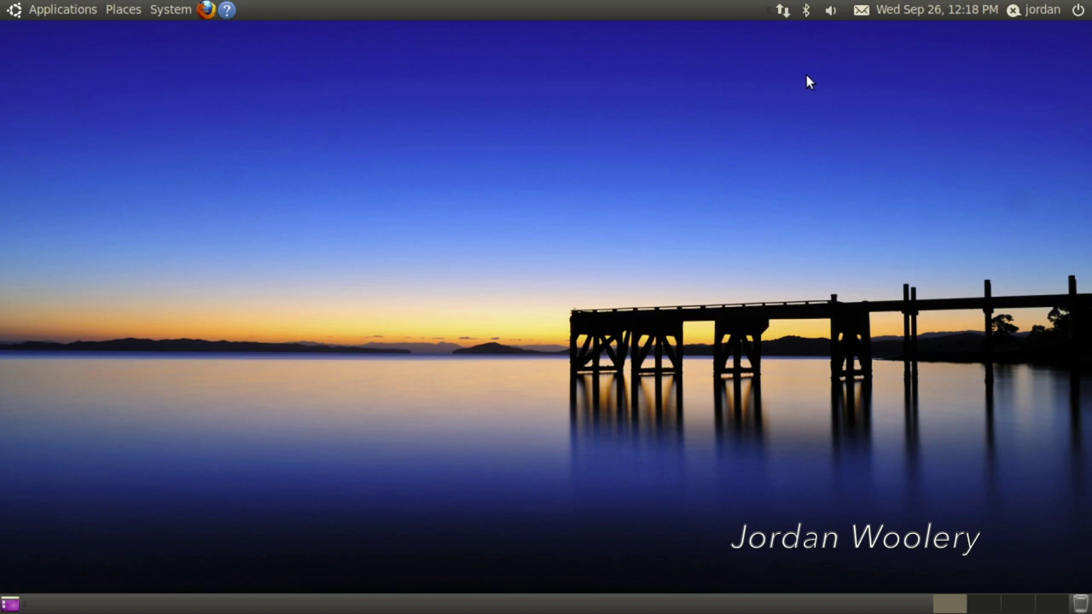
left_click(1018, 16)
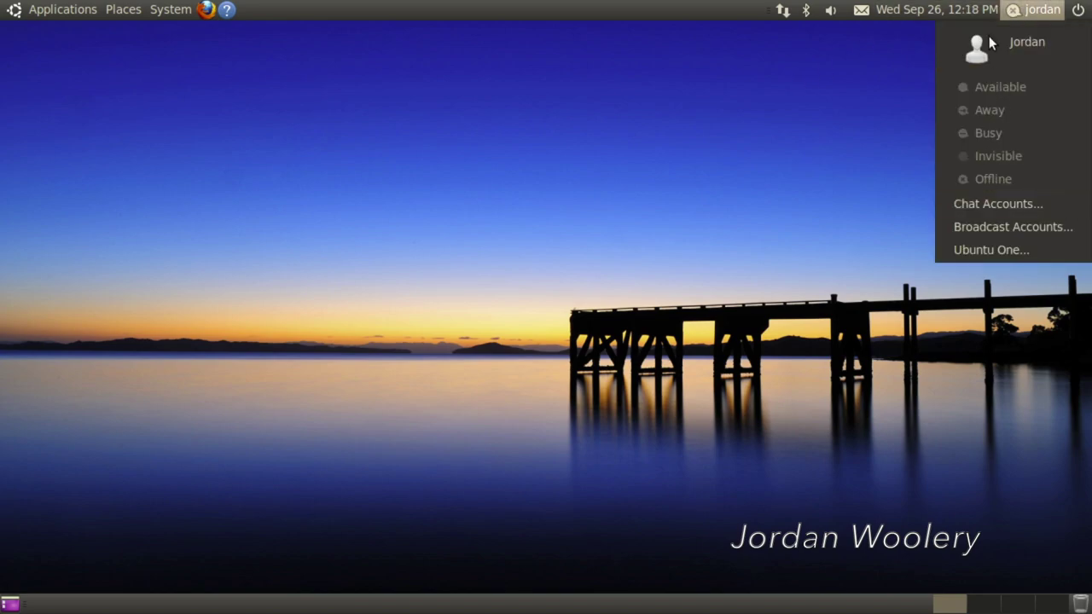
left_click(903, 128)
- Browse the messaging and sound indicator menus, leaving the messaging menu open
left_click(862, 10)
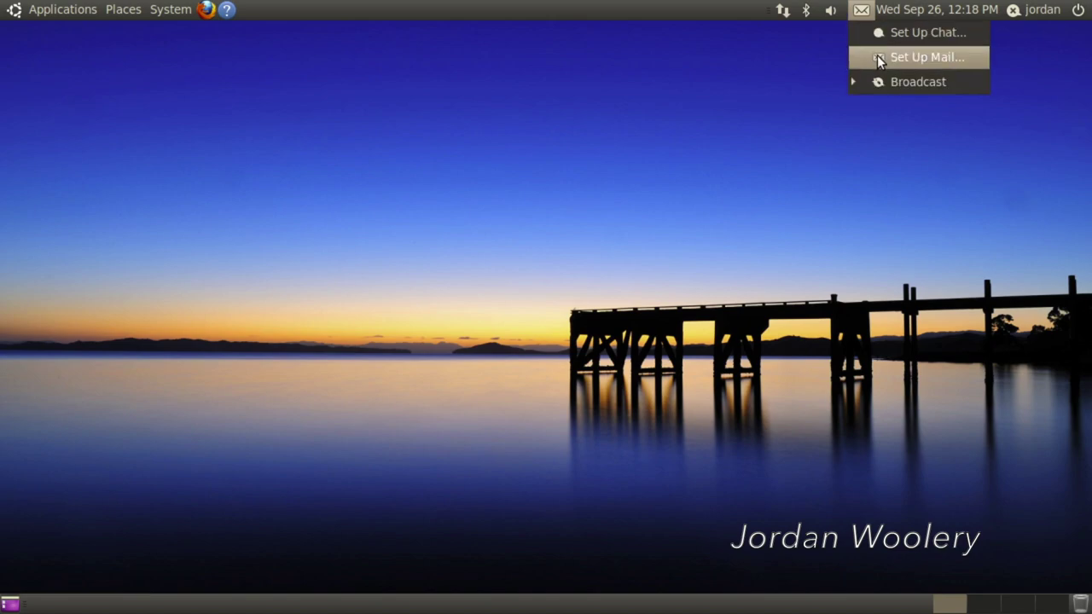
left_click(831, 9)
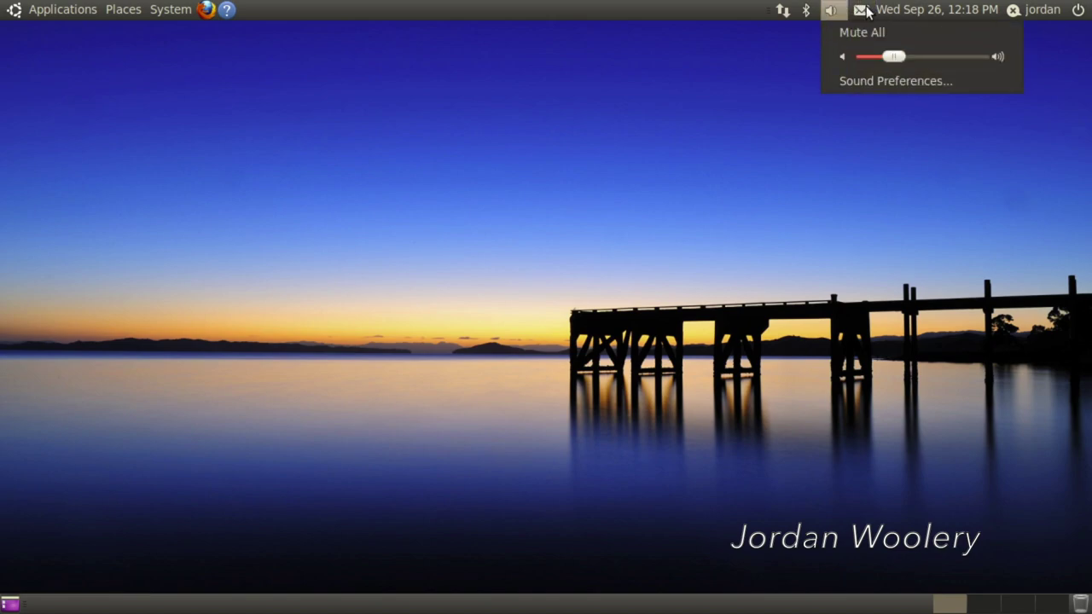
left_click(868, 11)
left_click(890, 141)
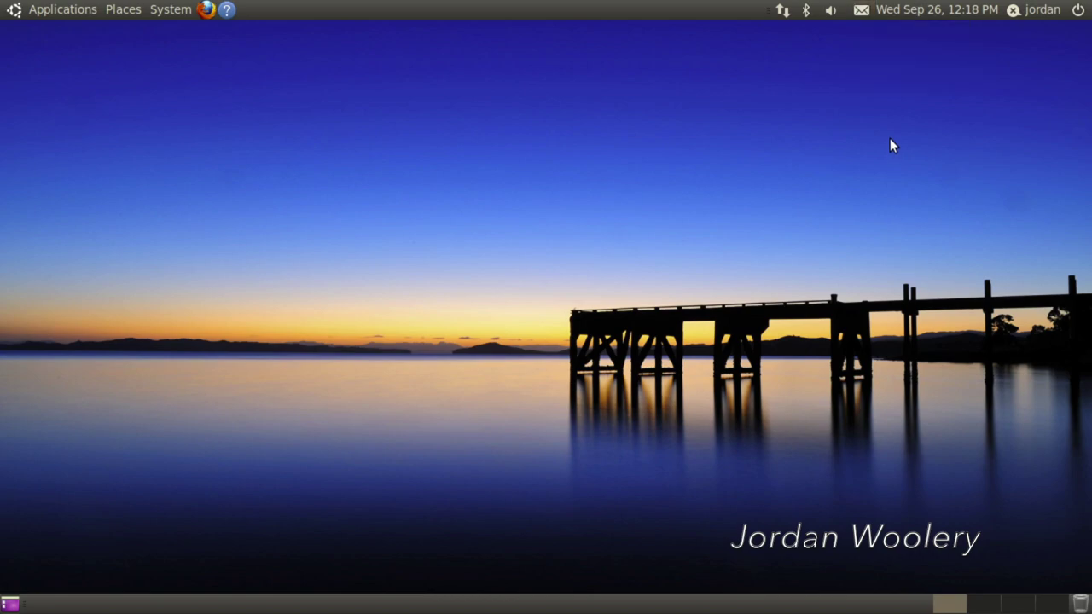
left_click(868, 13)
left_click(876, 81)
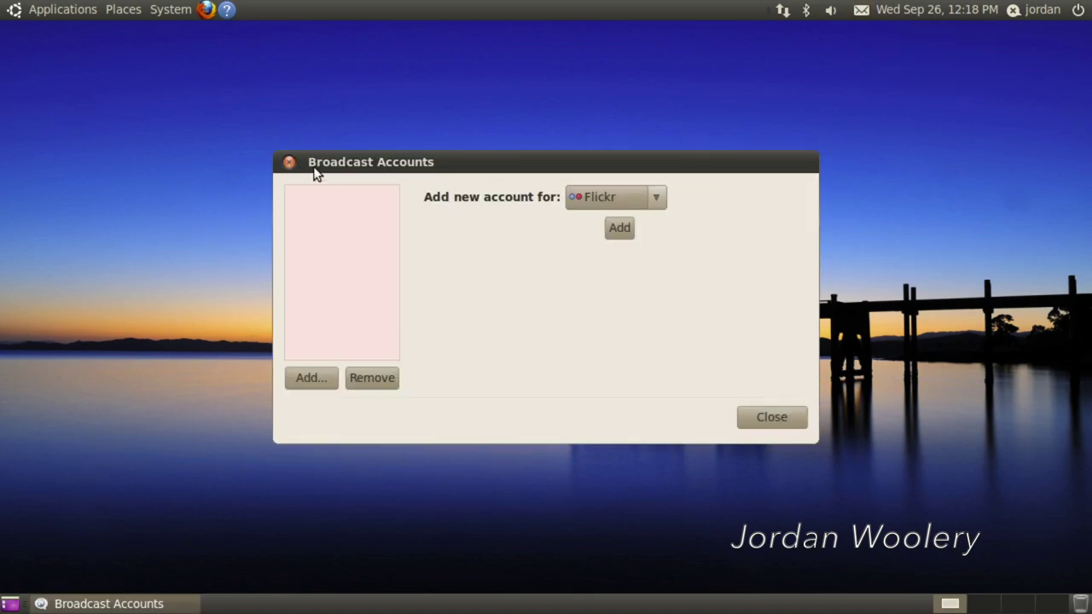
left_click(290, 163)
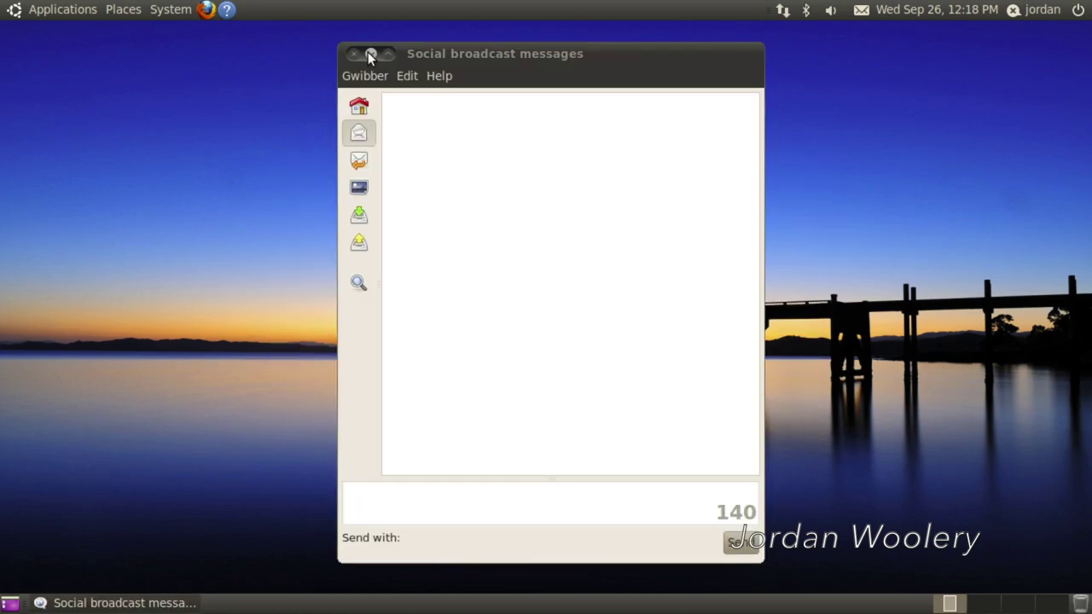
left_click(351, 52)
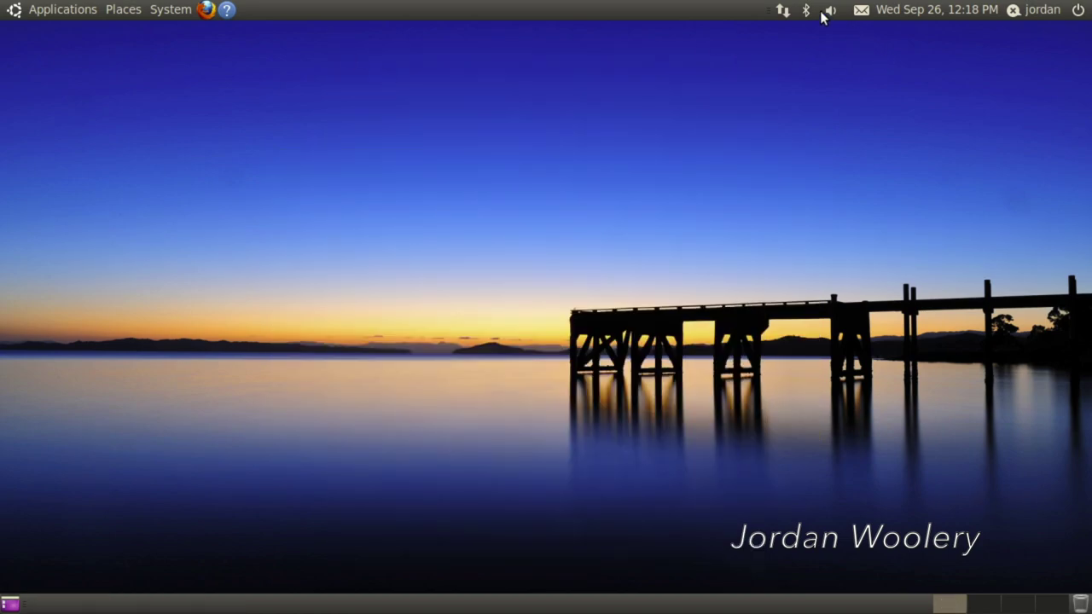
left_click(783, 10)
left_click(753, 60)
left_click(188, 16)
- Close the System menu and shut down the Ubuntu VM from the power menu
left_click(187, 12)
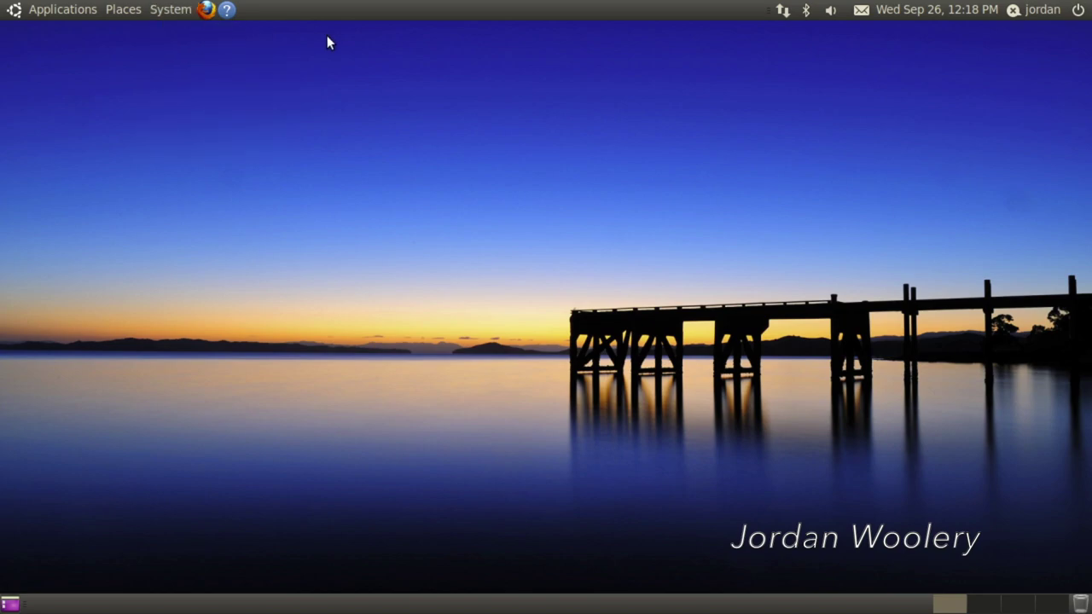
left_click(1078, 12)
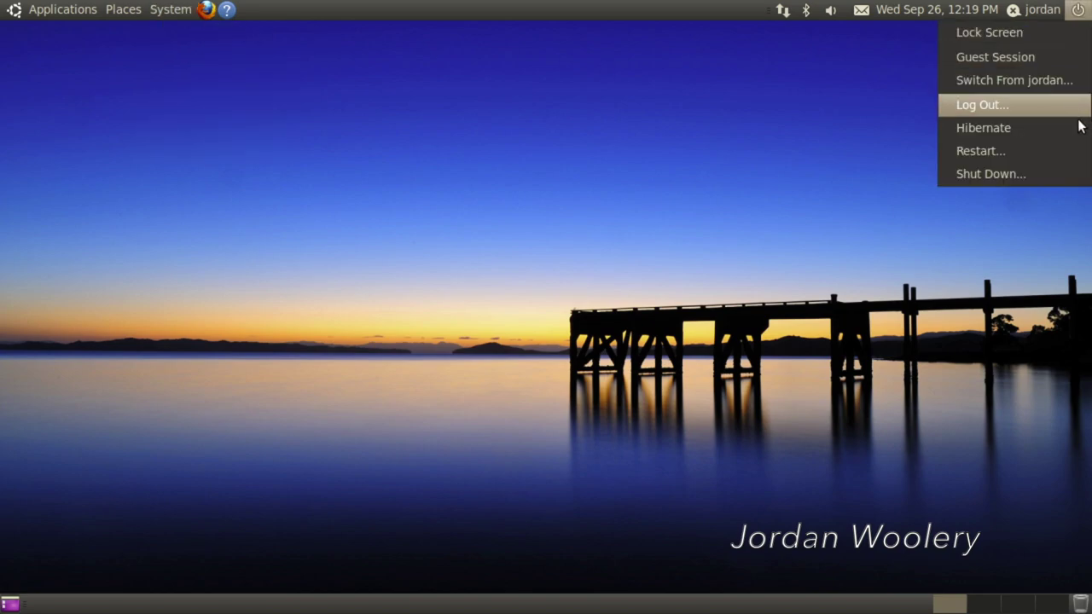
left_click(1082, 174)
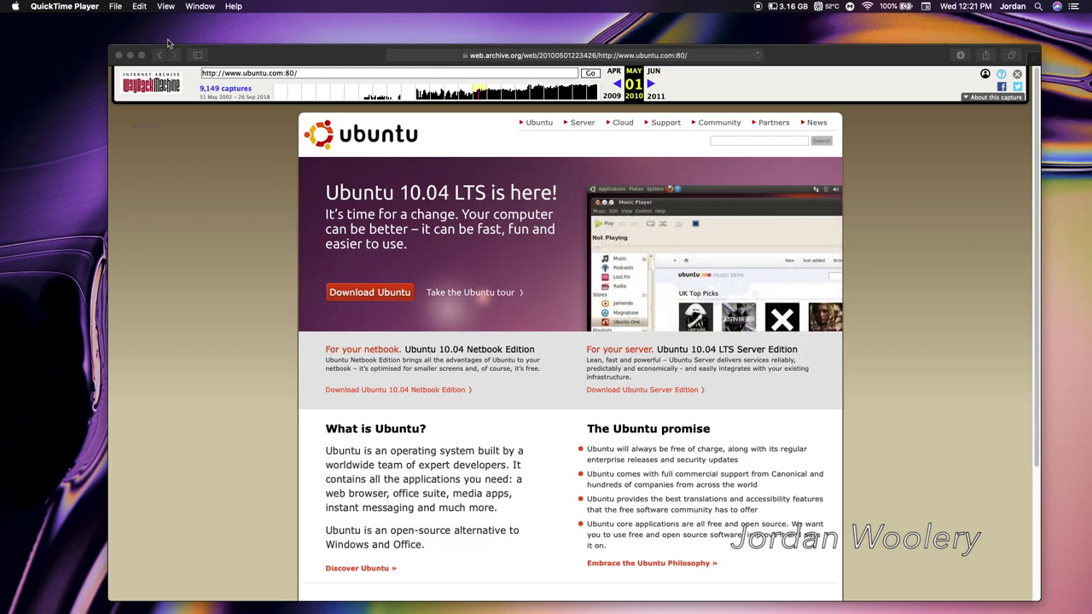
- View the archived May 2010 ubuntu.com page in full screen, scrolling through it
left_click(140, 56)
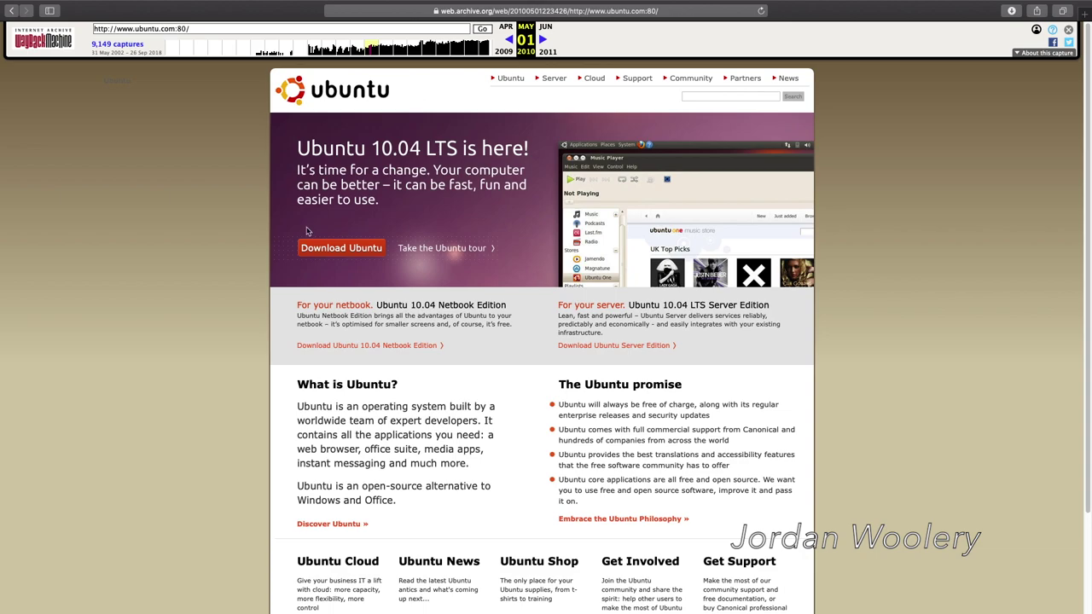
scroll(173, 227, "down", 3)
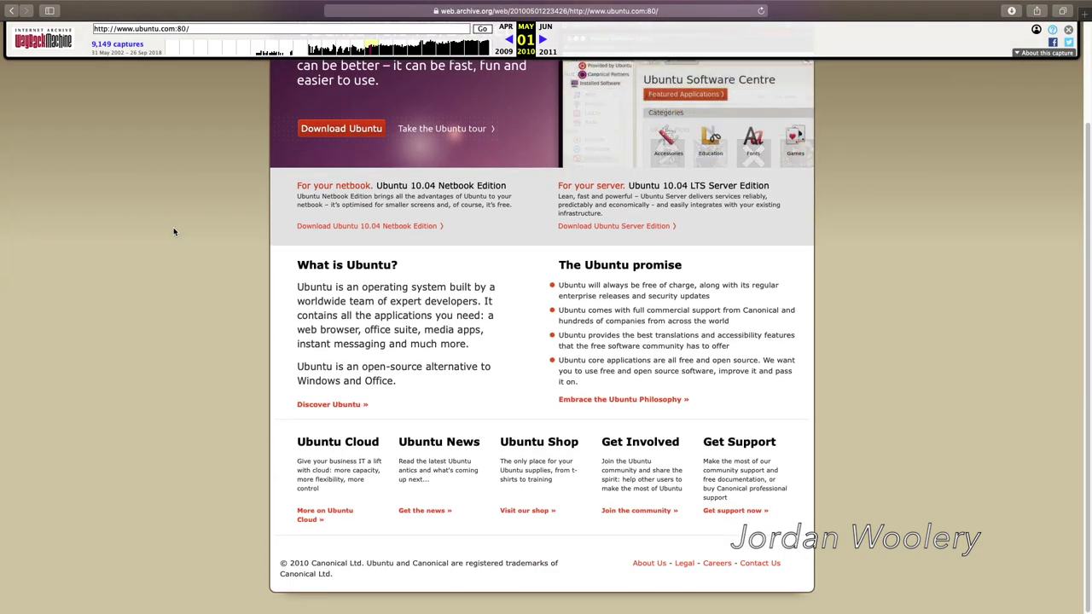
scroll(207, 224, "up", 3)
scroll(207, 224, "down", 3)
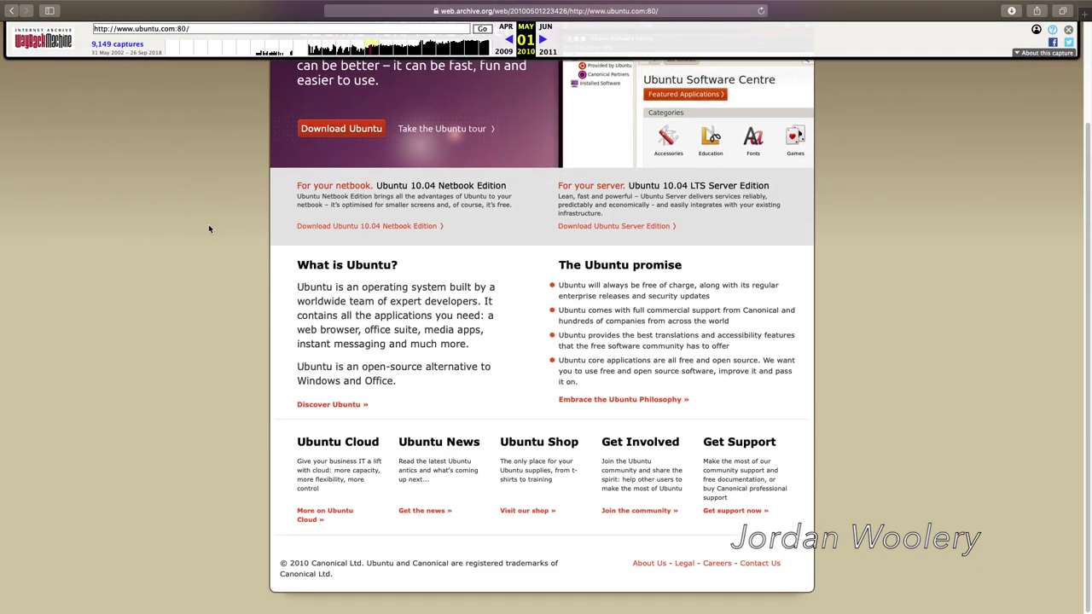
scroll(208, 224, "up", 3)
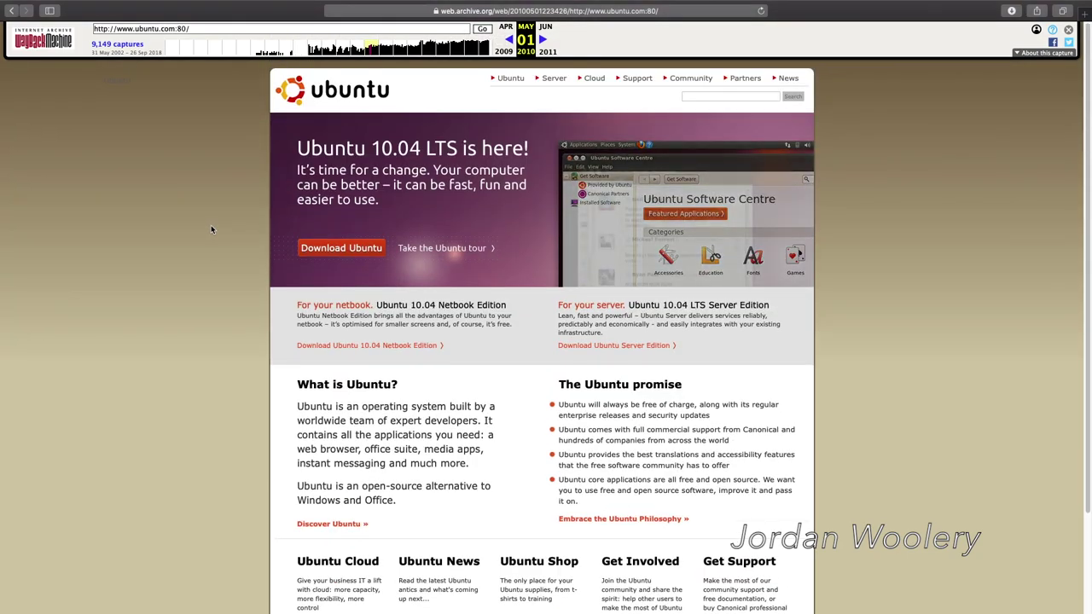
- Exit full screen, nudge the Safari window up-left, and close it
left_click(36, 27)
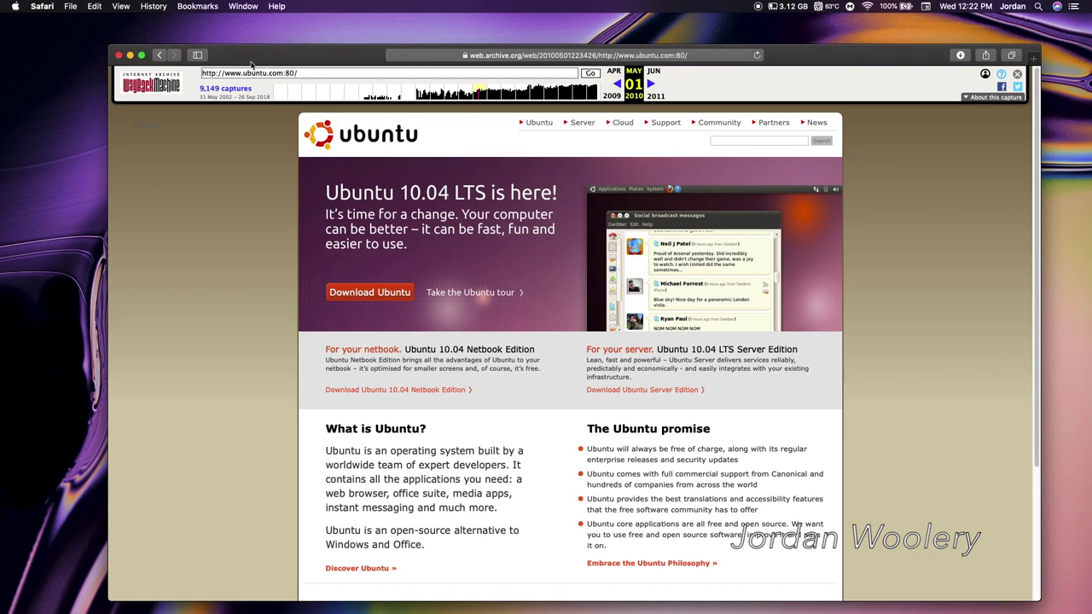
left_click_drag(252, 63, 232, 54)
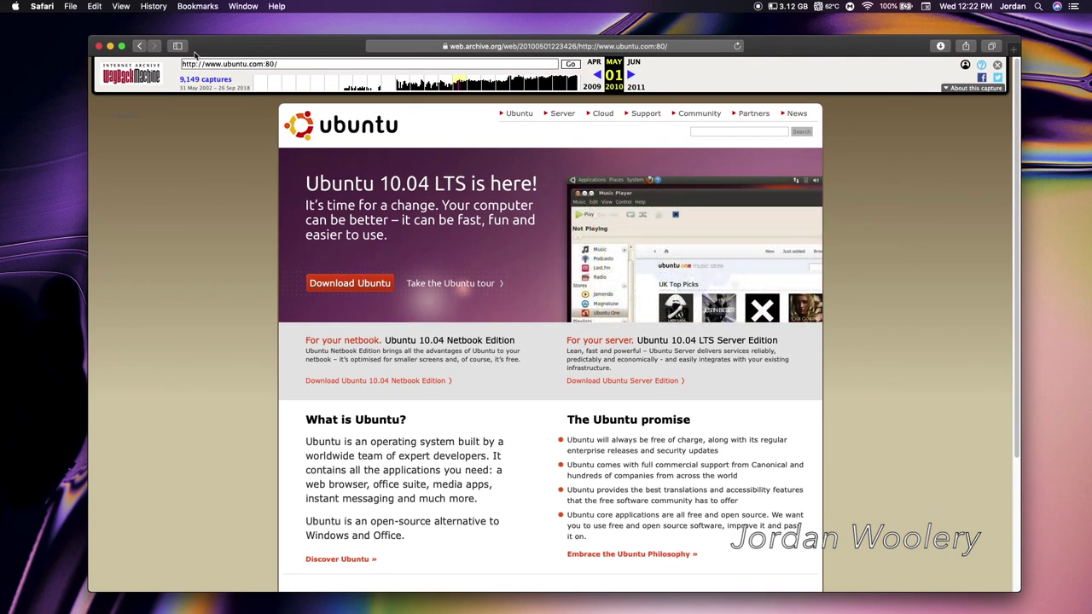
left_click(99, 47)
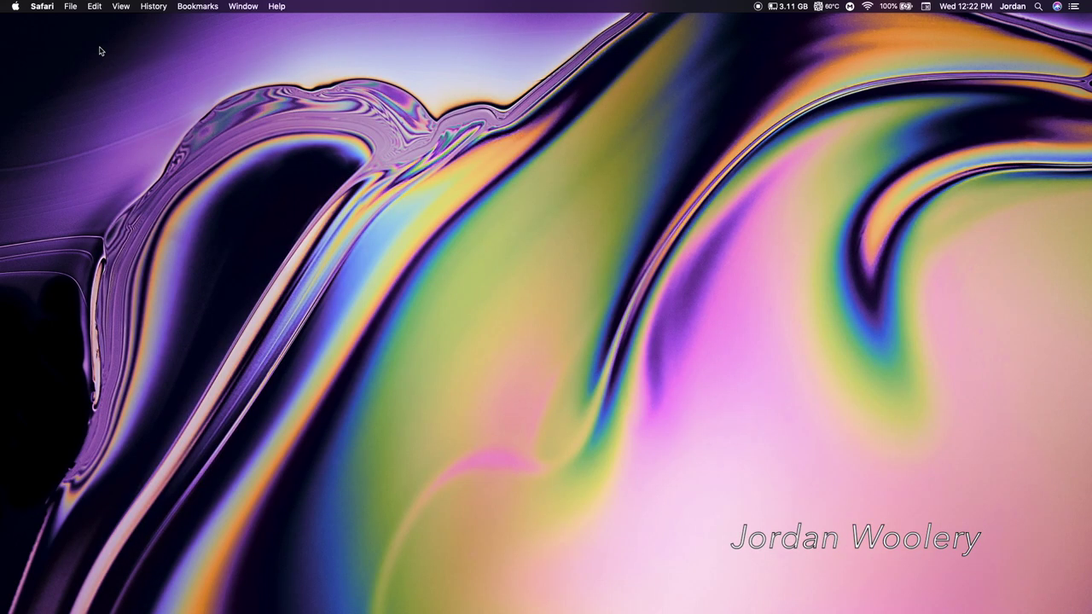